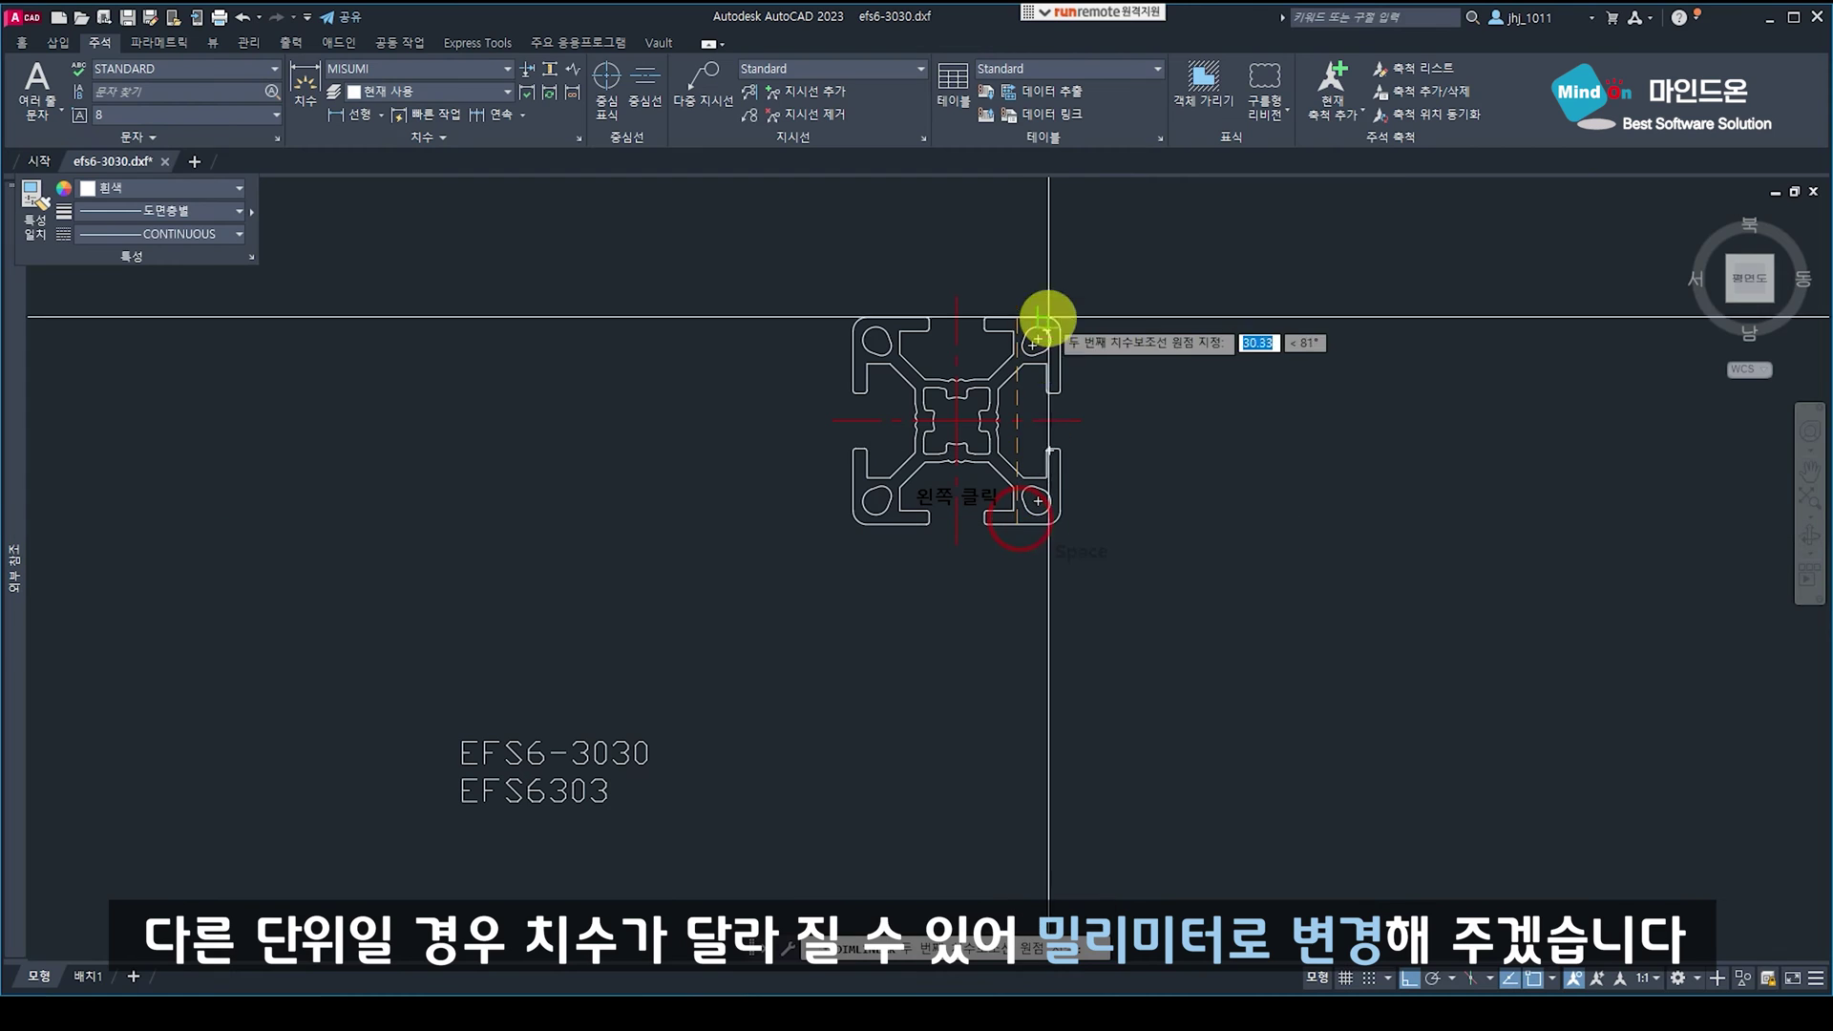
Add a vertical linear dimension for the overall height of the aluminium profile section, placed beside the profile.
left_click(1037, 314)
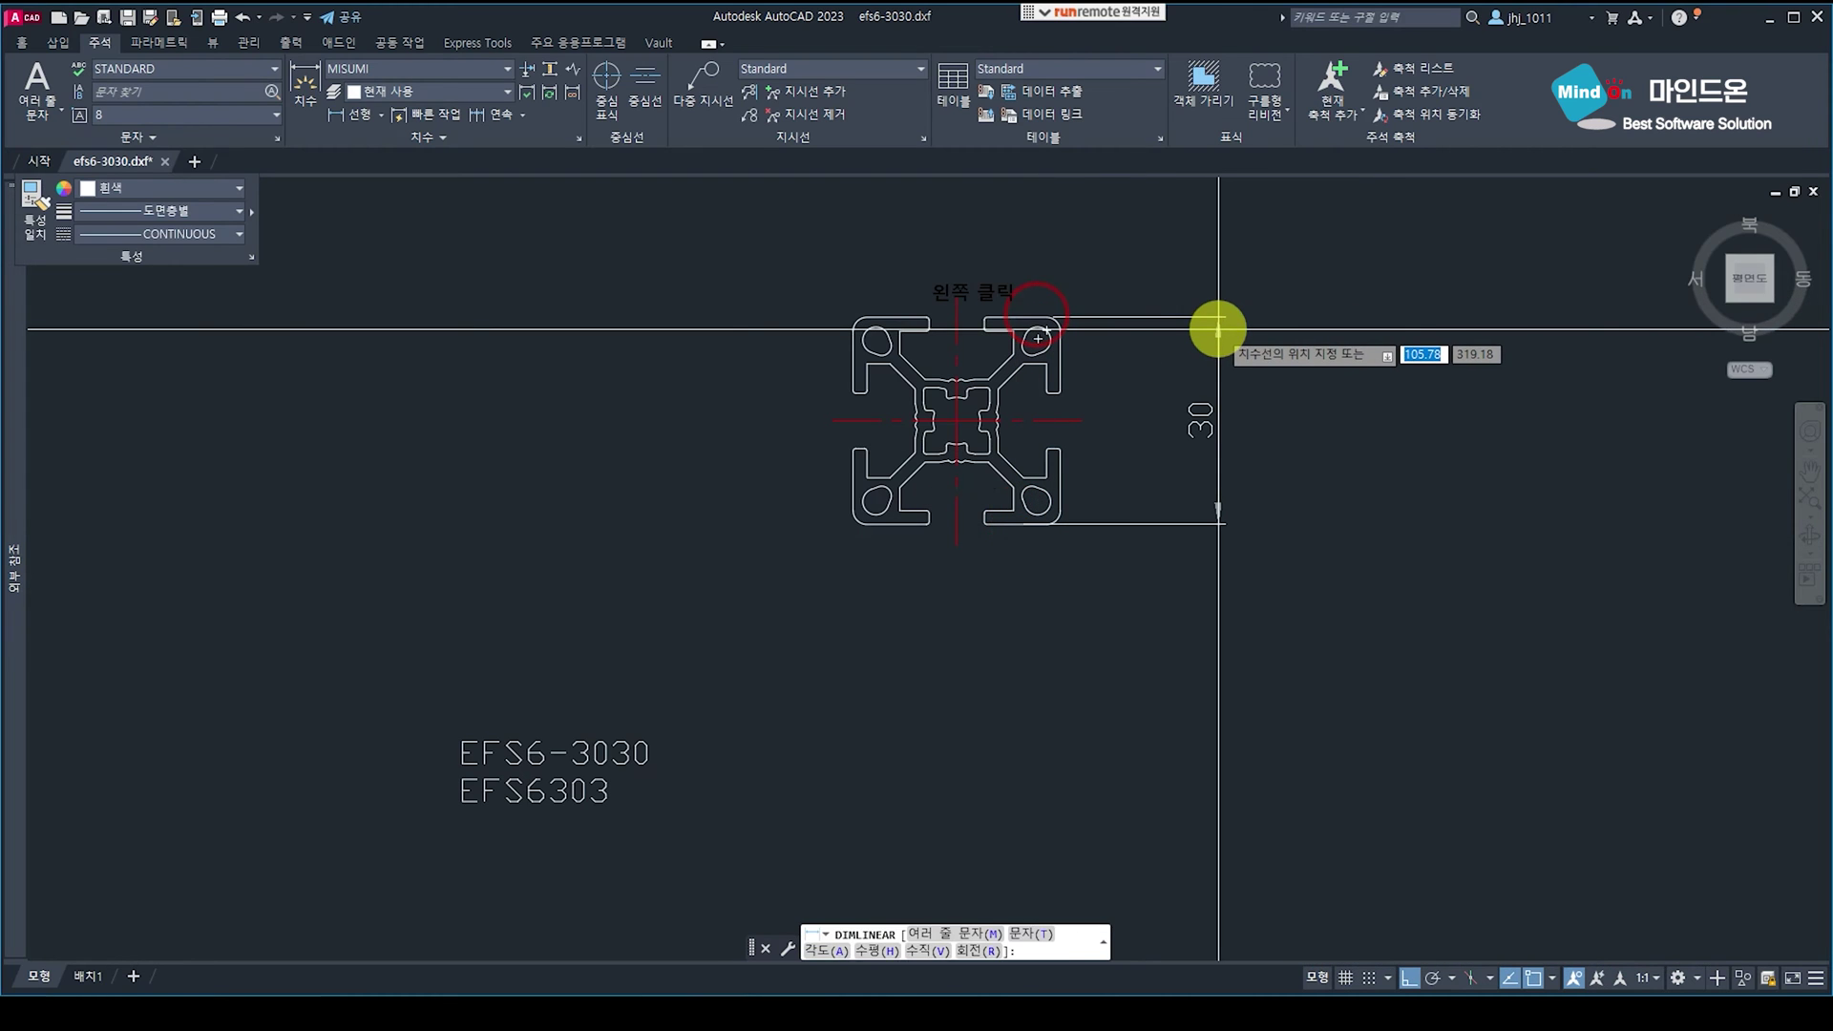
left_click(1219, 329)
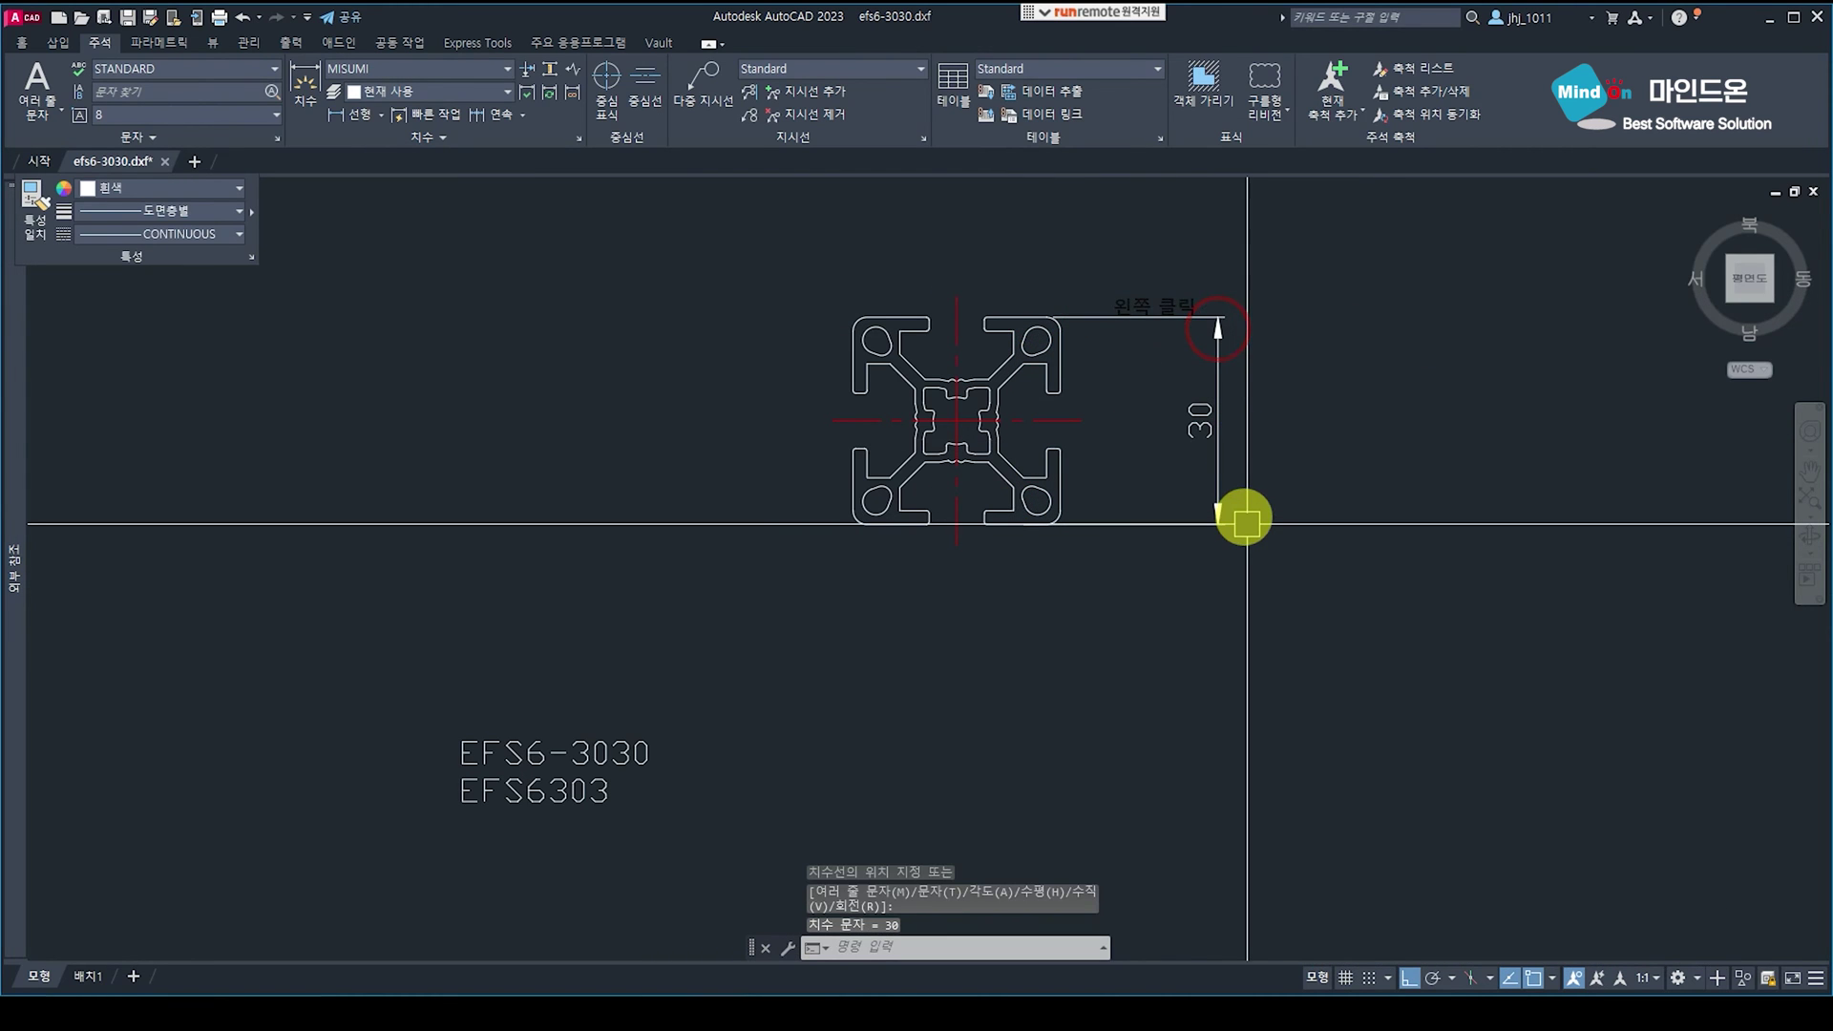
Set the drawing's insertion scale units to millimetres (밀리미터) with the UNITS command.
type("u")
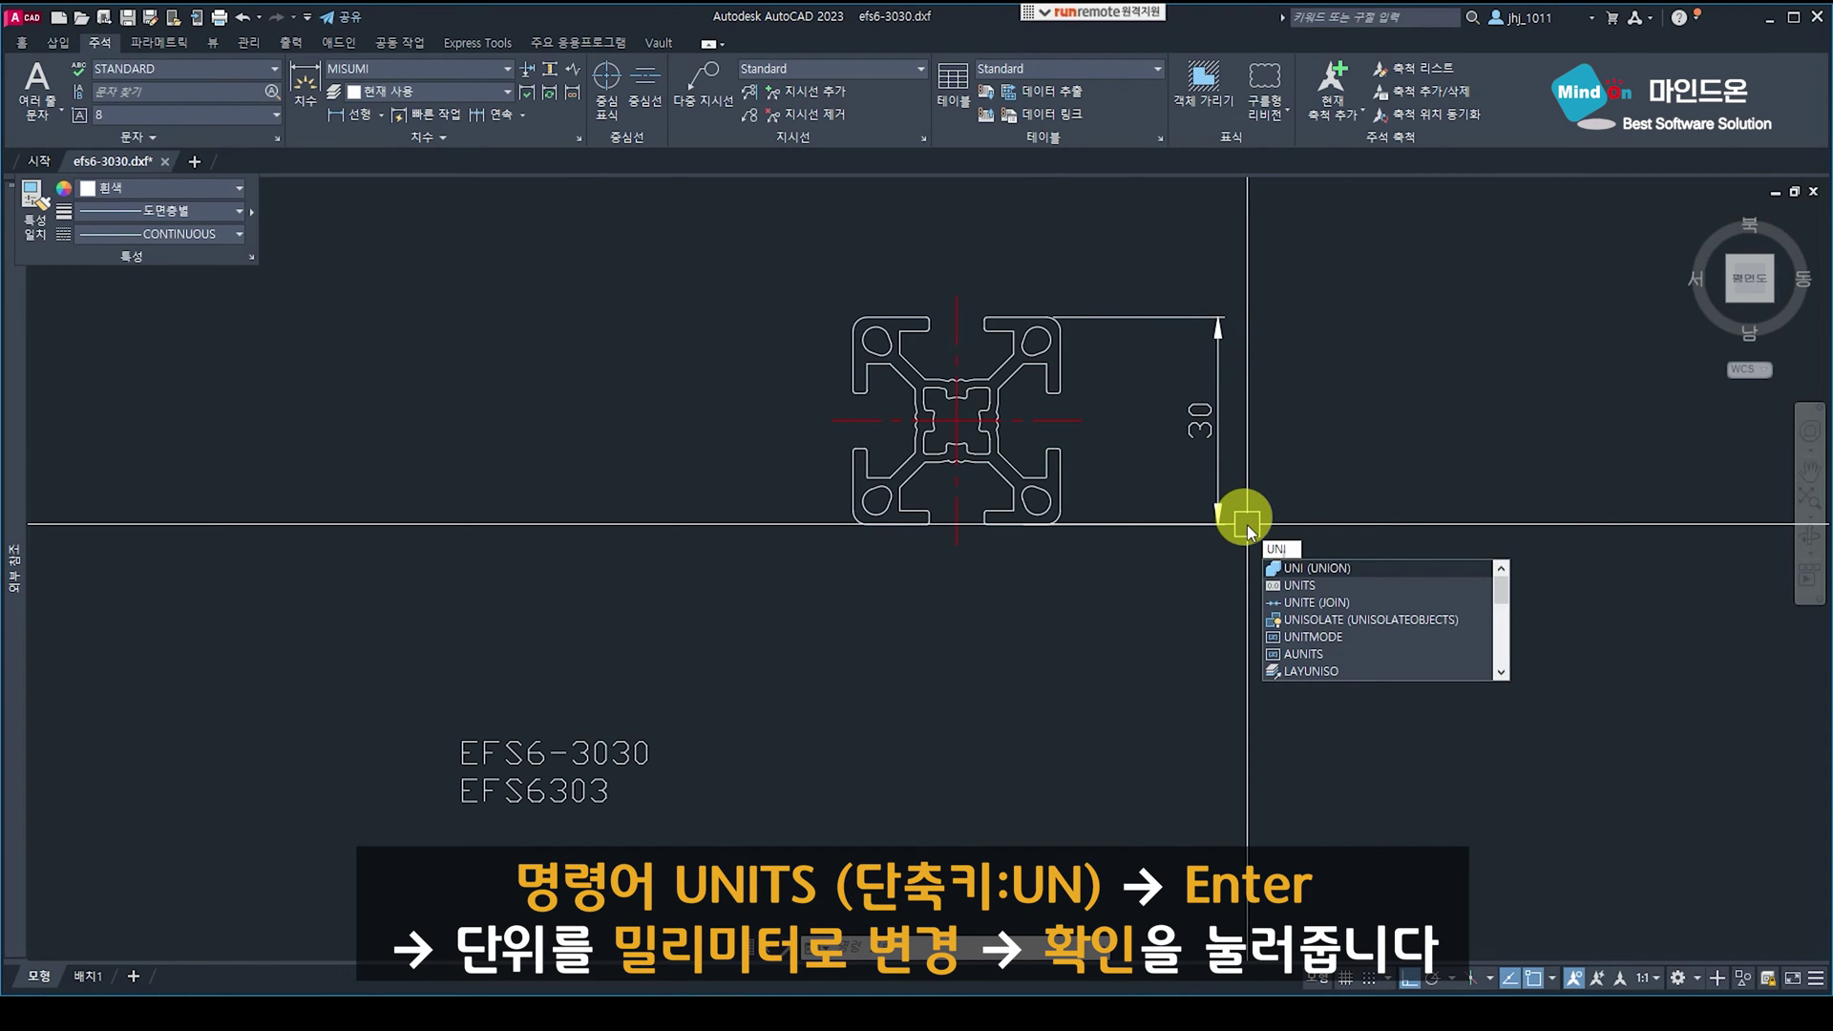
key("Return")
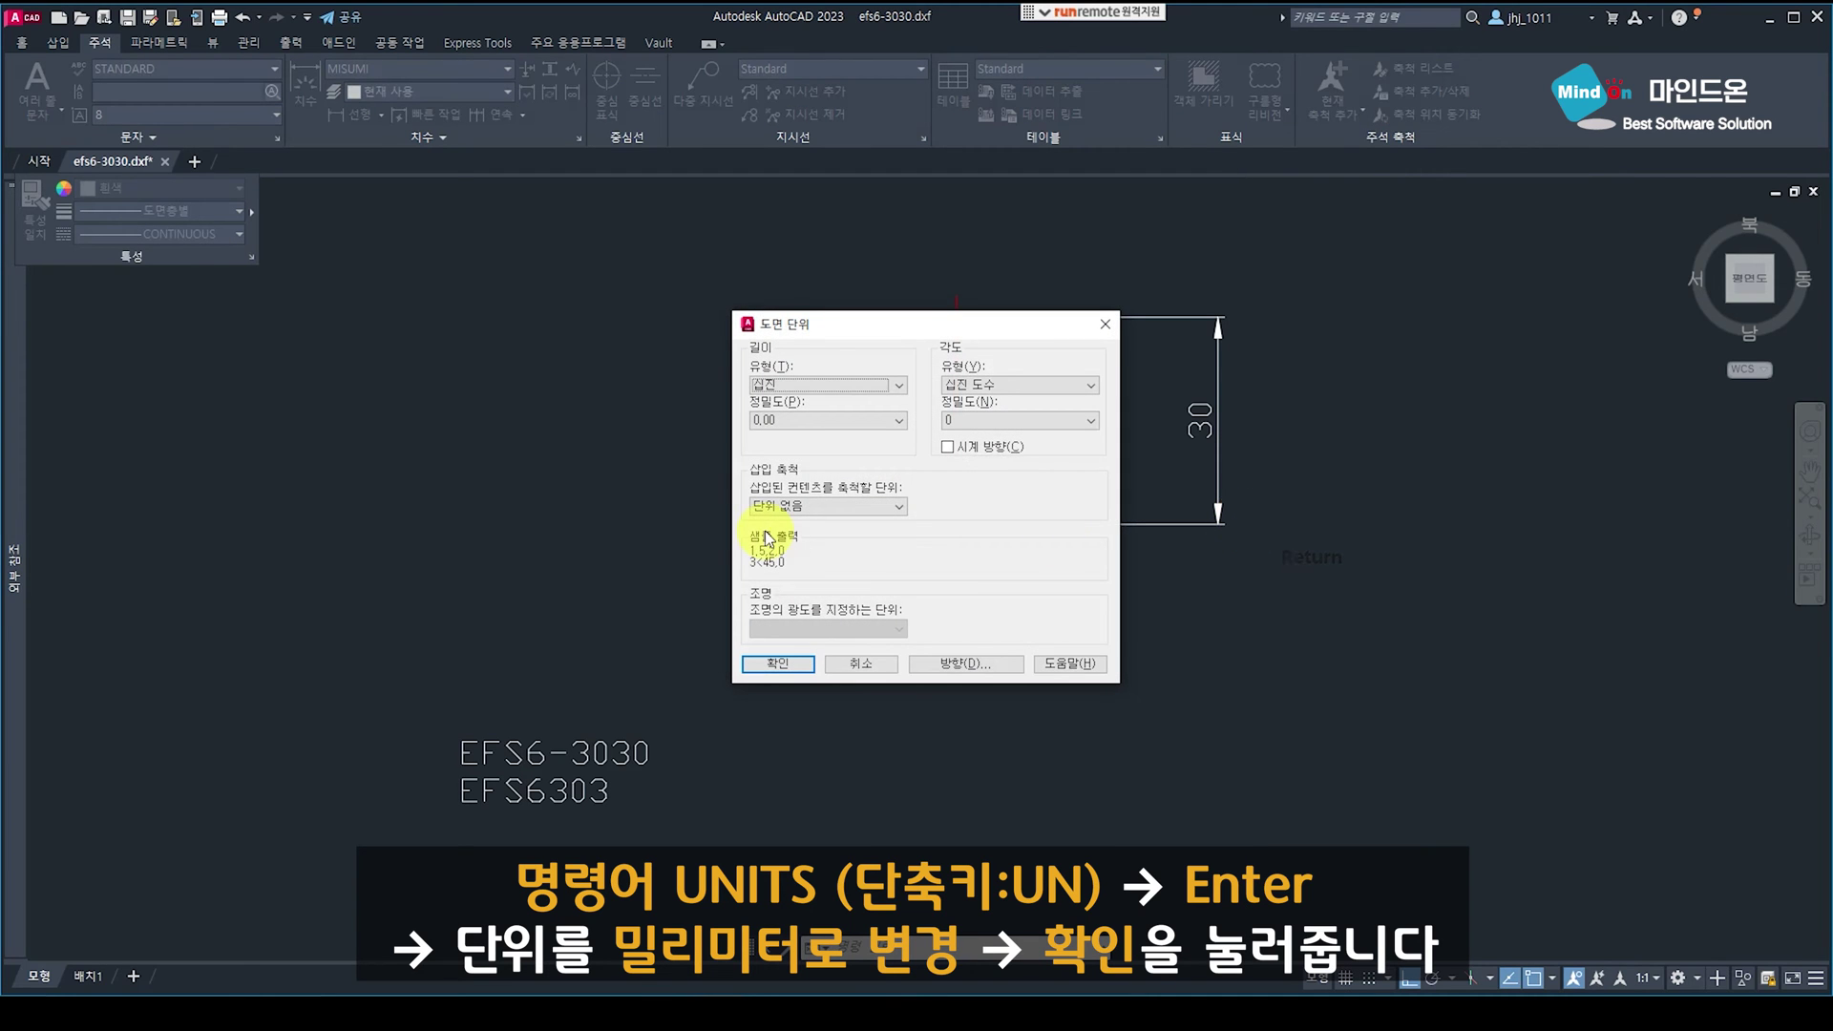
left_click(780, 508)
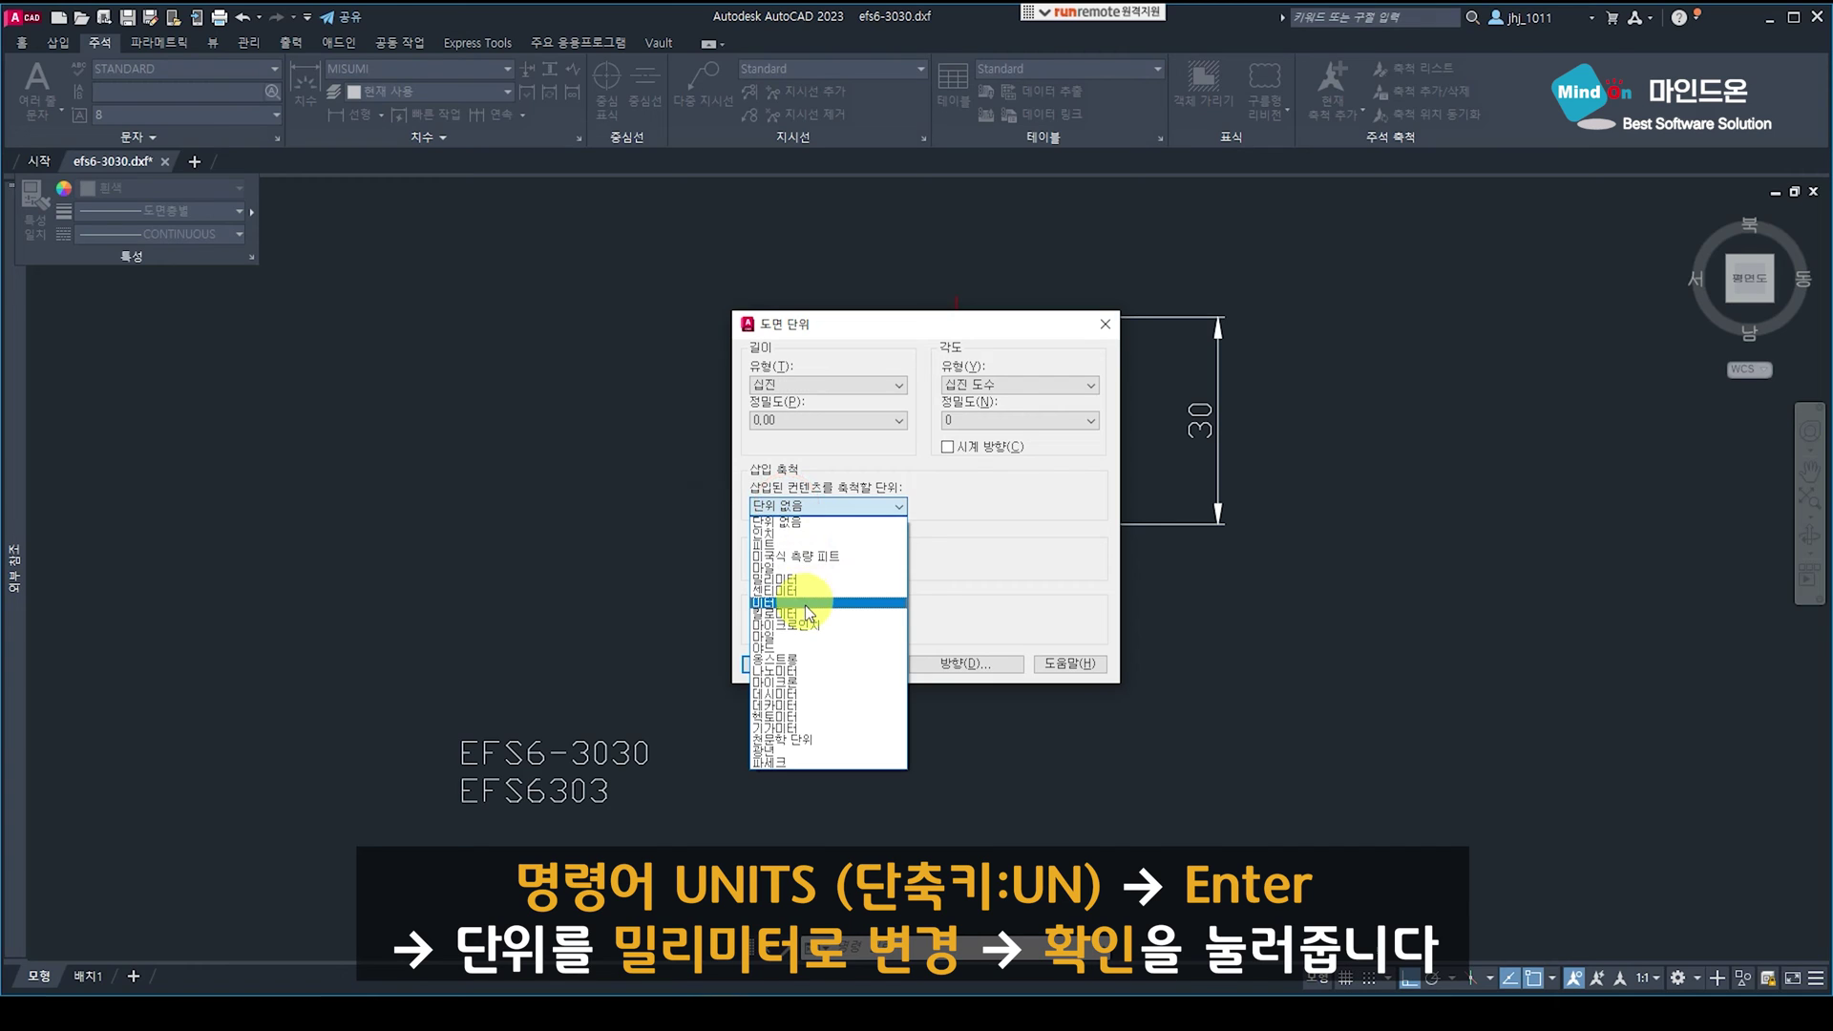
left_click(808, 581)
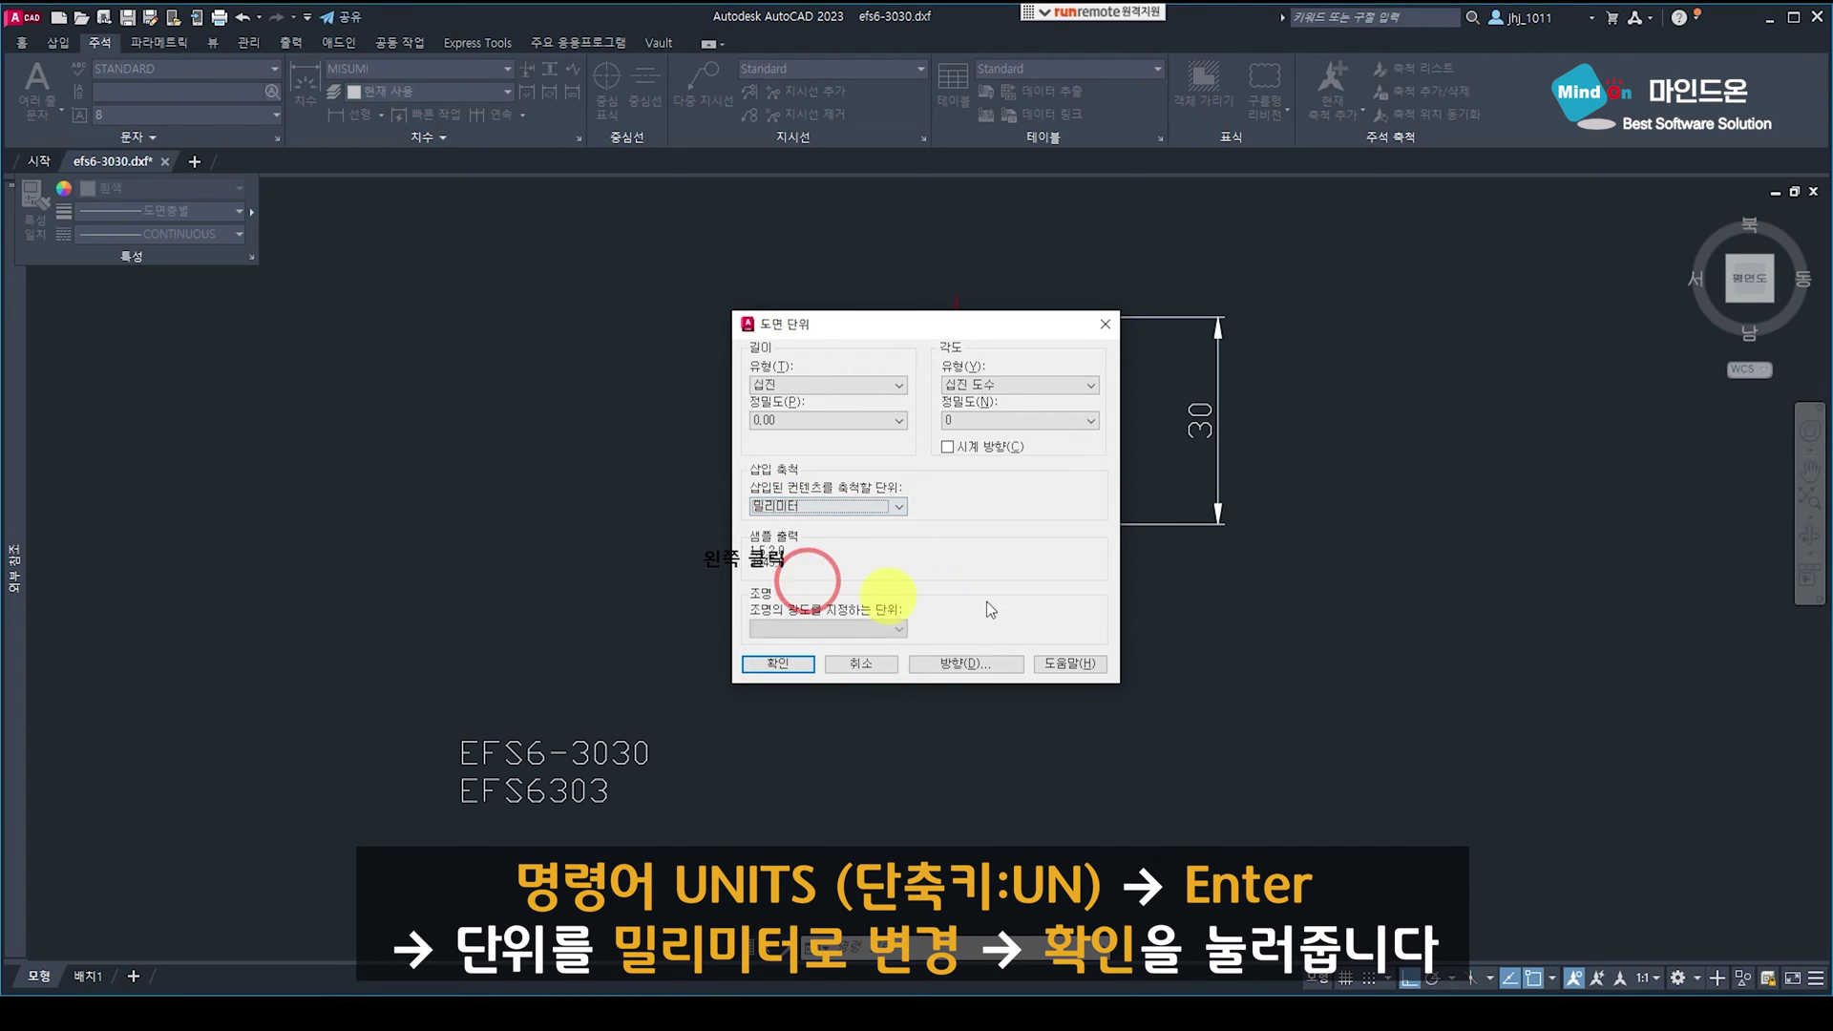
left_click(778, 666)
Erase the vertical dimension beside the profile section.
left_click(1265, 617)
left_click(1223, 520)
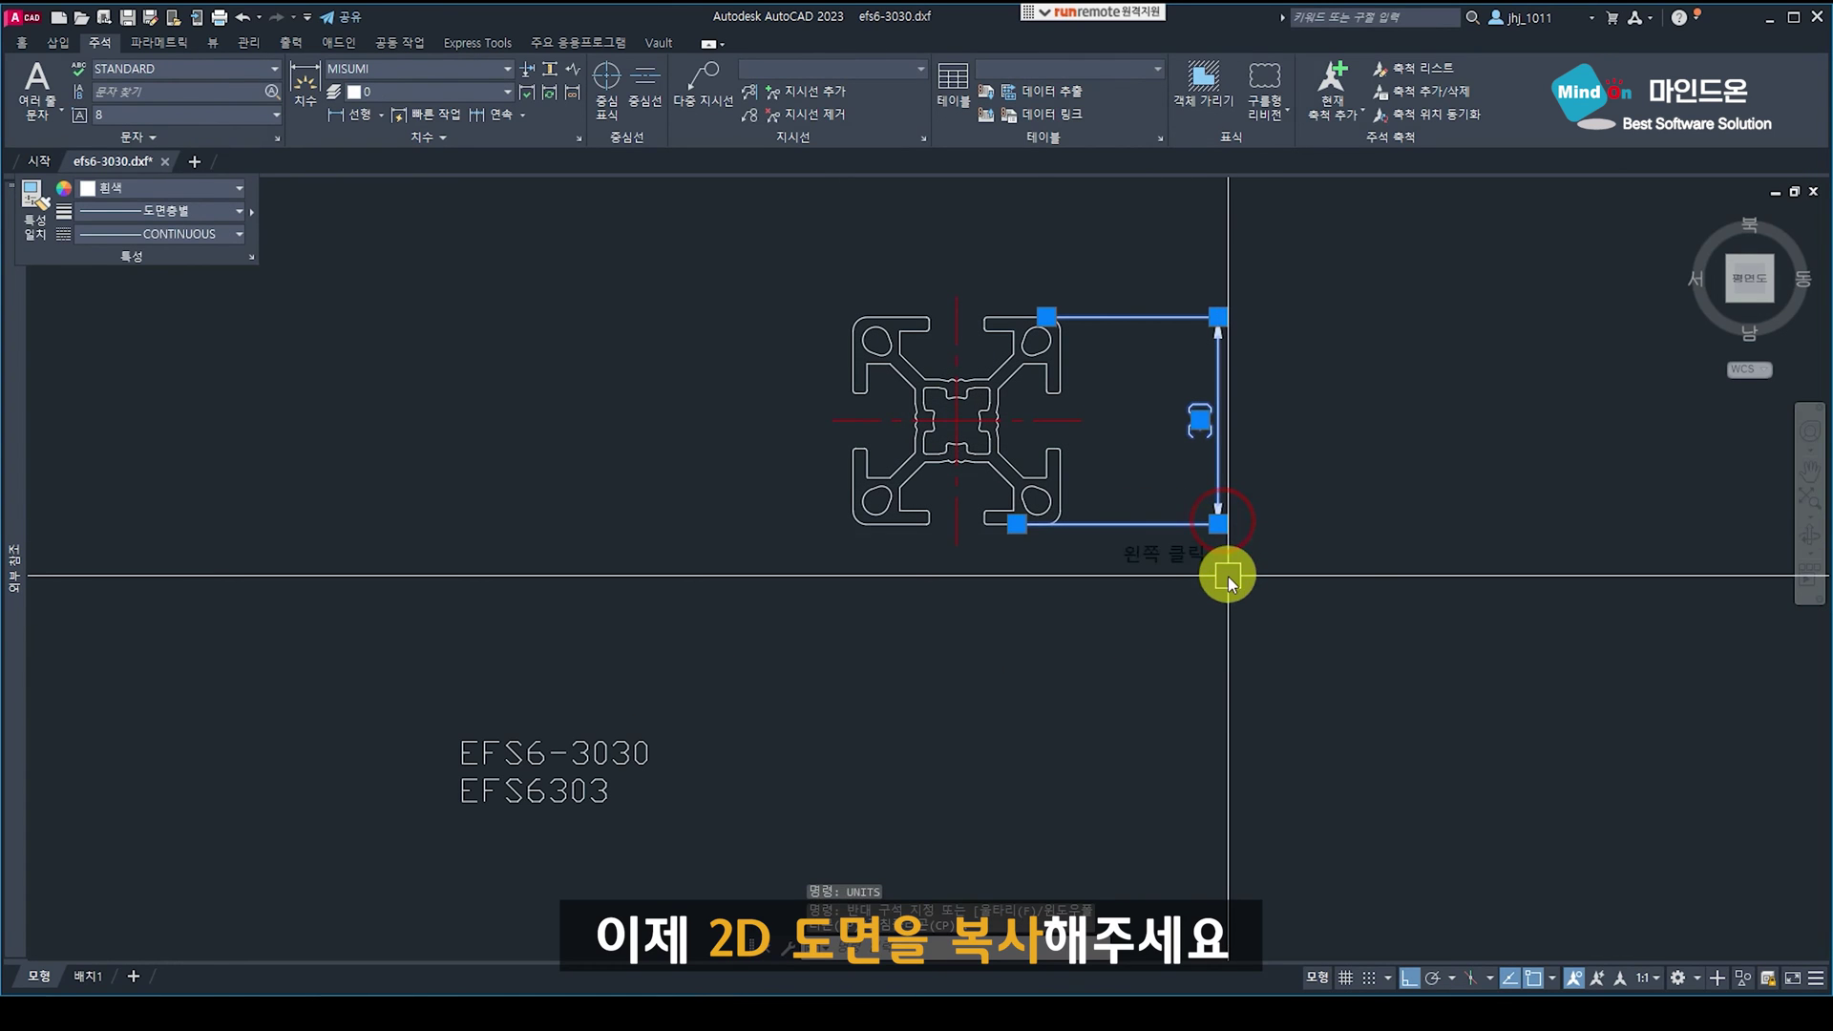
type("e")
key("space")
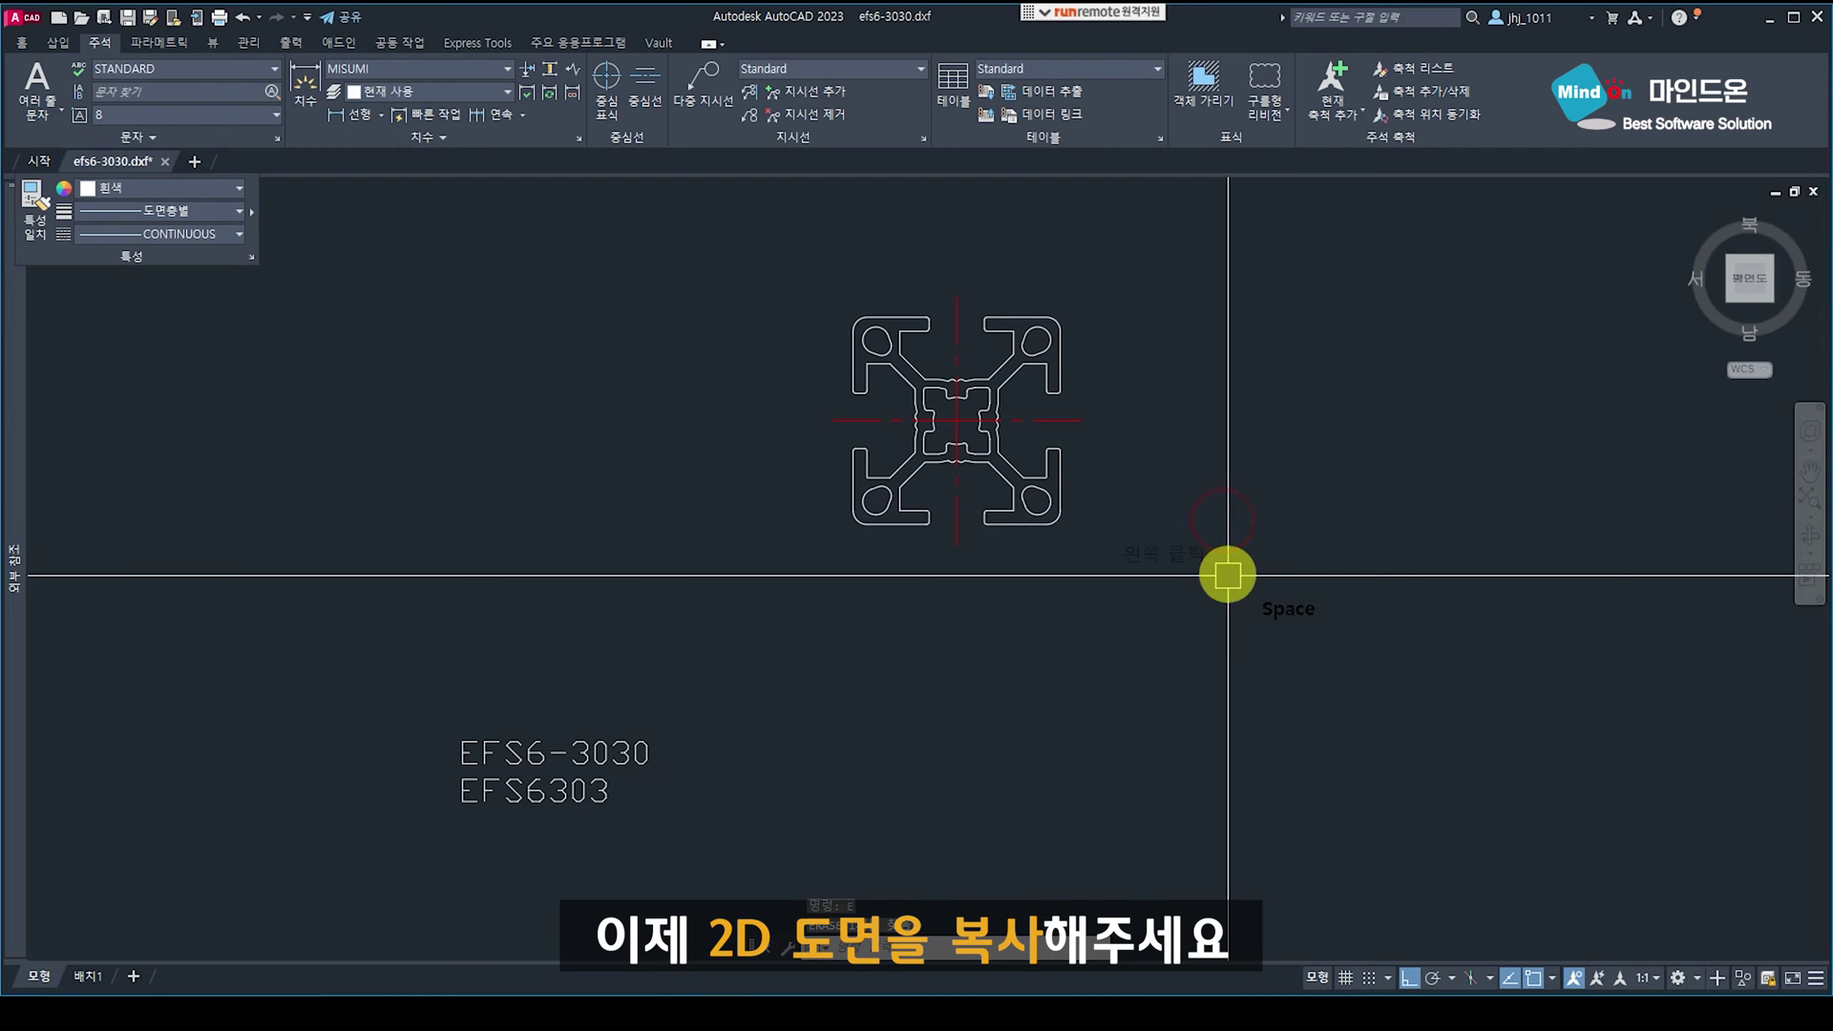
Copy the whole profile section with its centre lines to the clipboard, without the EFS6-3030 text labels.
left_click(1248, 651)
left_click(790, 258)
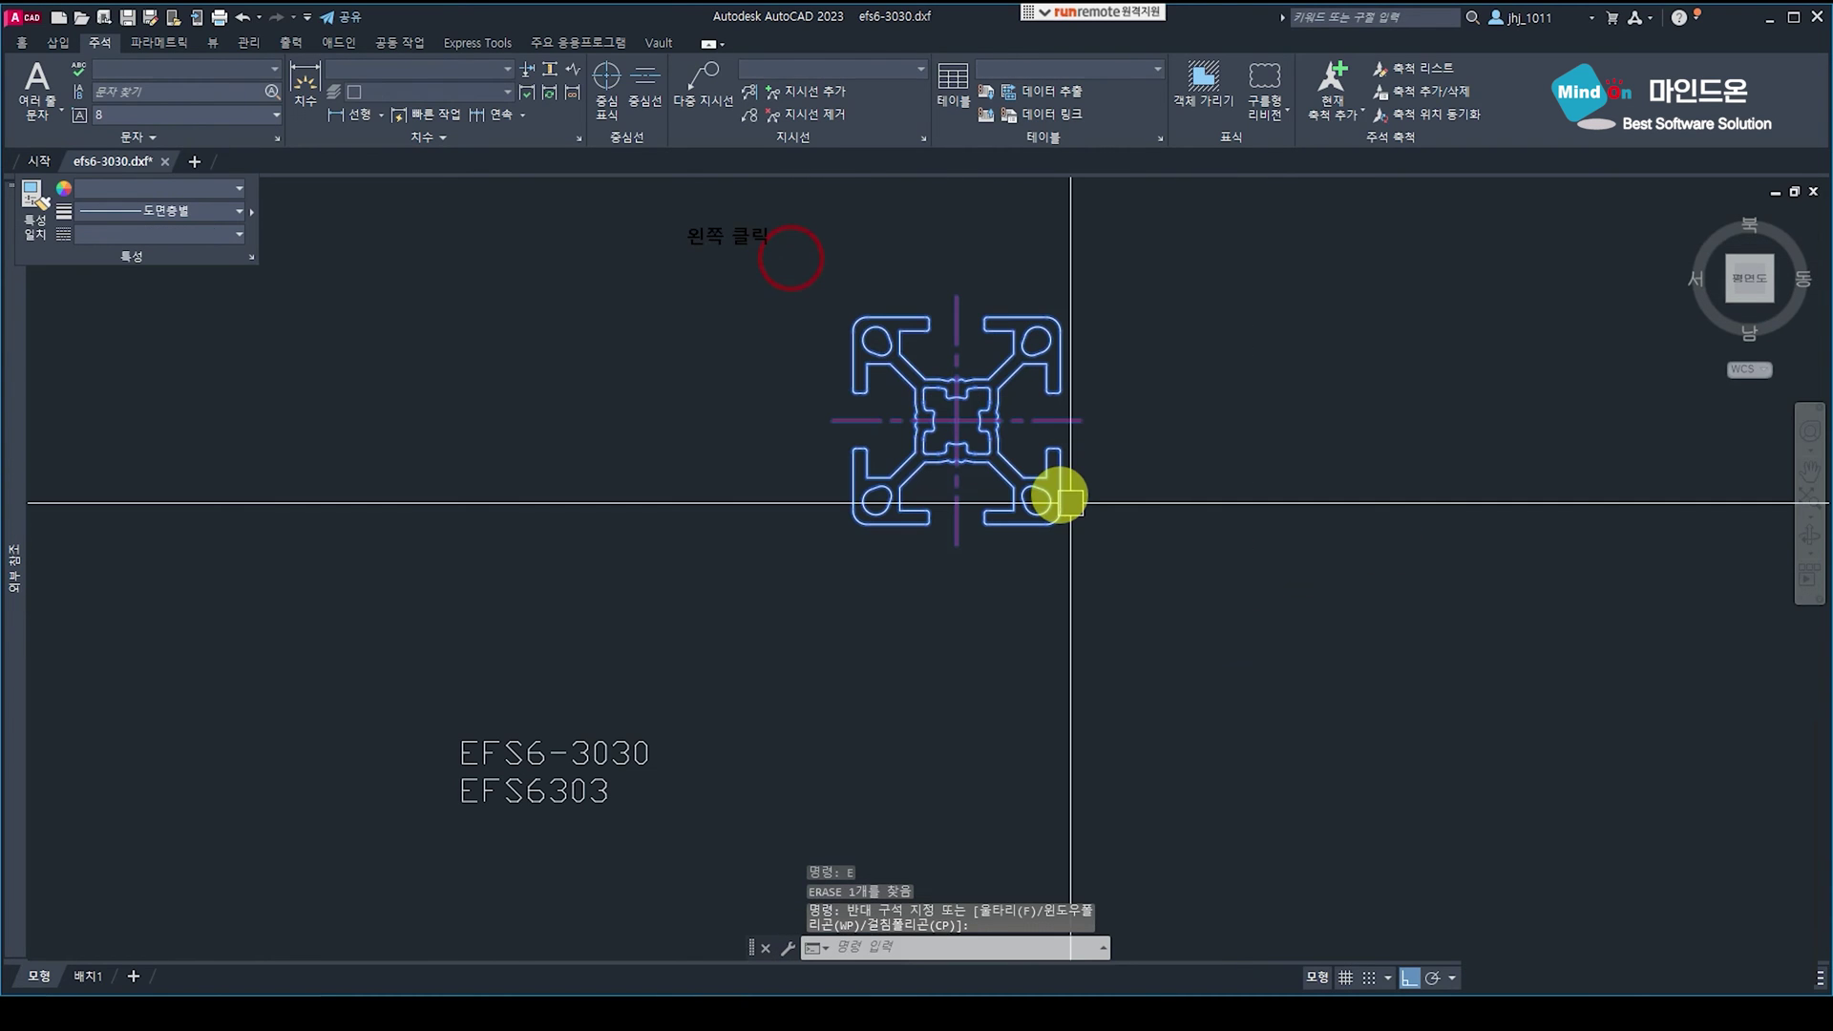
key("ctrl+c")
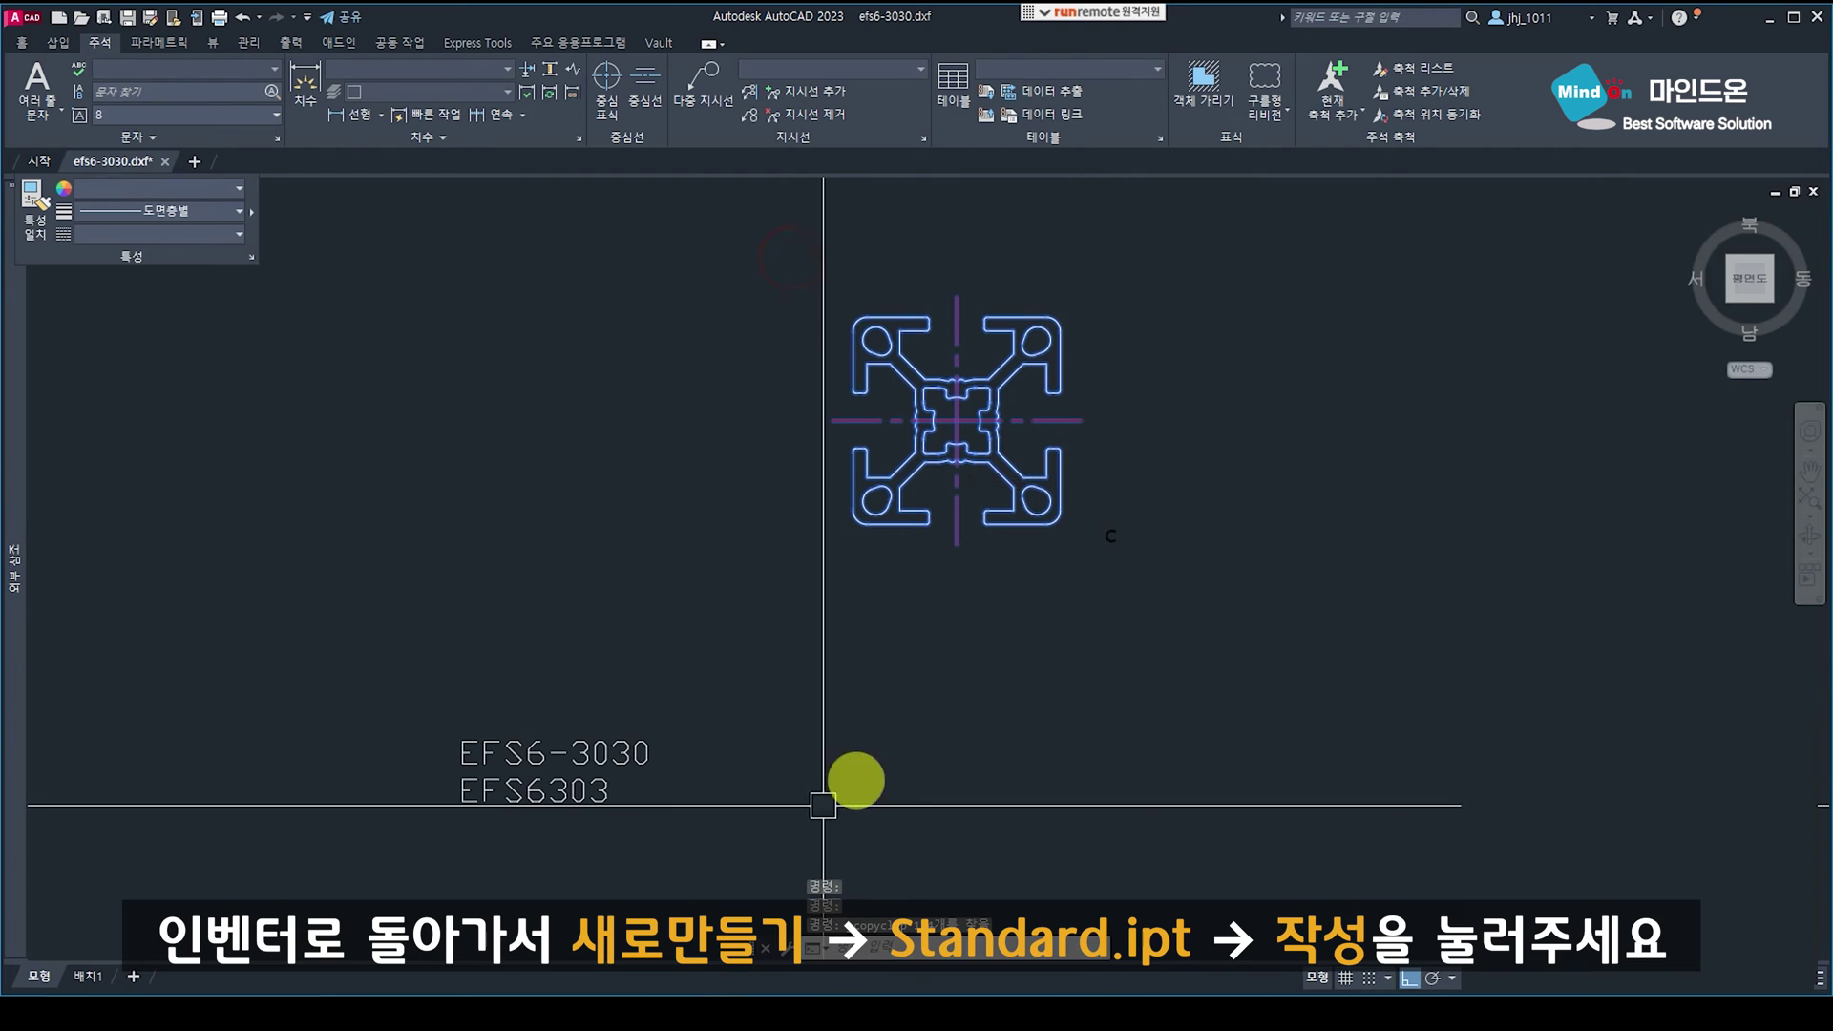
Switch to Inventor and create a new part from the Standard.ipt template.
left_click(750, 993)
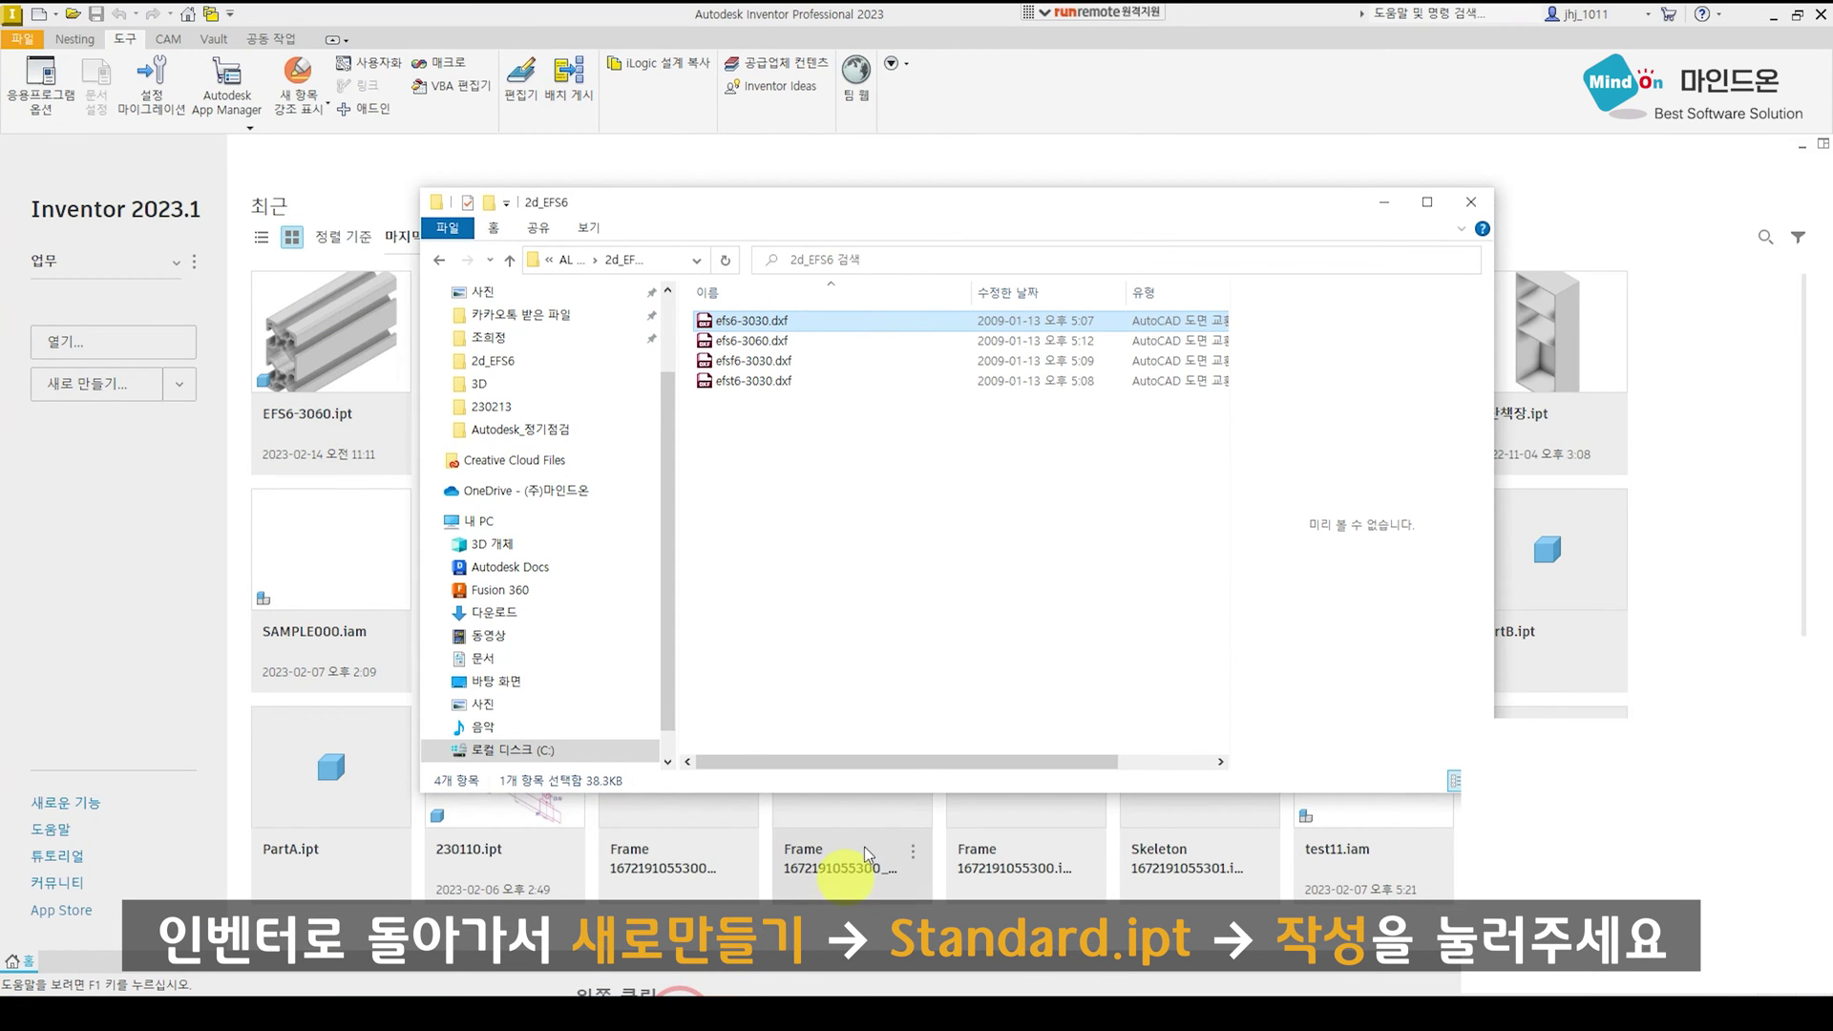
left_click(1728, 418)
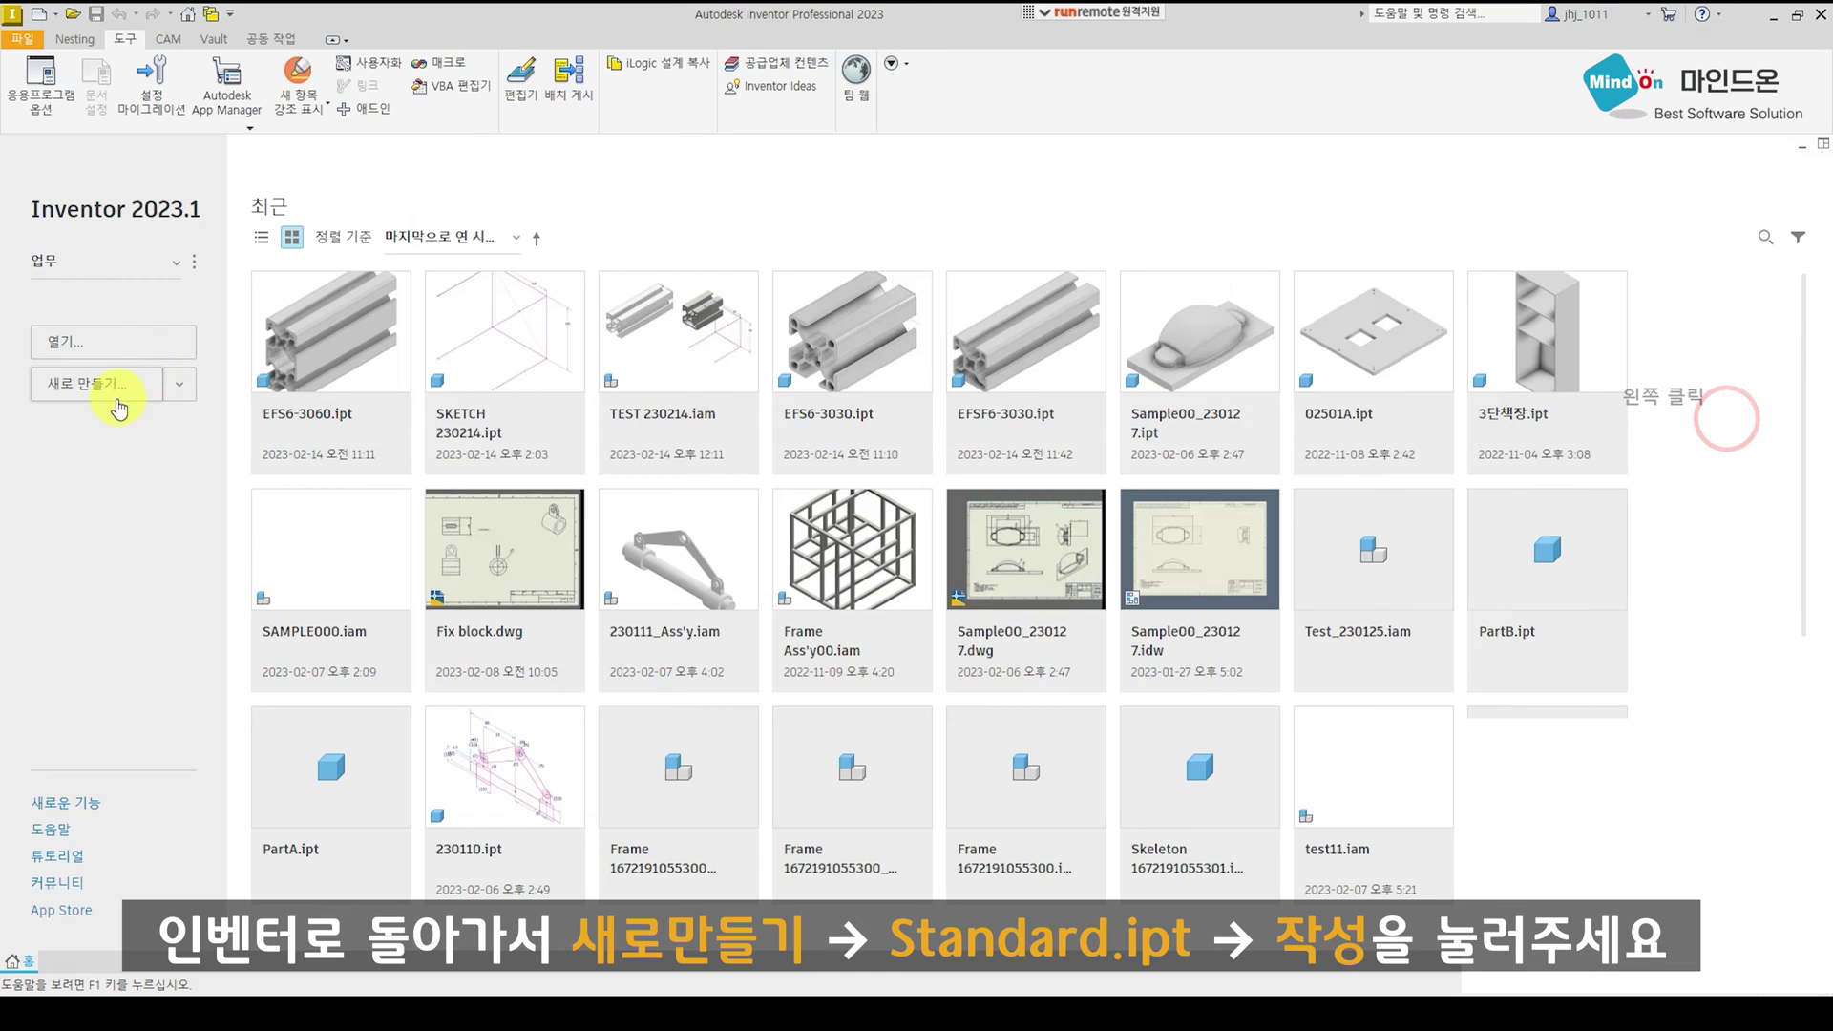
left_click(118, 401)
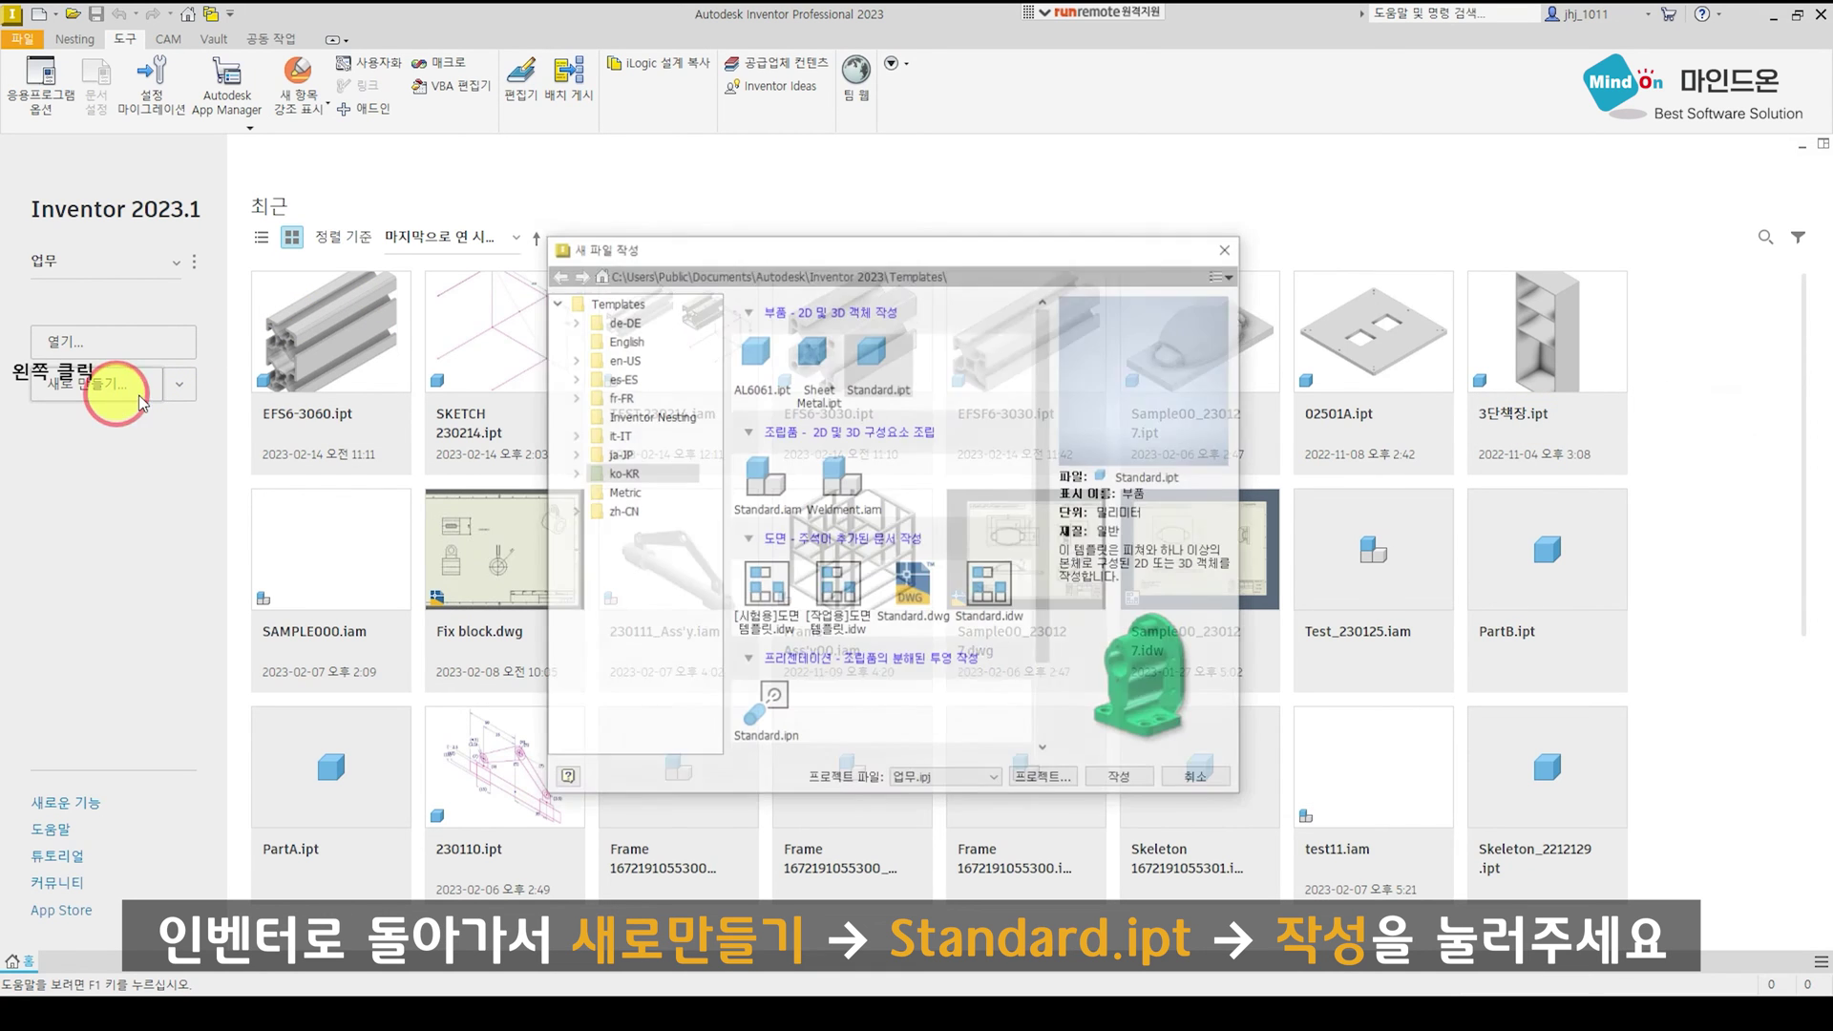
left_click(896, 391)
double_click(896, 392)
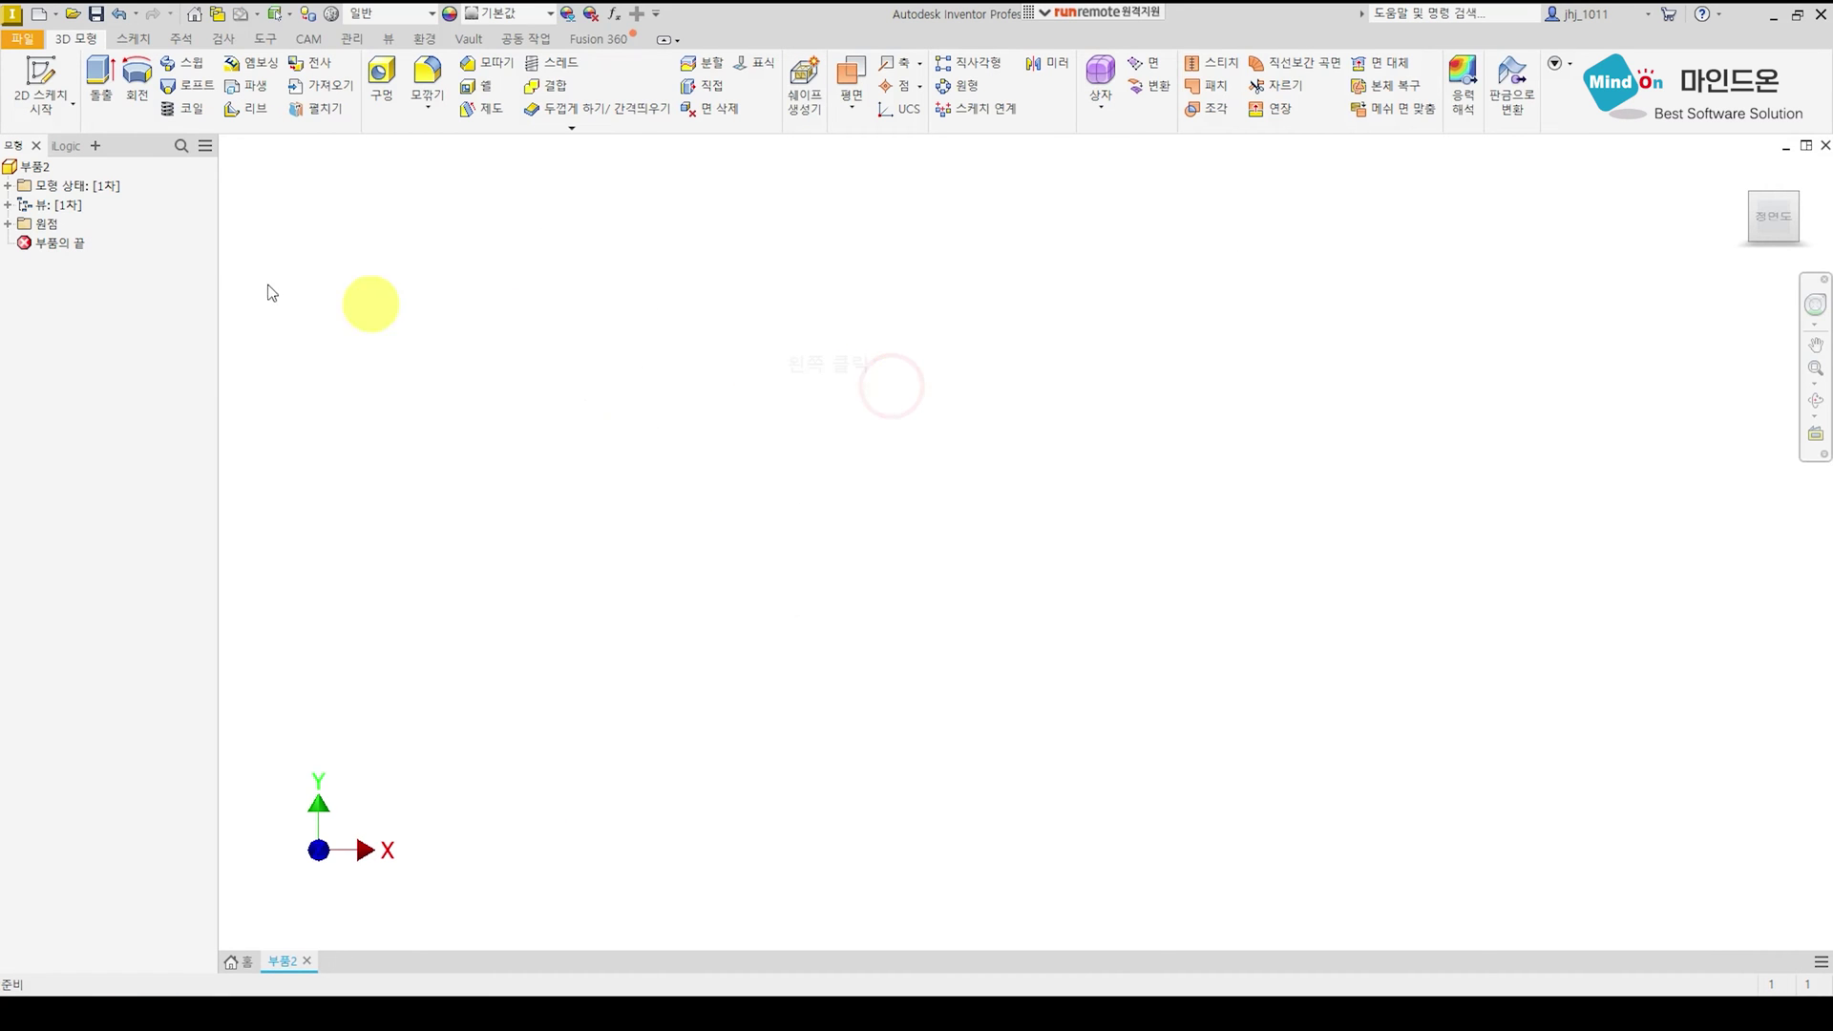
Start a 2D sketch on the XY plane and paste the copied profile section up and to the side of the origin.
left_click(50, 72)
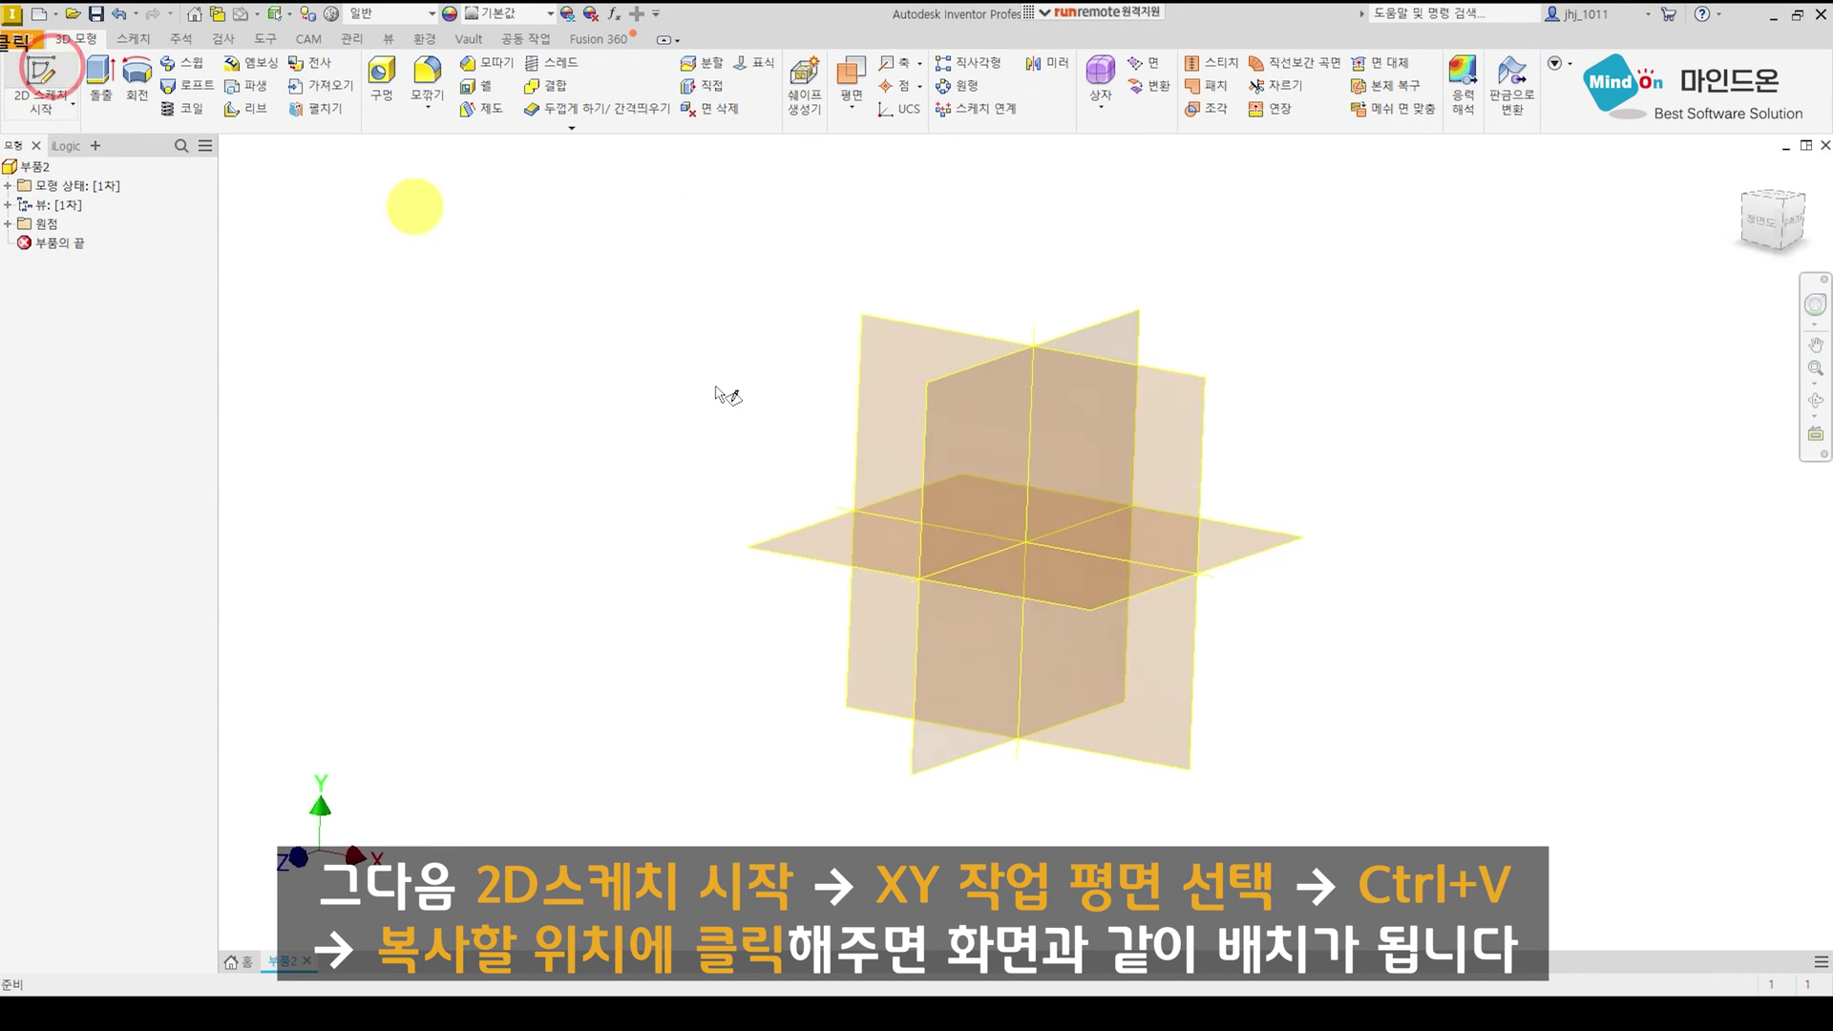
left_click(975, 305)
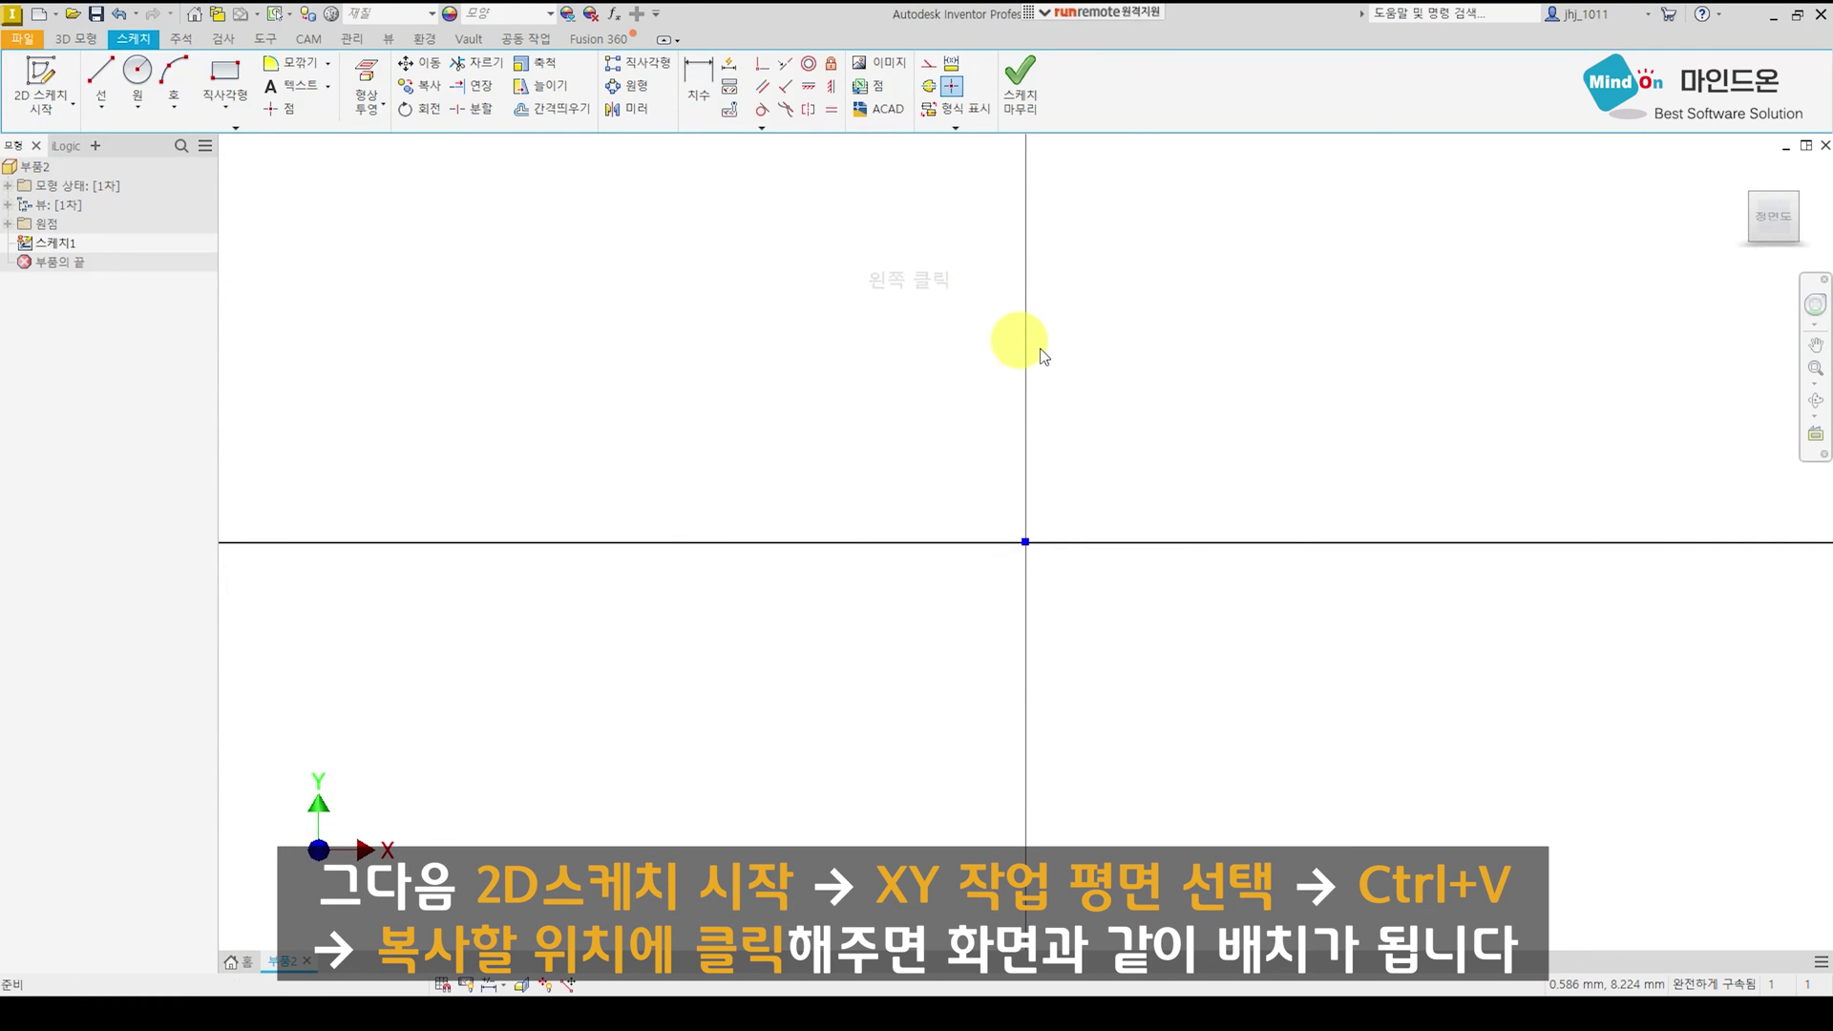
key("ctrl+v")
left_click(1177, 450)
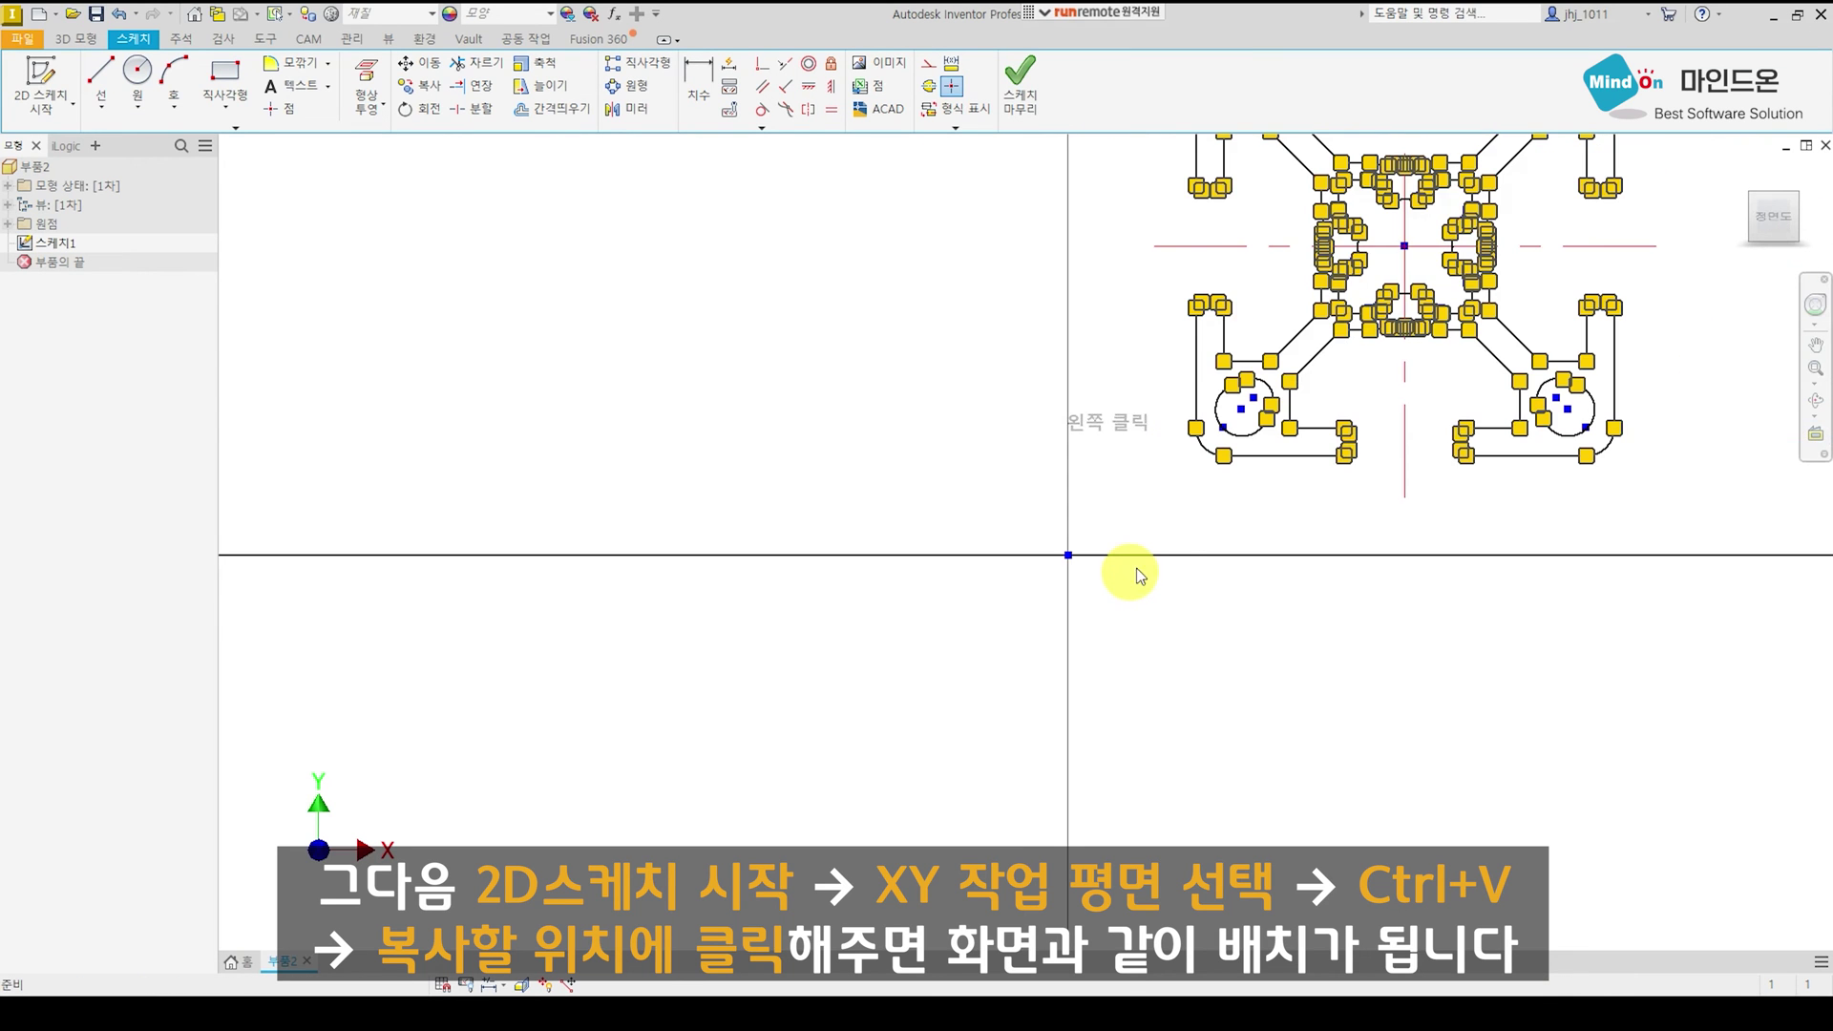
scroll(1136, 574, "down", 3)
scroll(1172, 531, "up", 2)
middle_click_drag(1173, 531, 1174, 552)
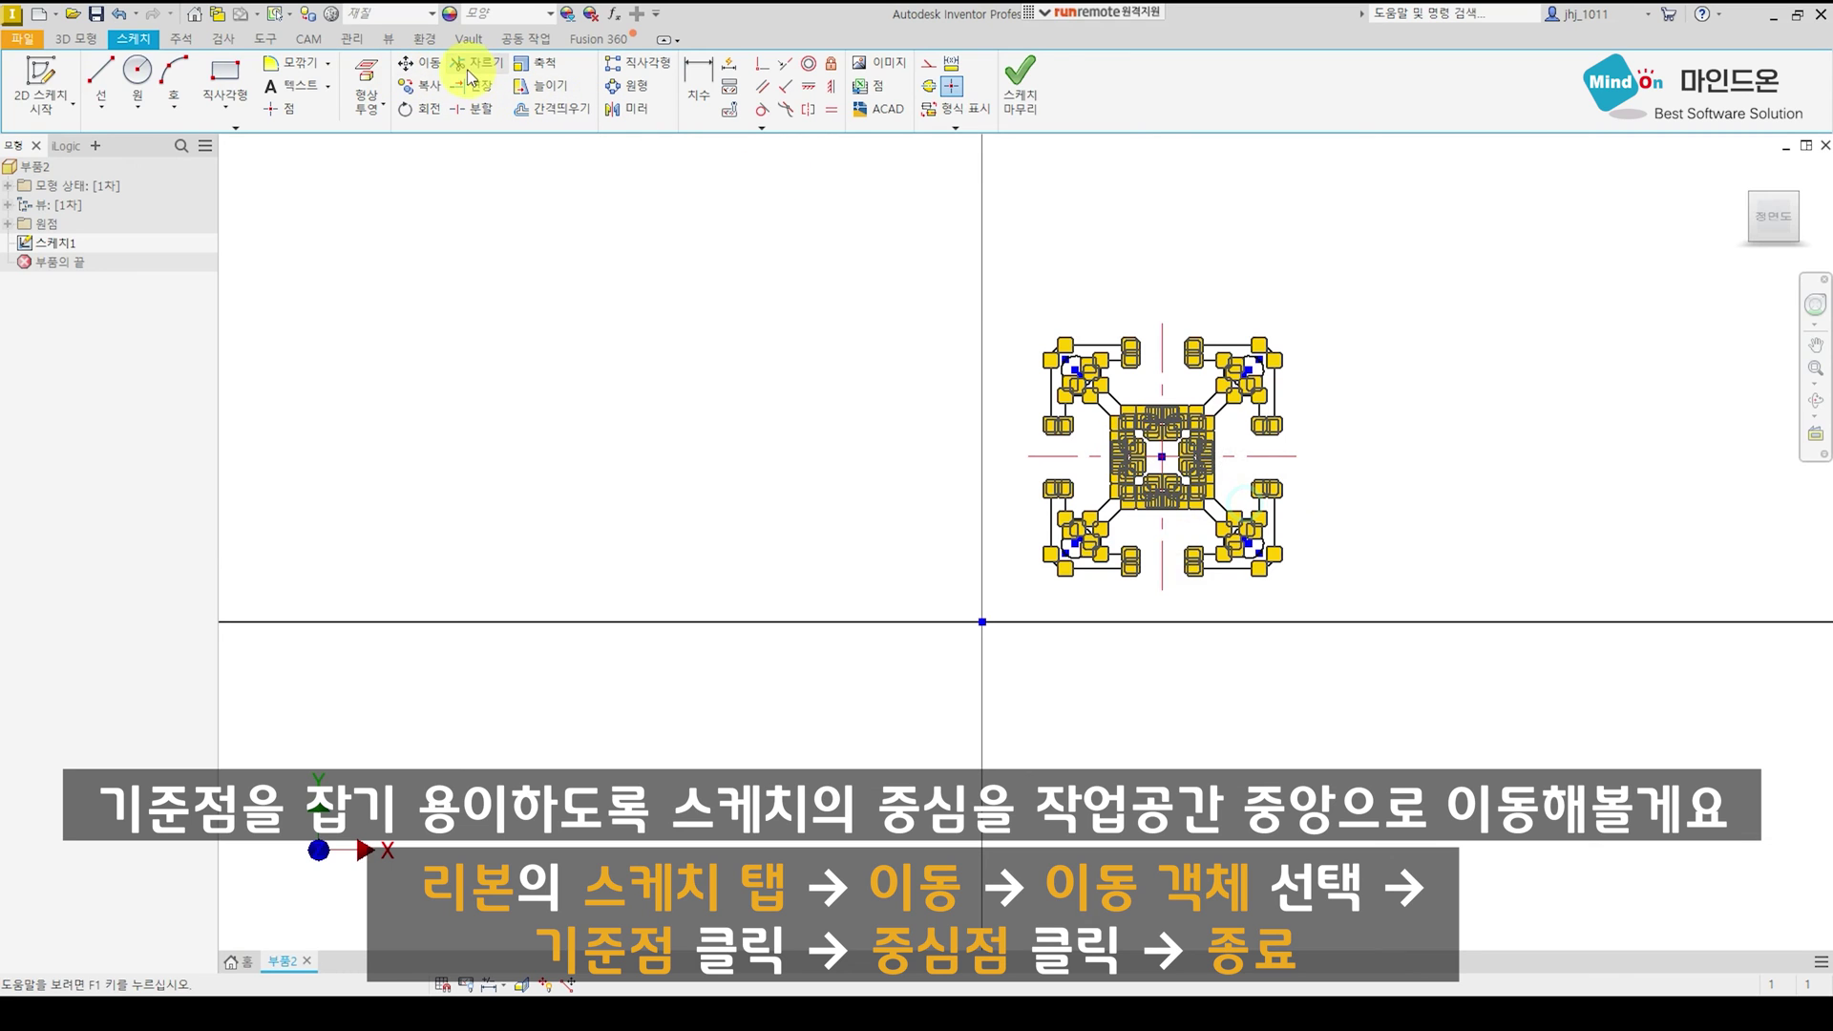
Move the entire pasted profile from its centre point onto the sketch origin.
left_click(420, 64)
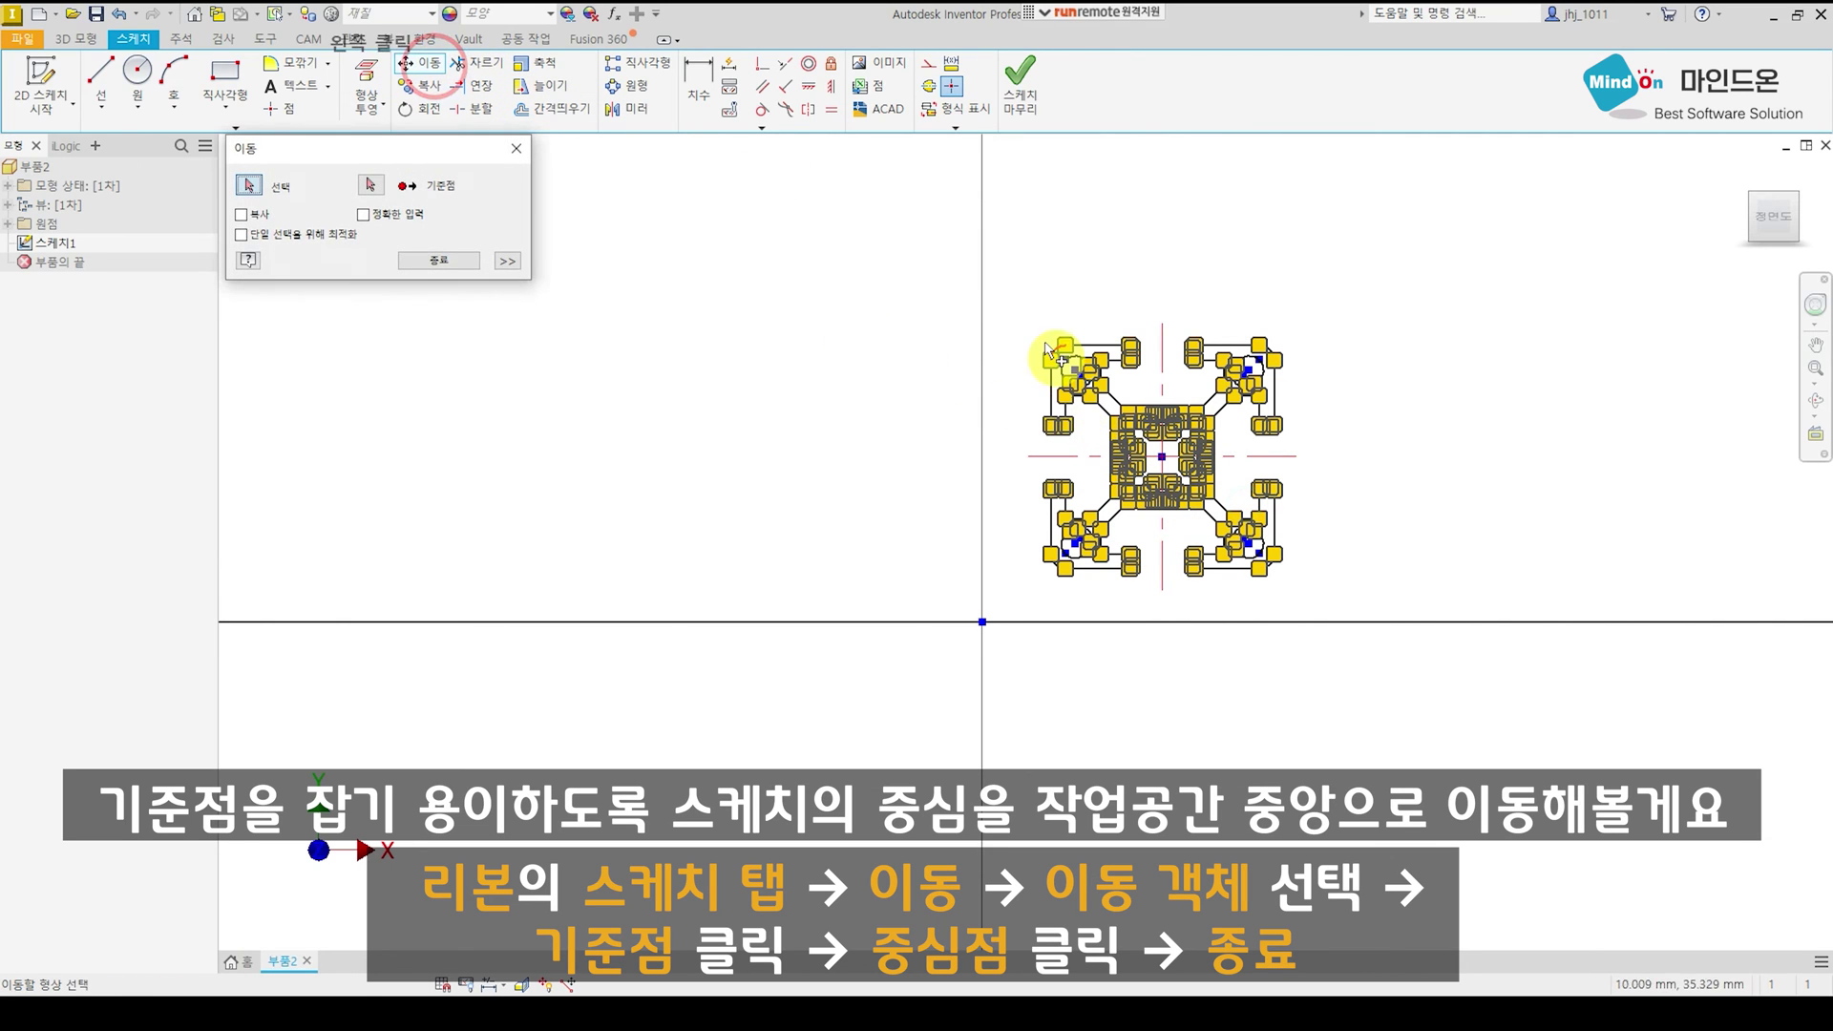
mouse_move(1005, 303)
left_mouse_down()
mouse_move(1248, 520)
mouse_move(1364, 718)
left_mouse_up()
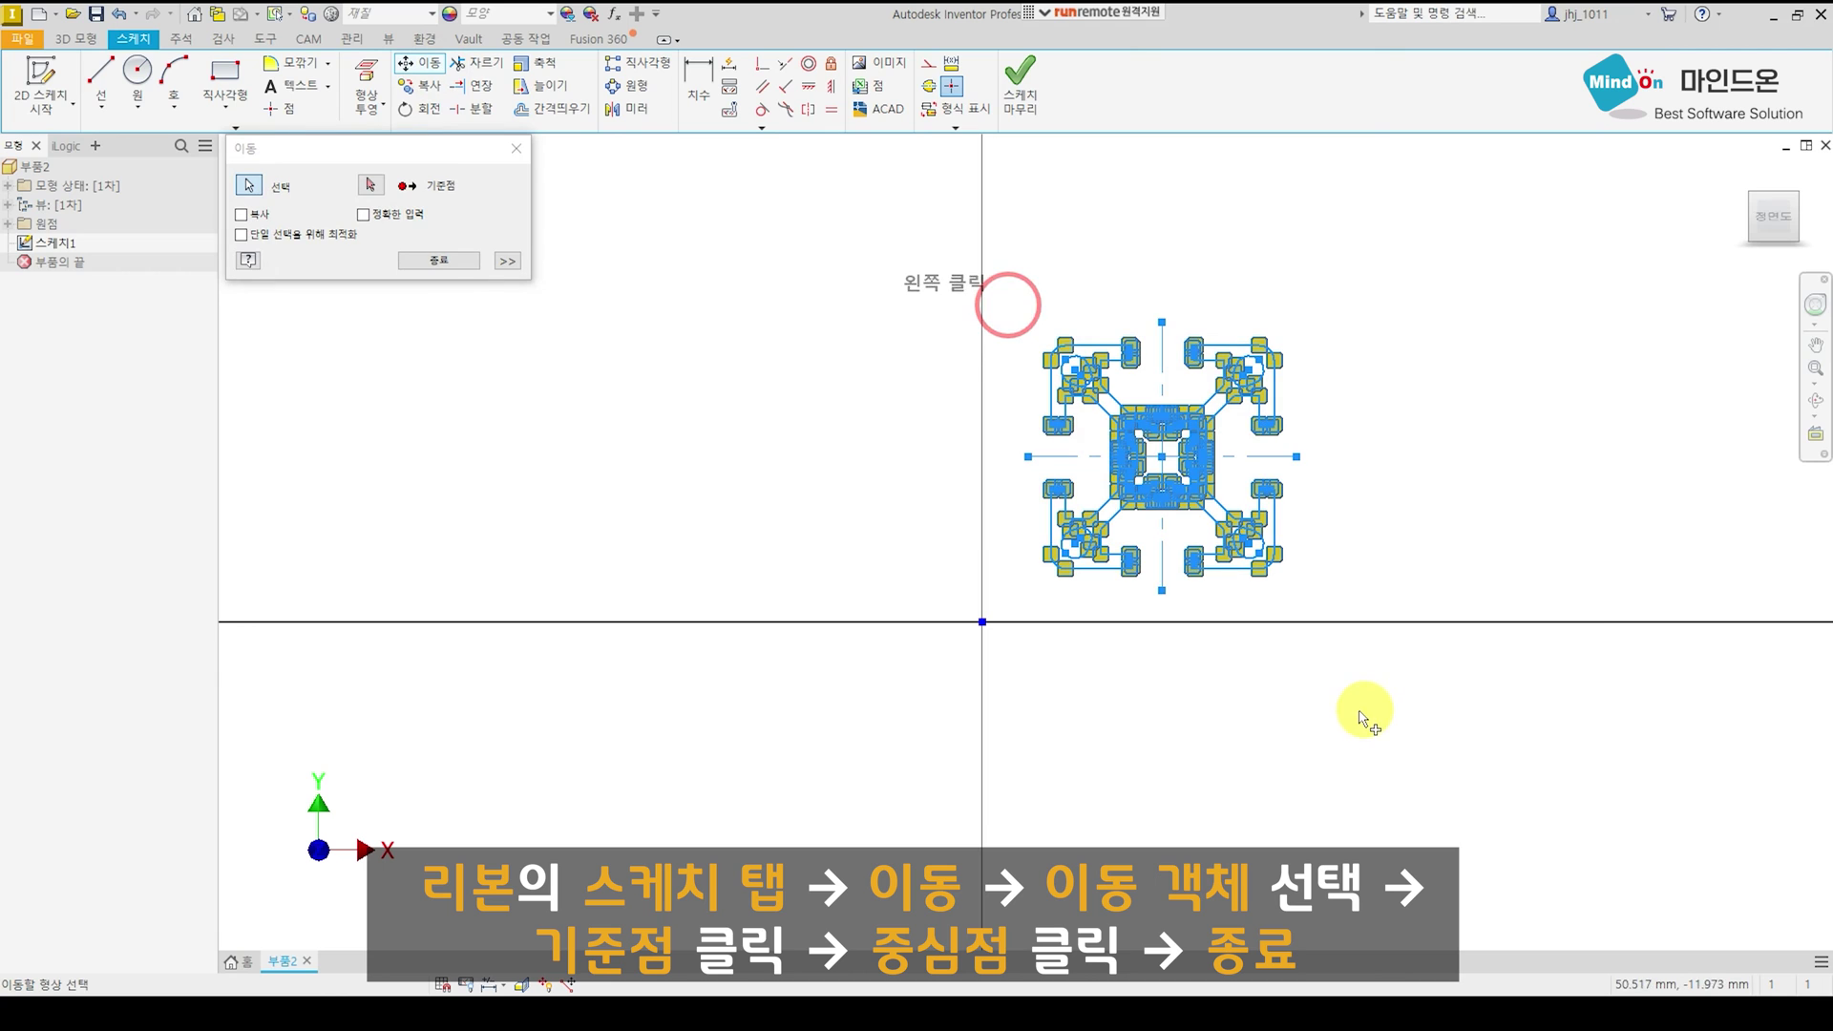
left_click(380, 193)
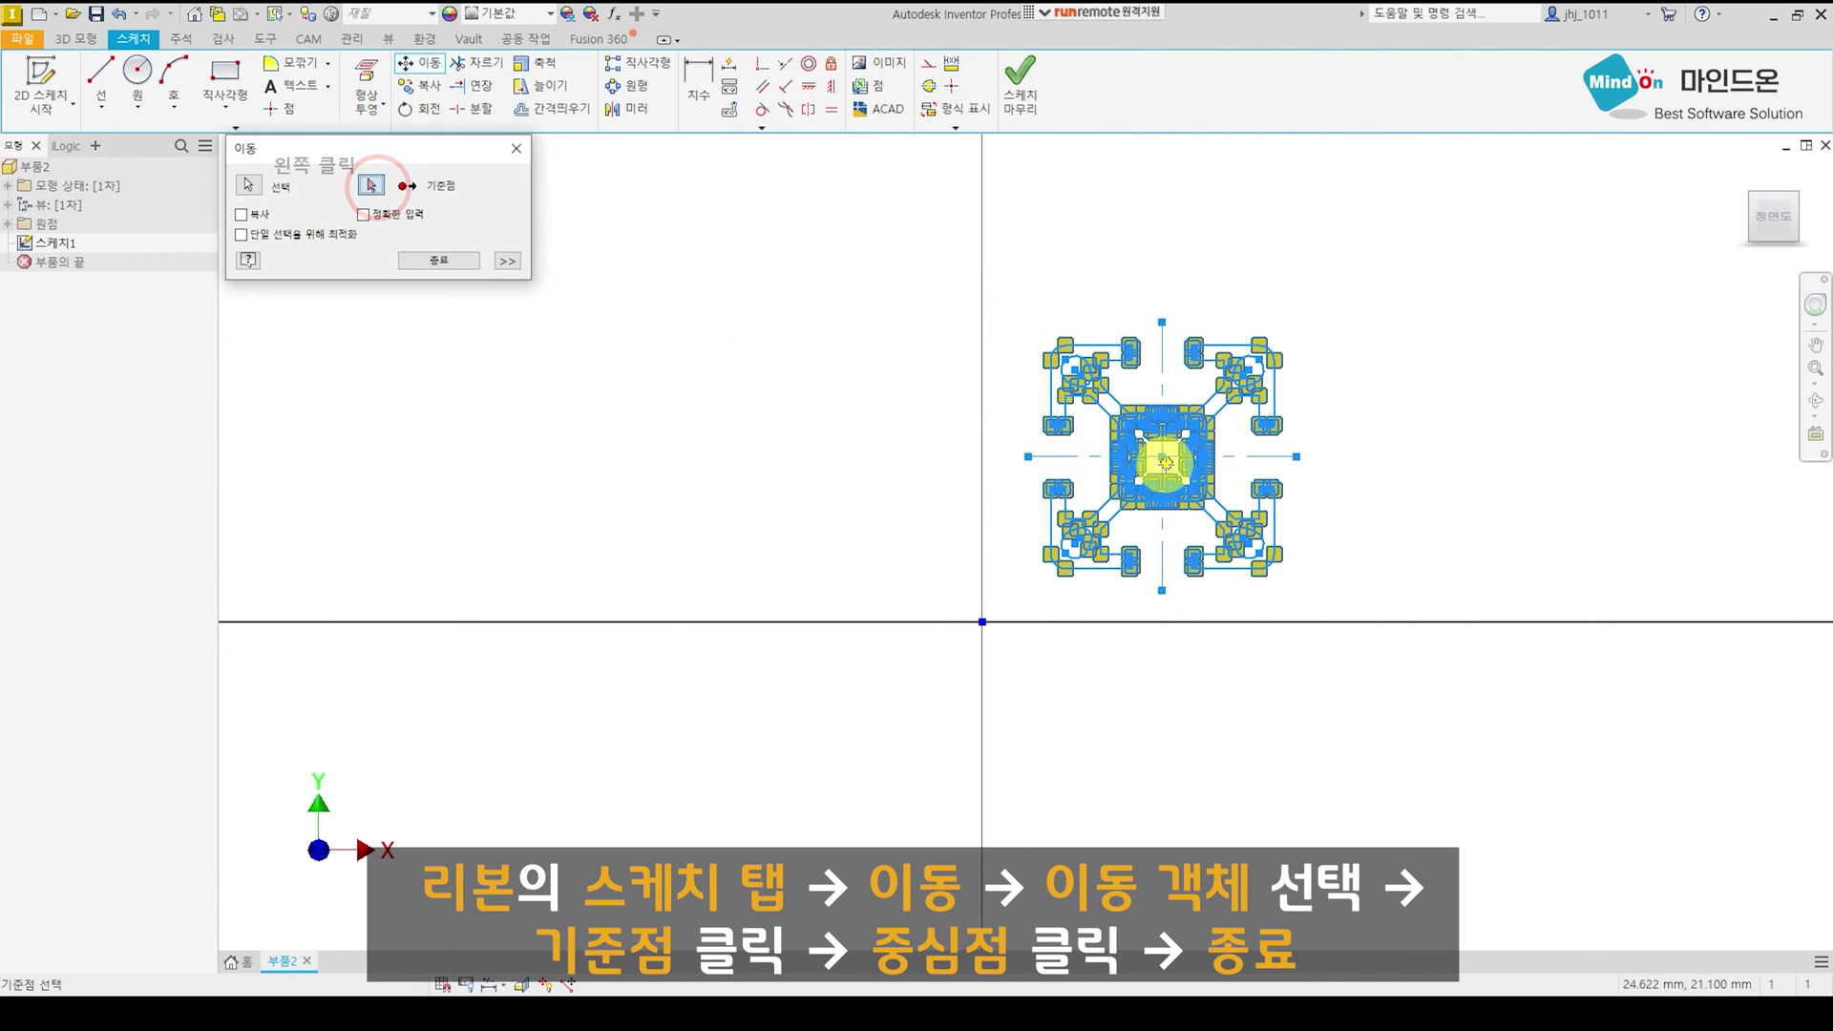
left_click(1162, 456)
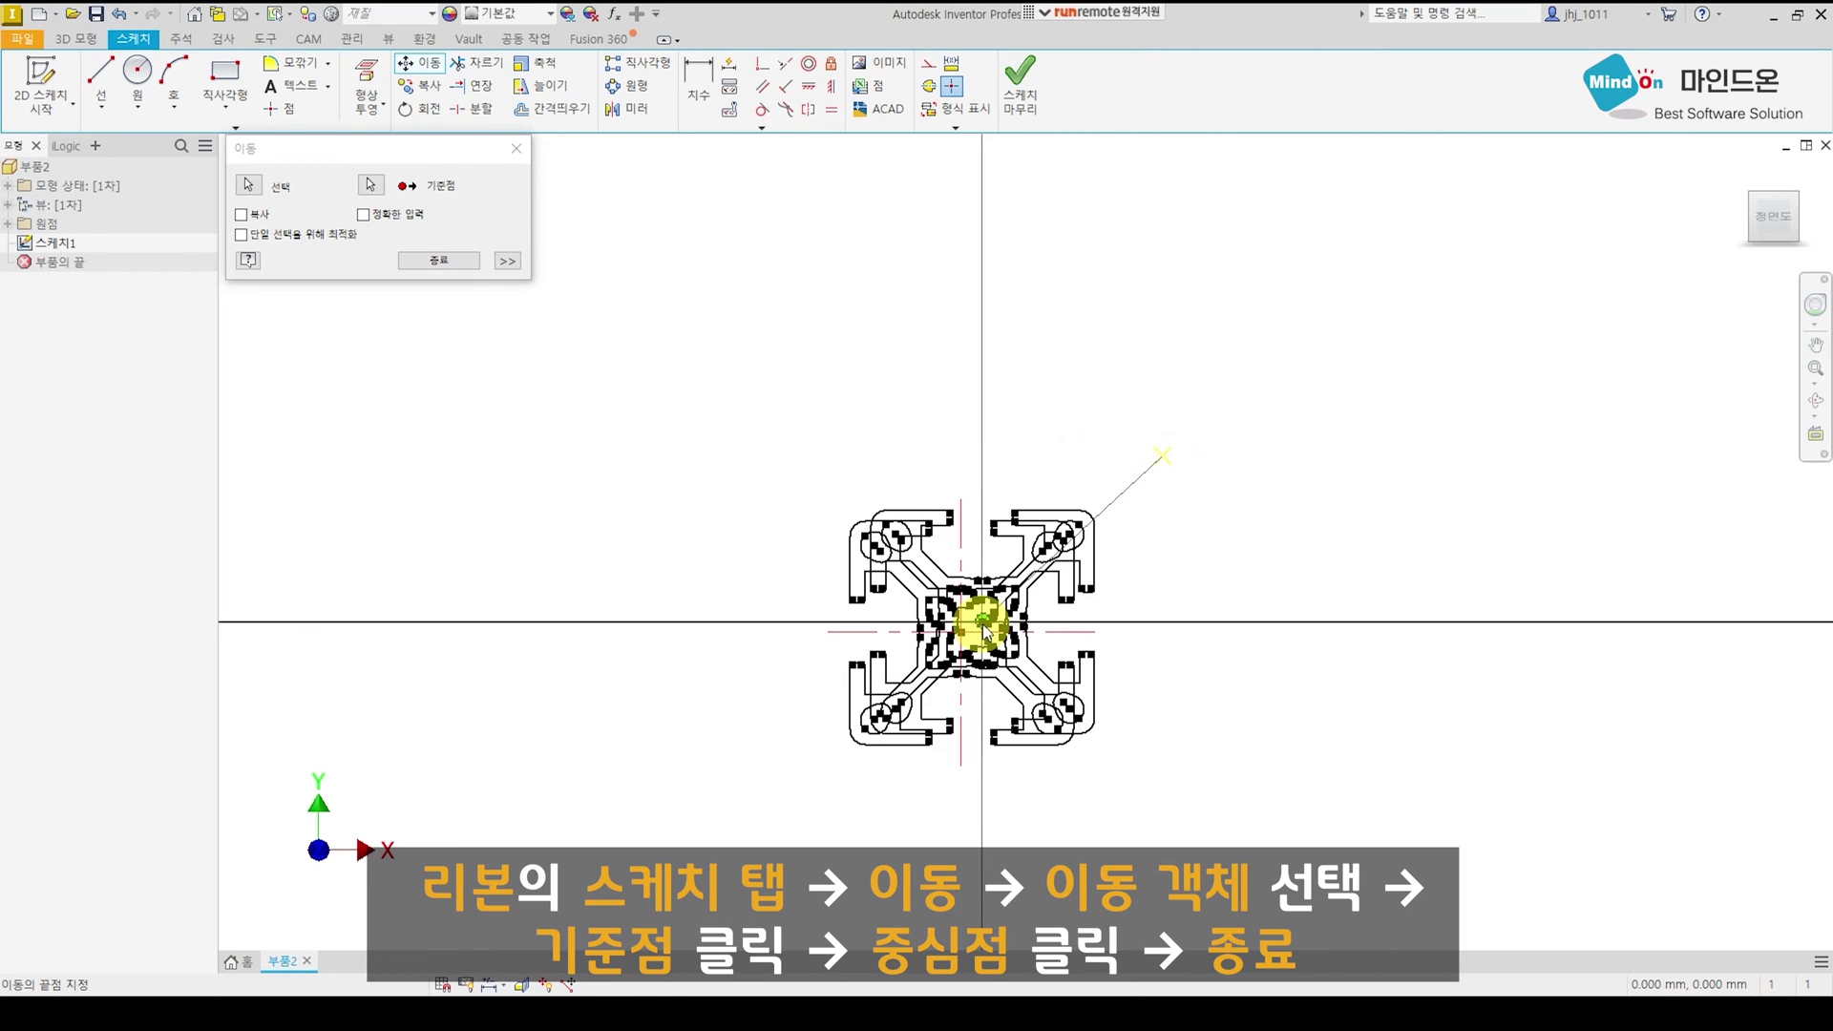
left_click(982, 623)
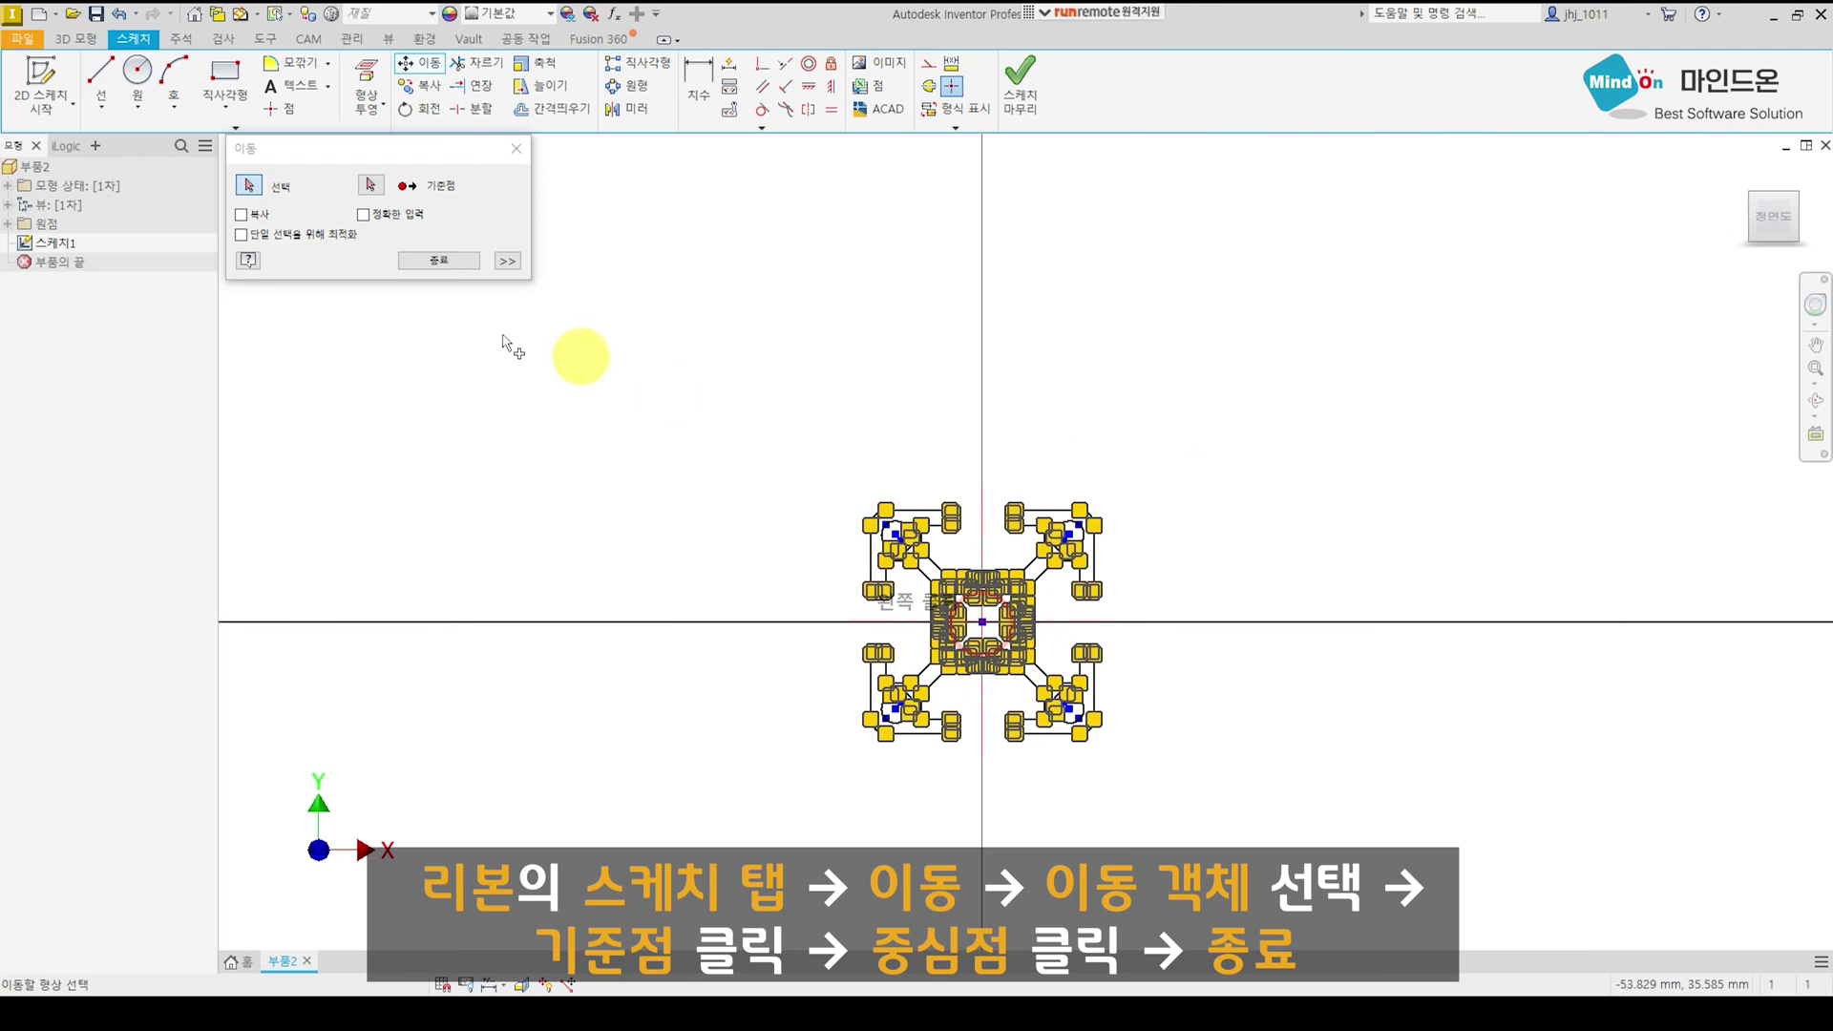
left_click(432, 266)
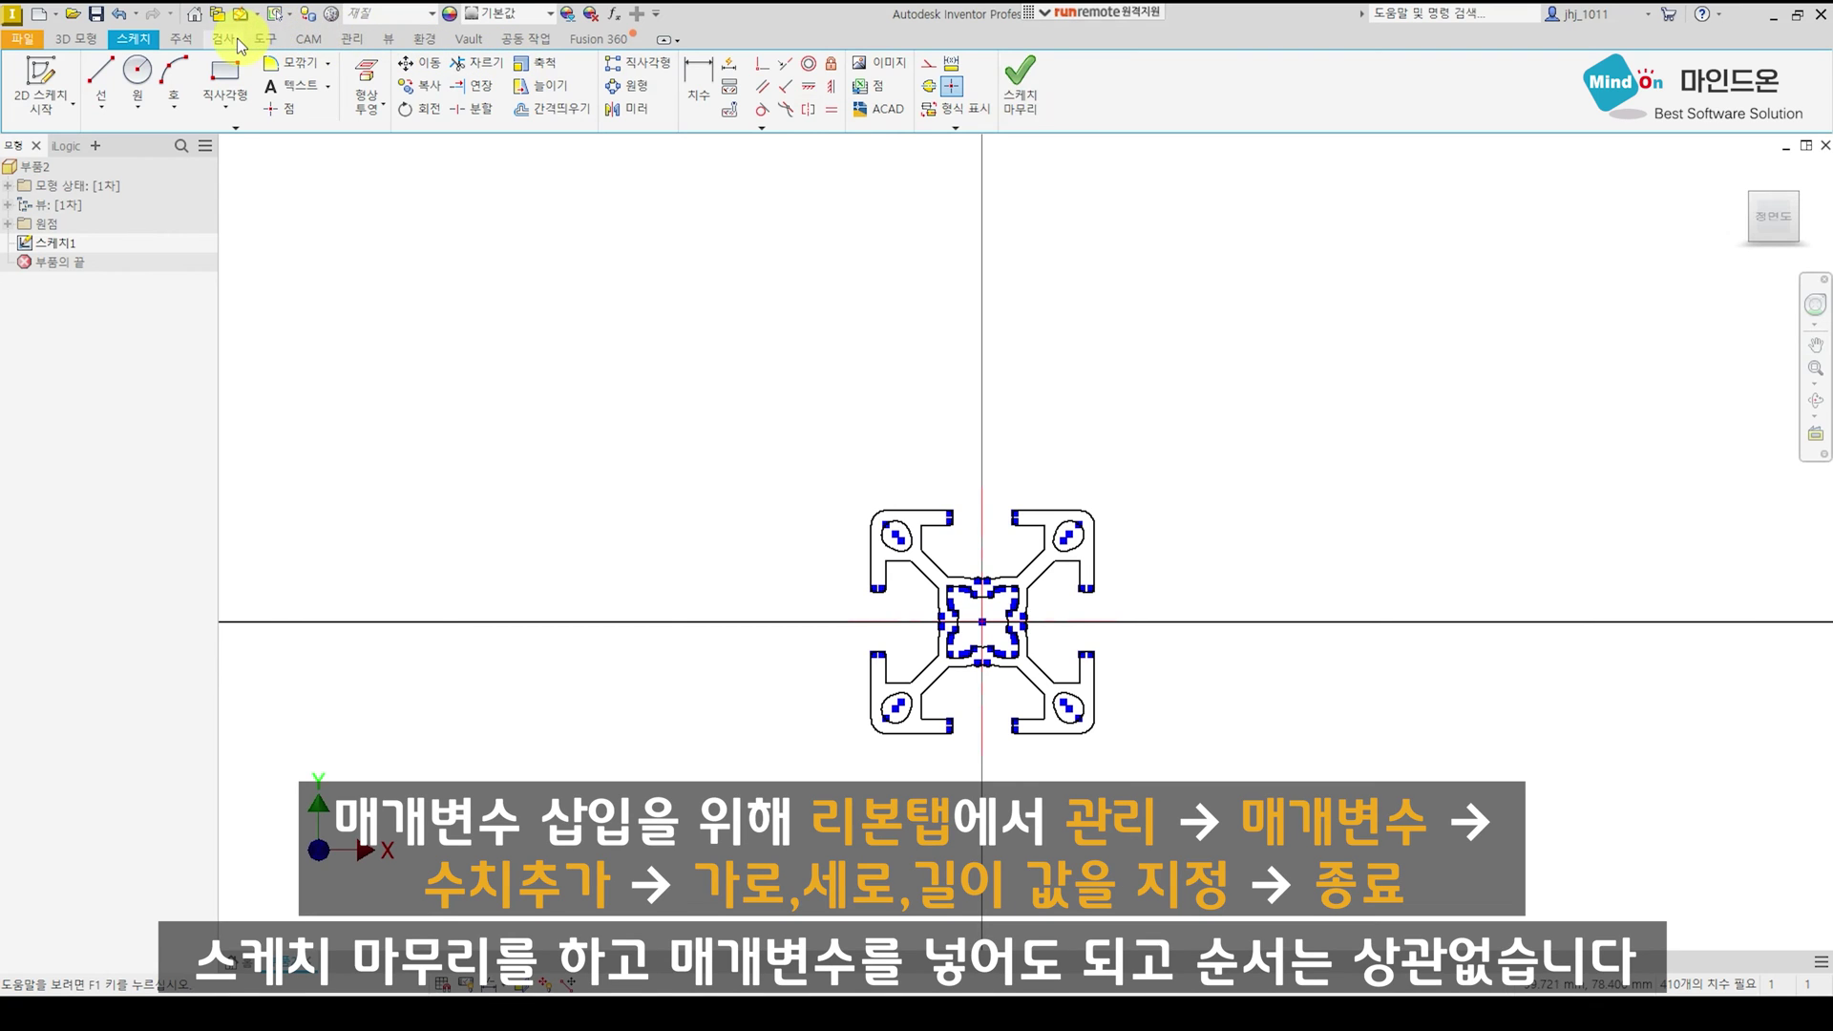
Add a numeric user parameter named 가로 to the part and set its equation to 30 mm.
left_click(350, 40)
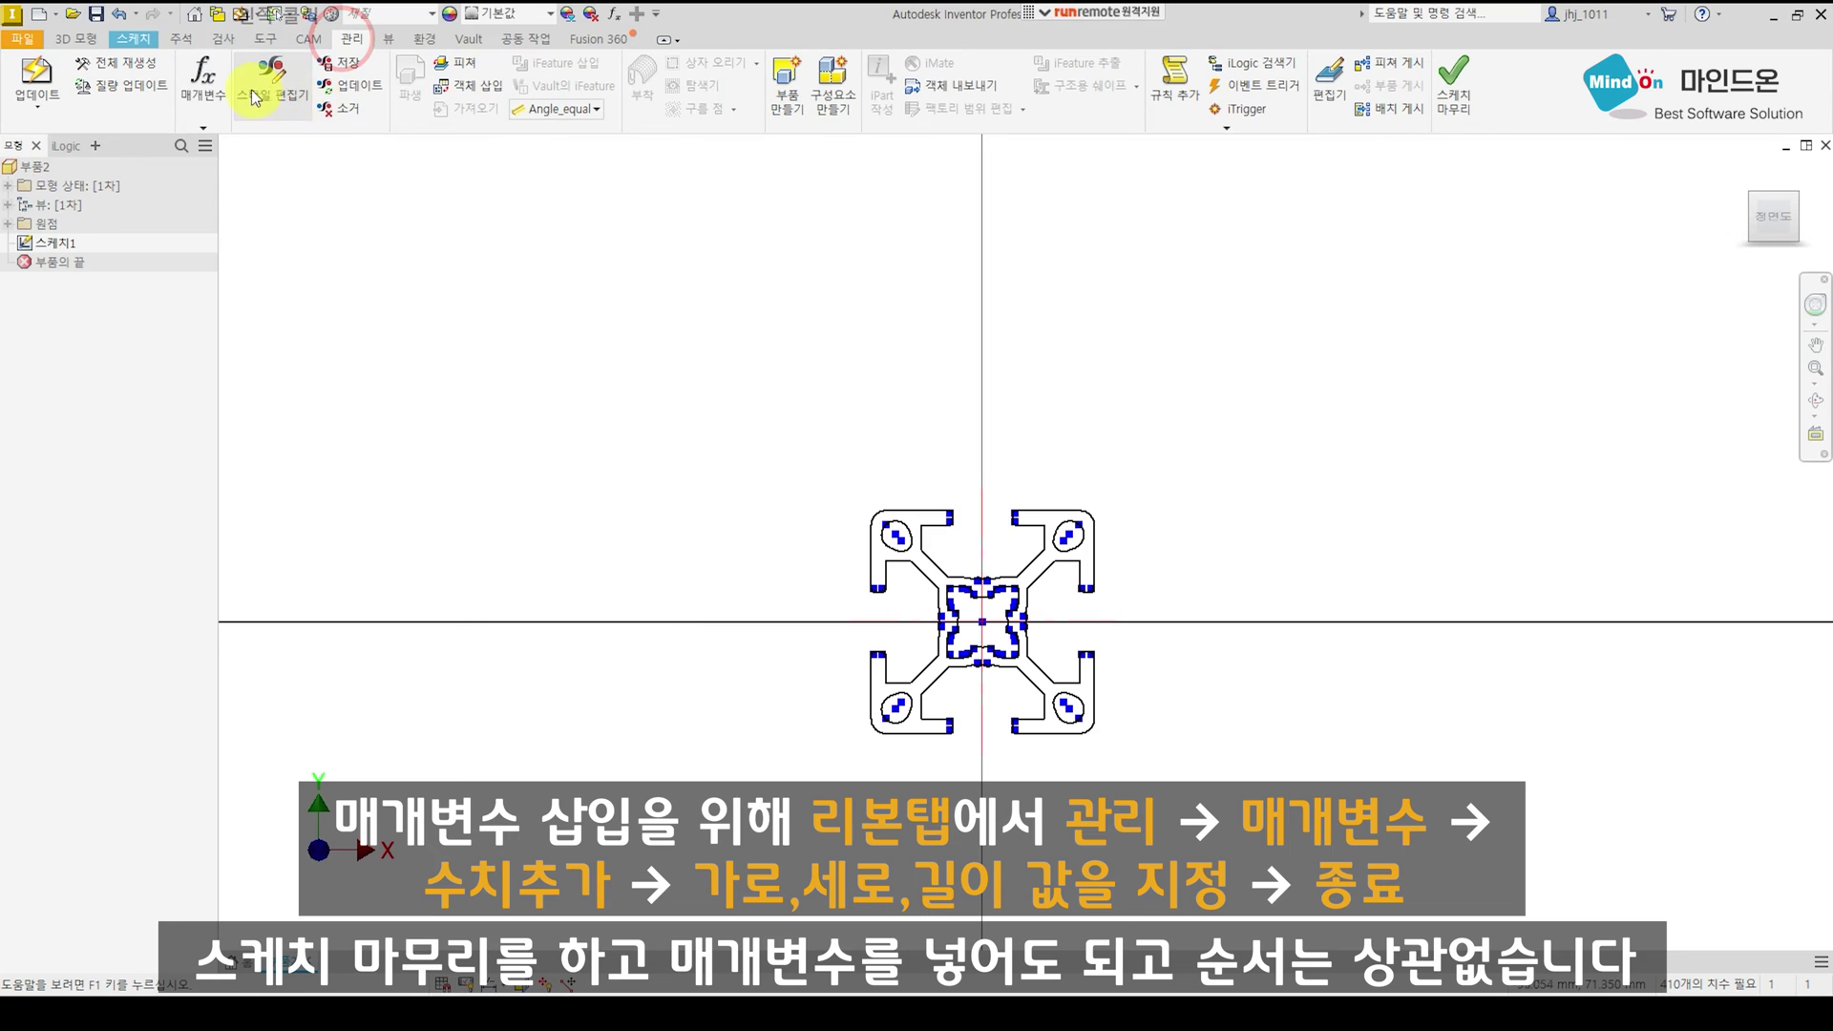
left_click(216, 82)
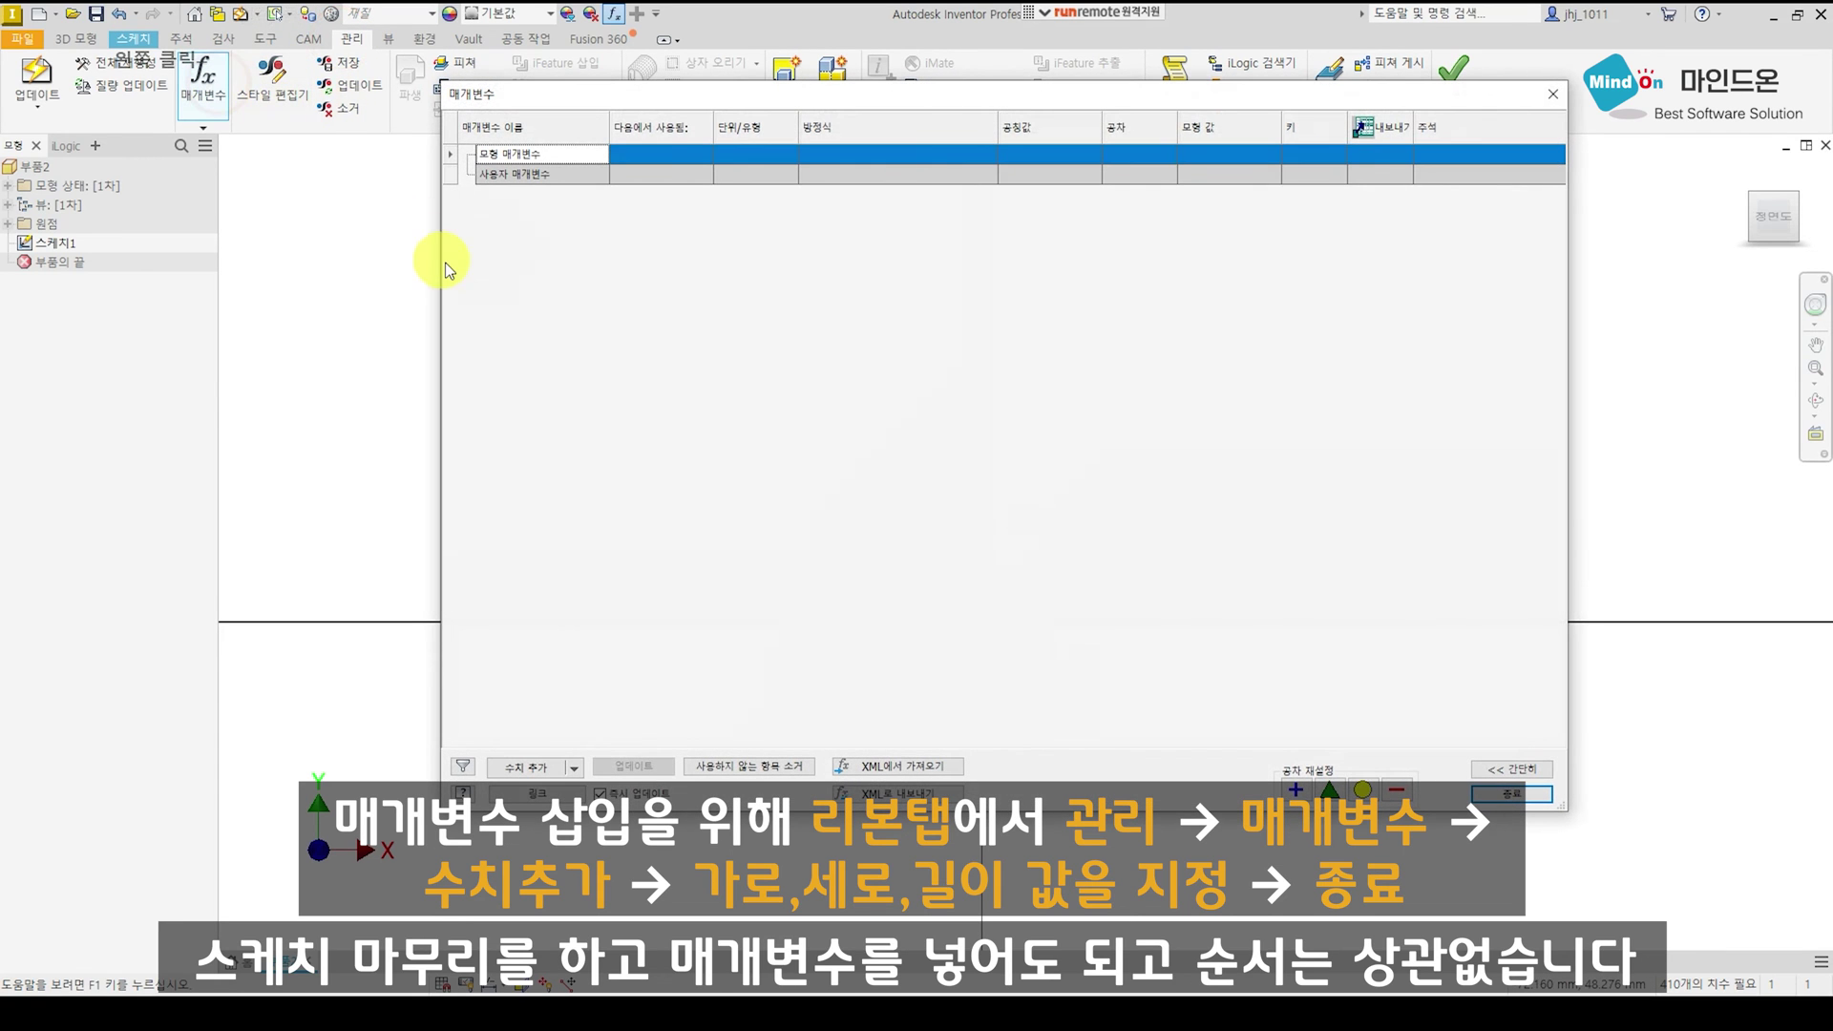
left_click(523, 771)
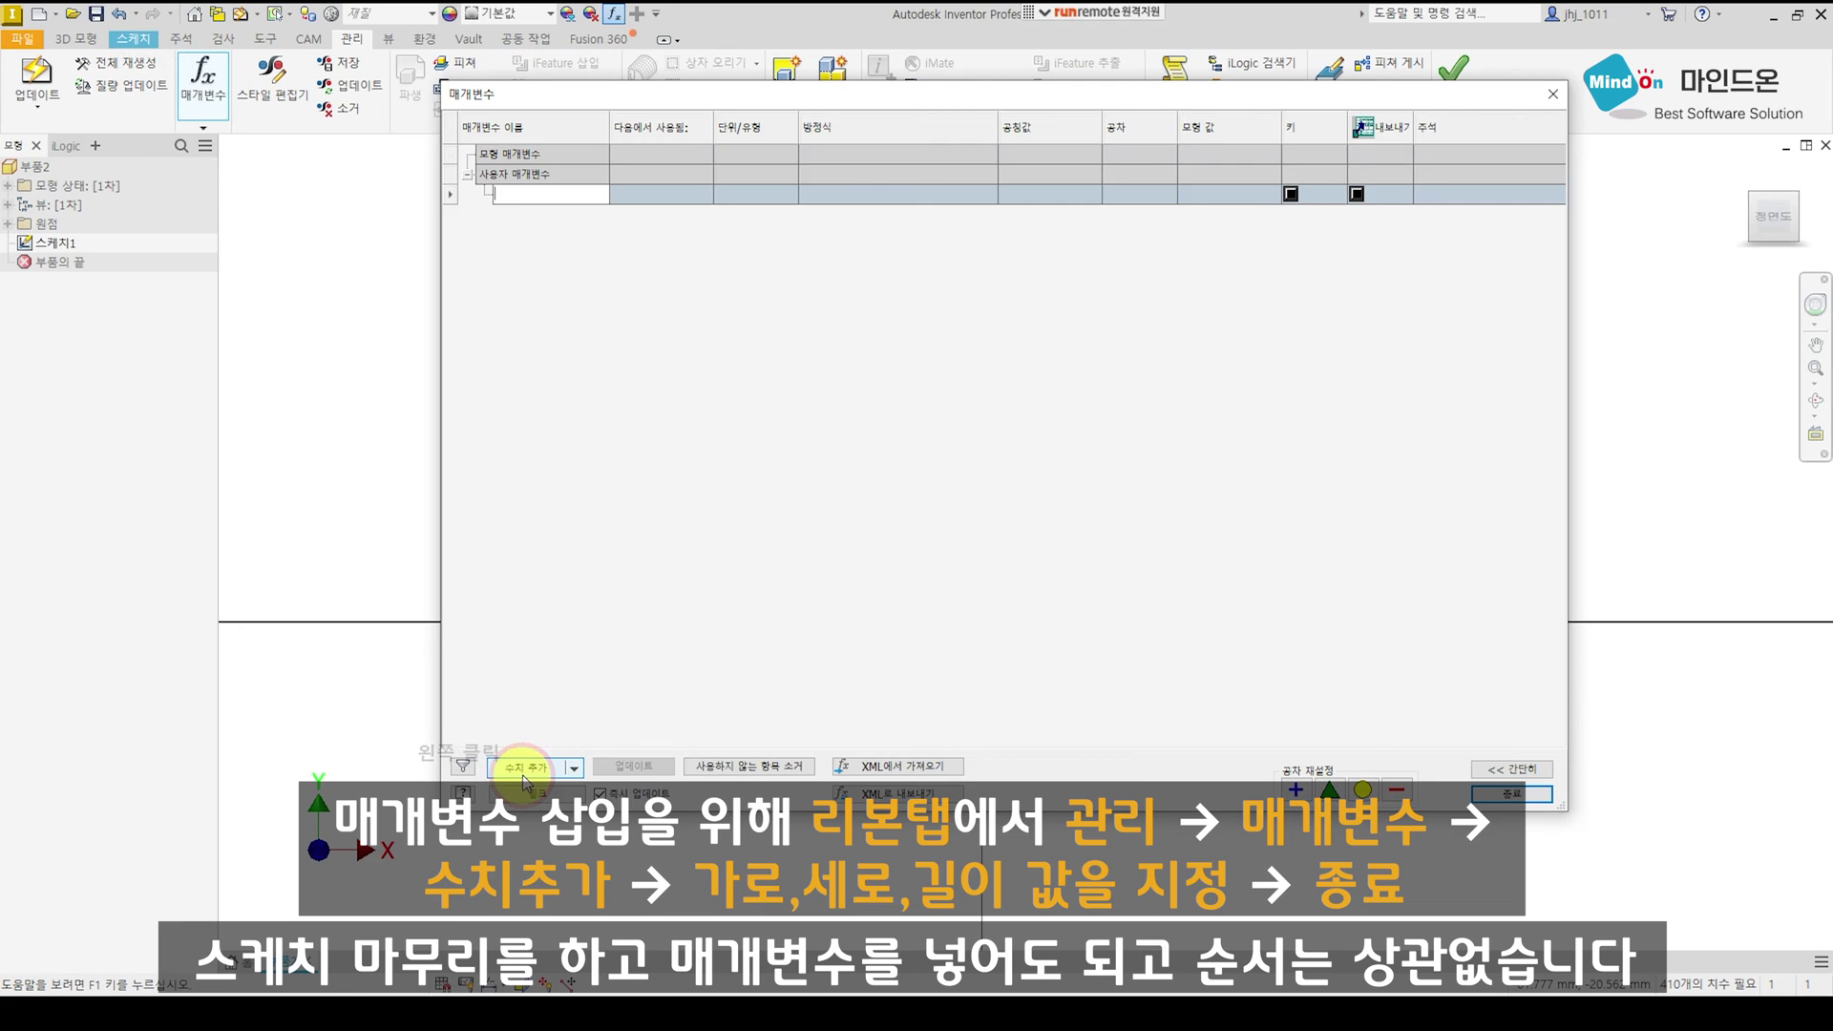
type("가로")
key("Return")
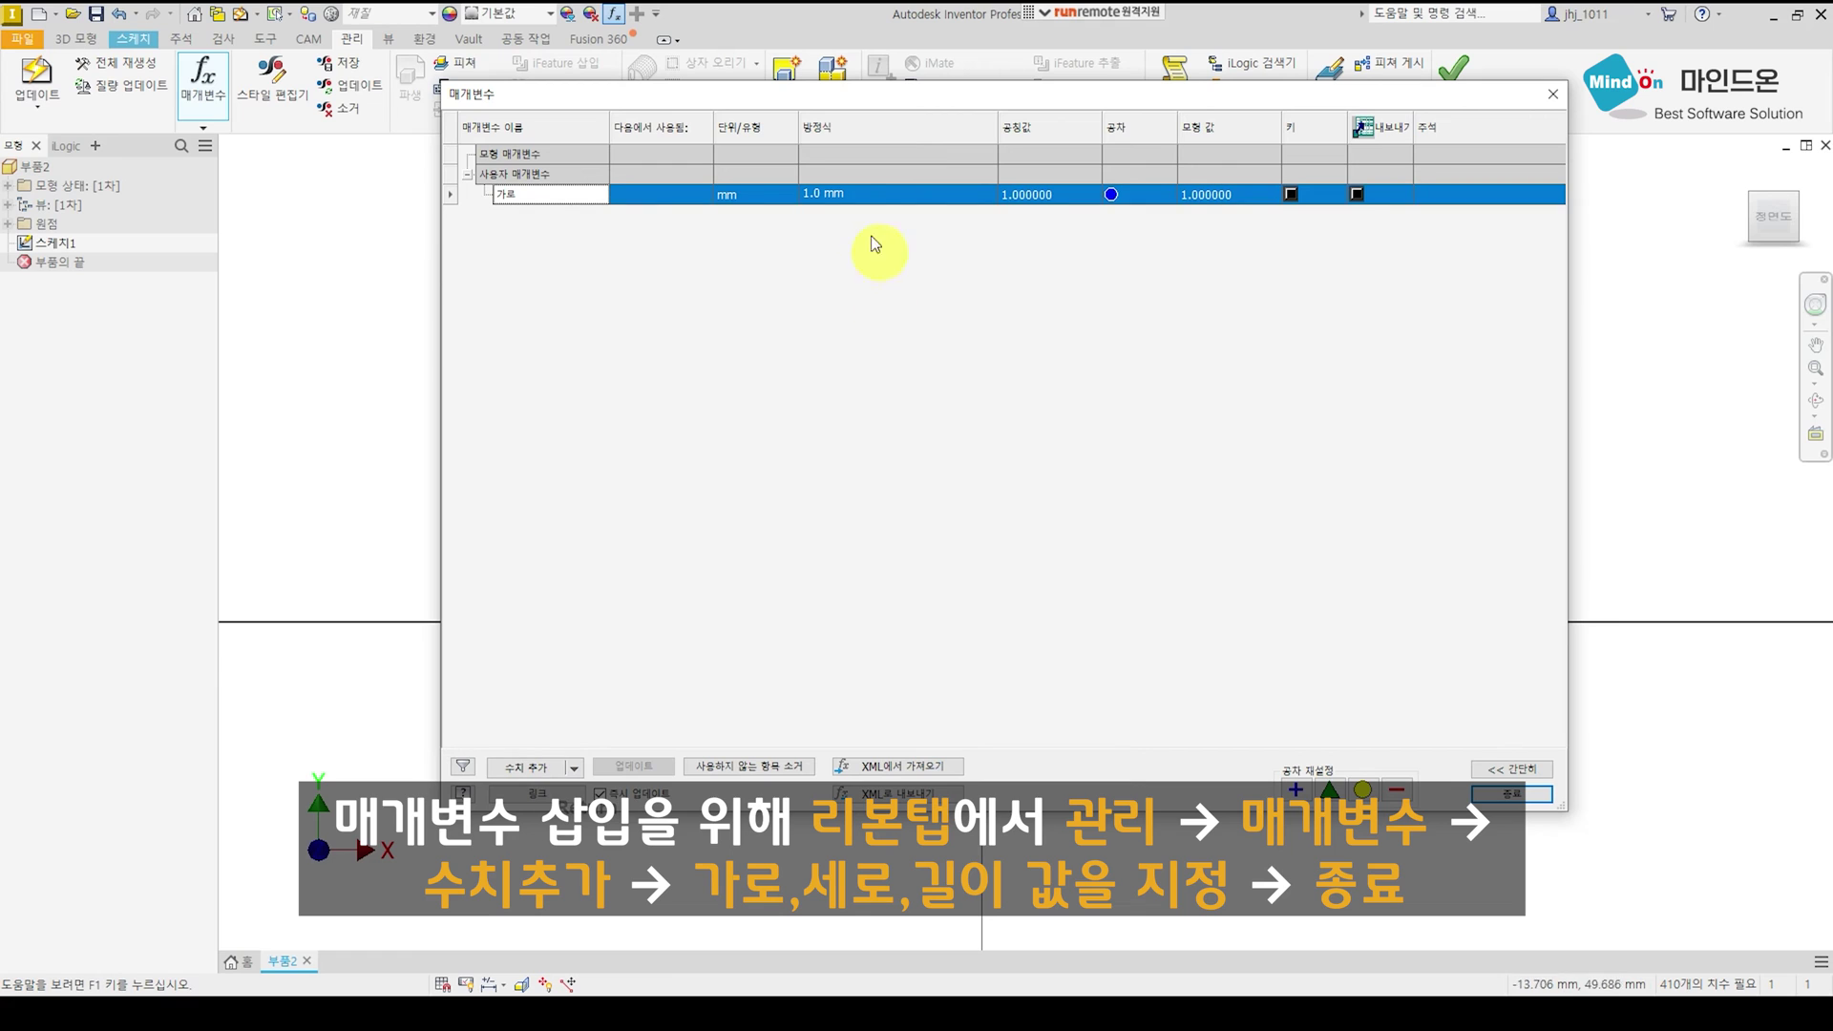
left_click(835, 198)
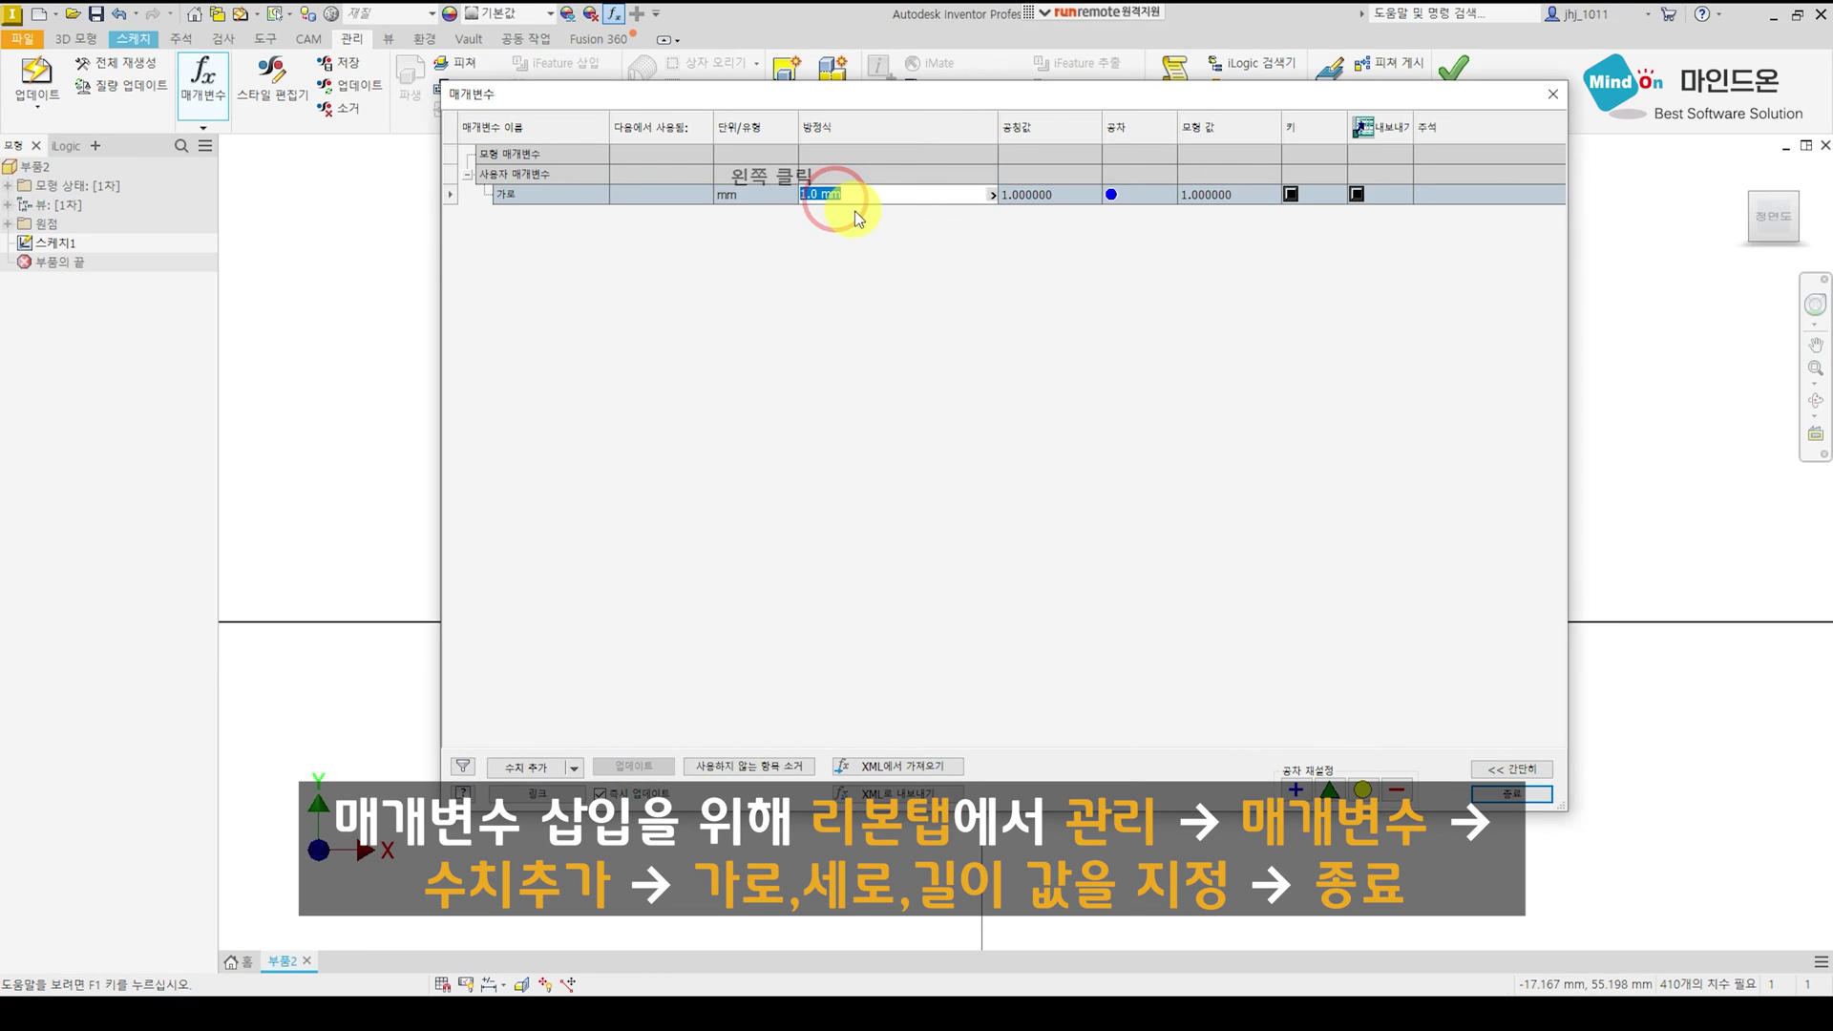
type("30")
key("Return")
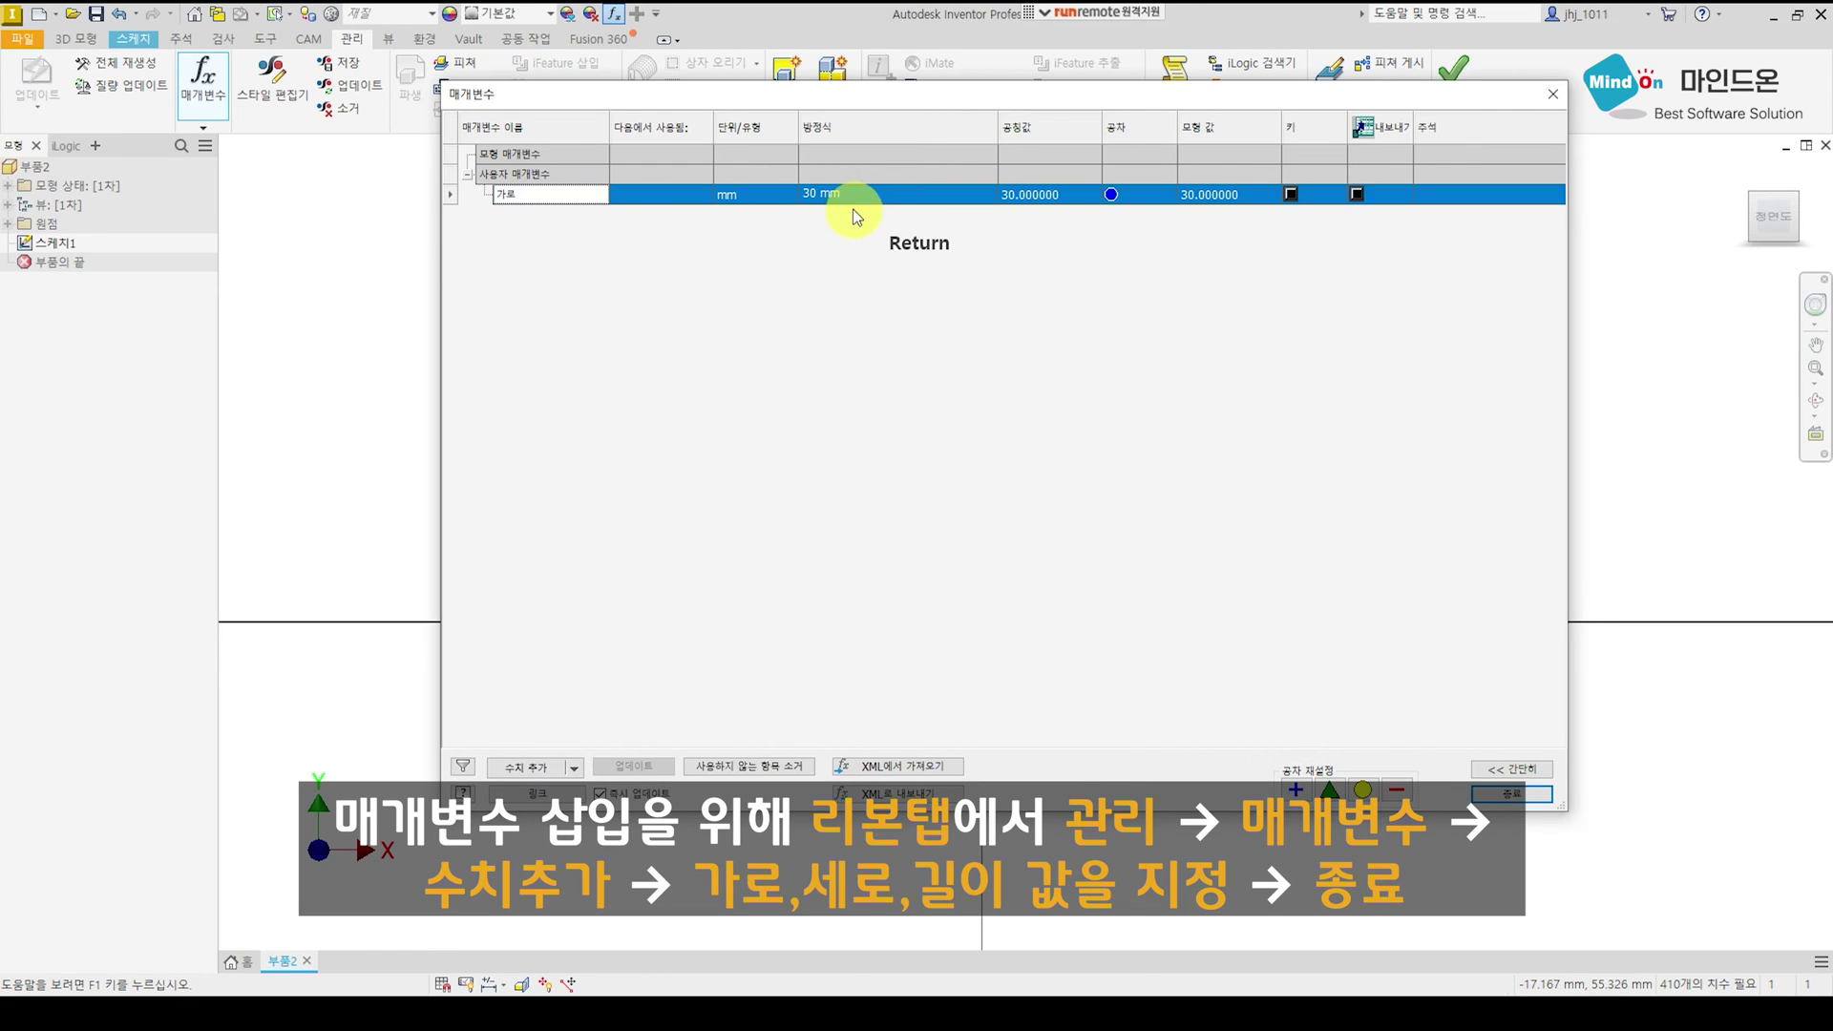
Add a second numeric user parameter named 세로 and set its equation to 30 mm.
left_click(521, 767)
left_click(532, 277)
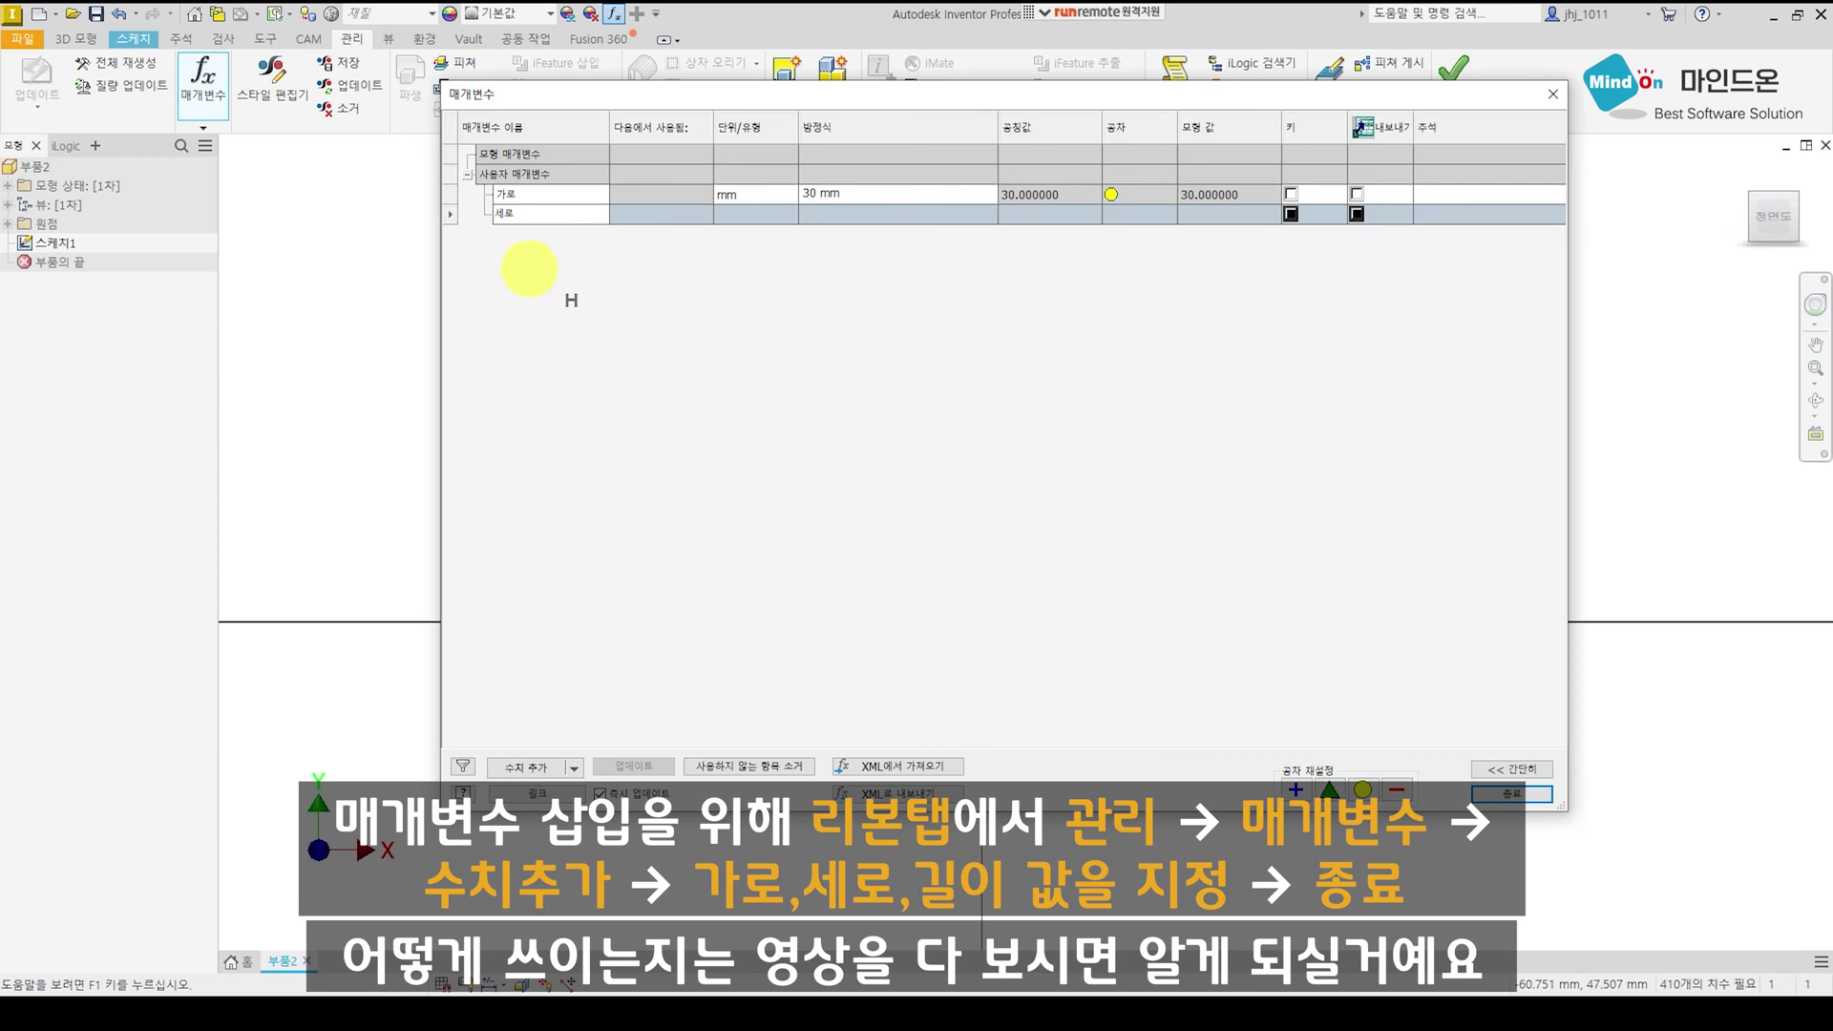
left_click(849, 218)
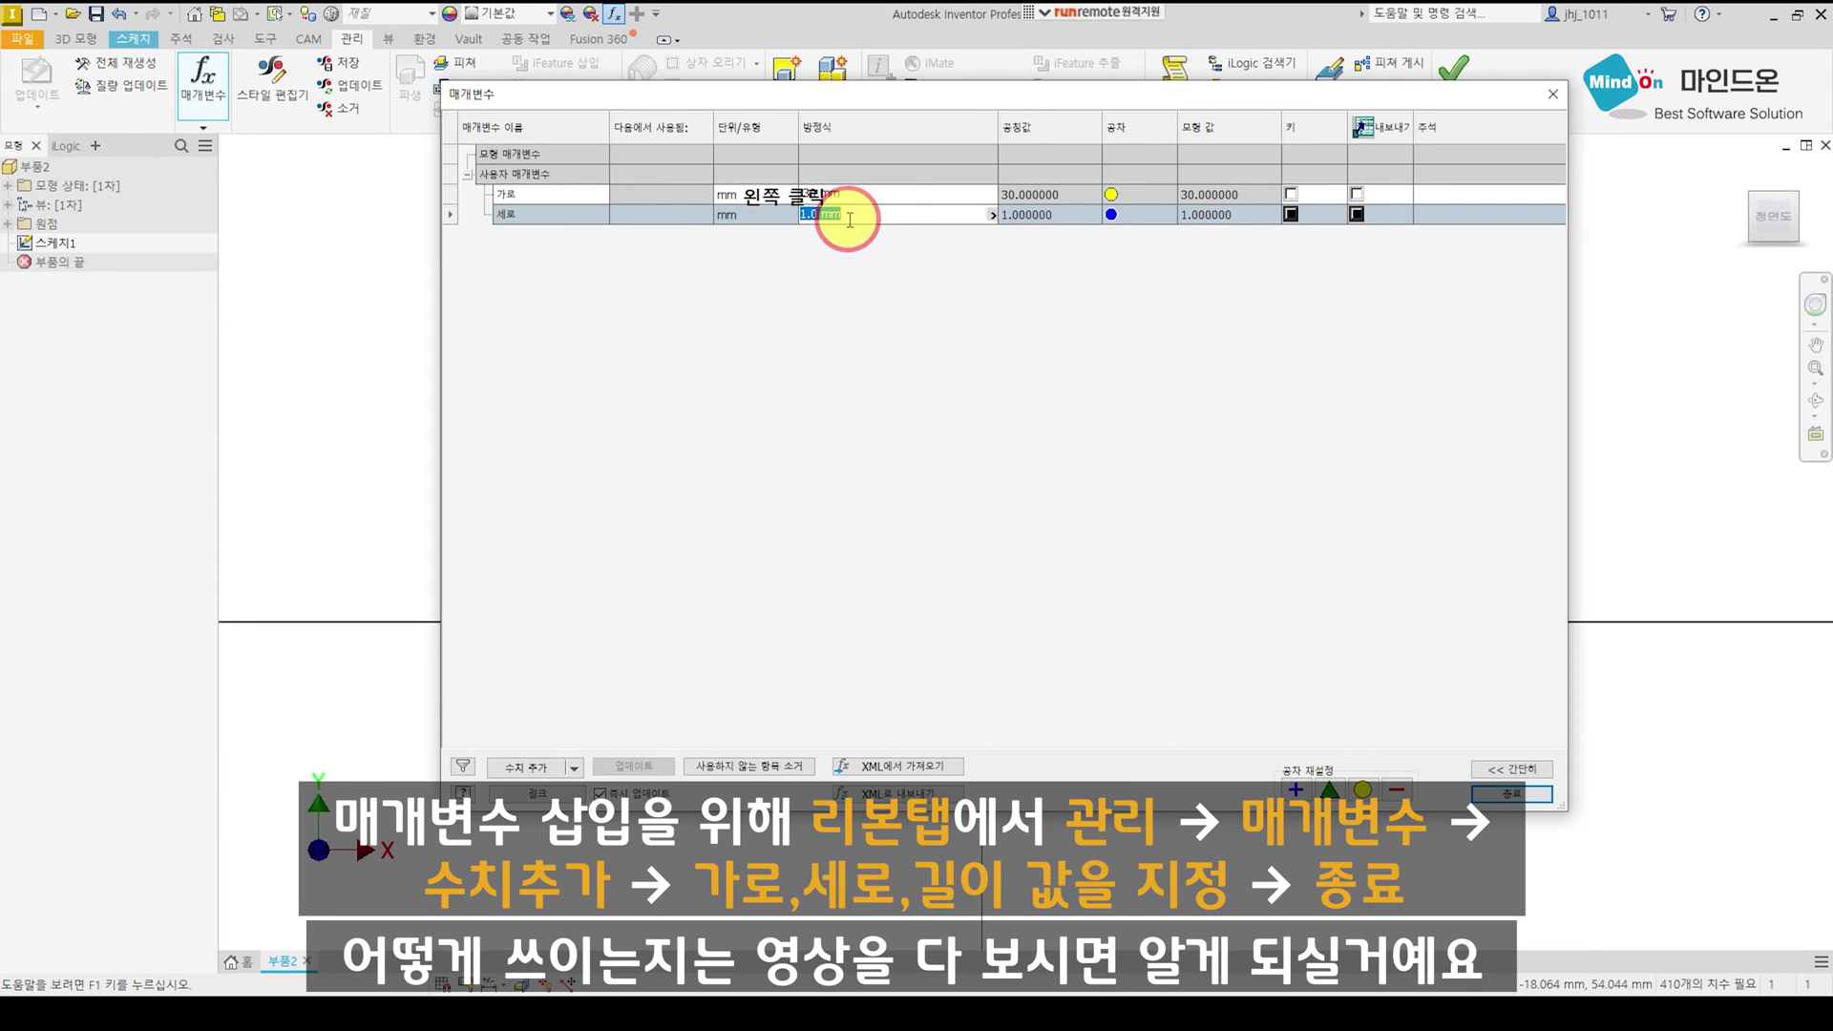
type("30")
key("Return")
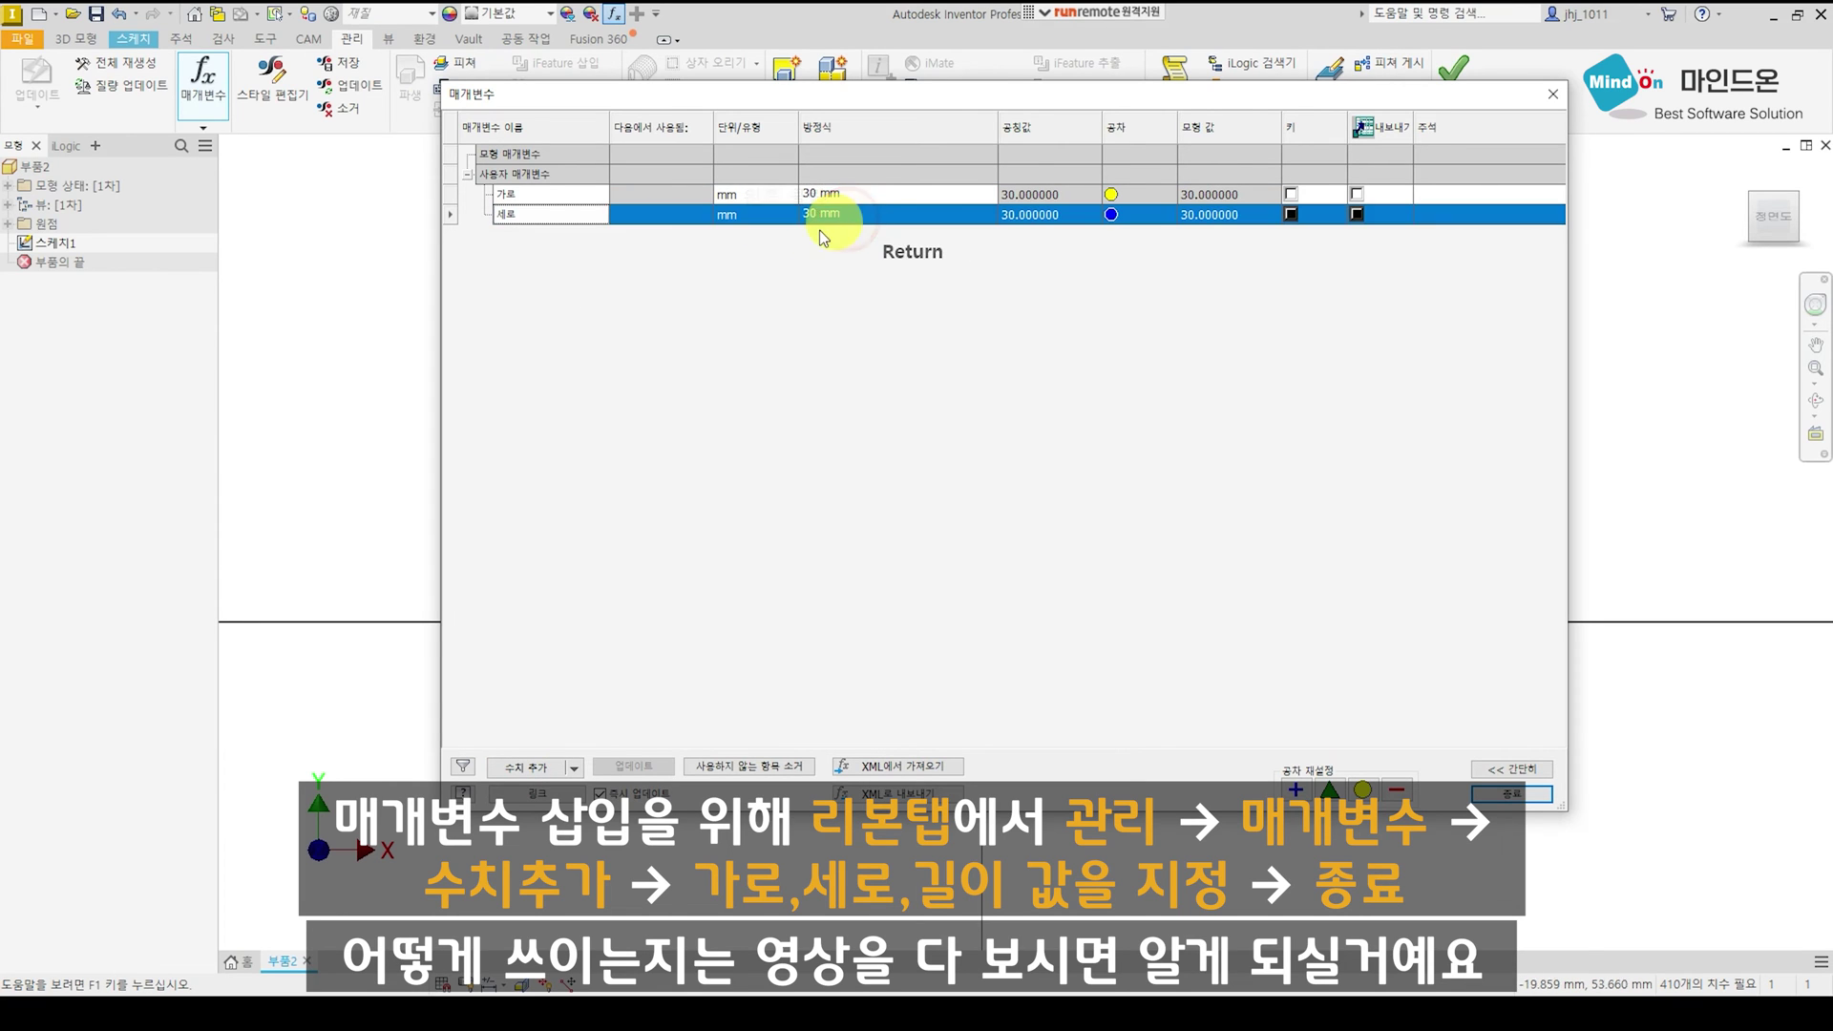
Add a third numeric user parameter named 길이, set its equation to 1000 mm, and close the parameter list.
left_click(537, 770)
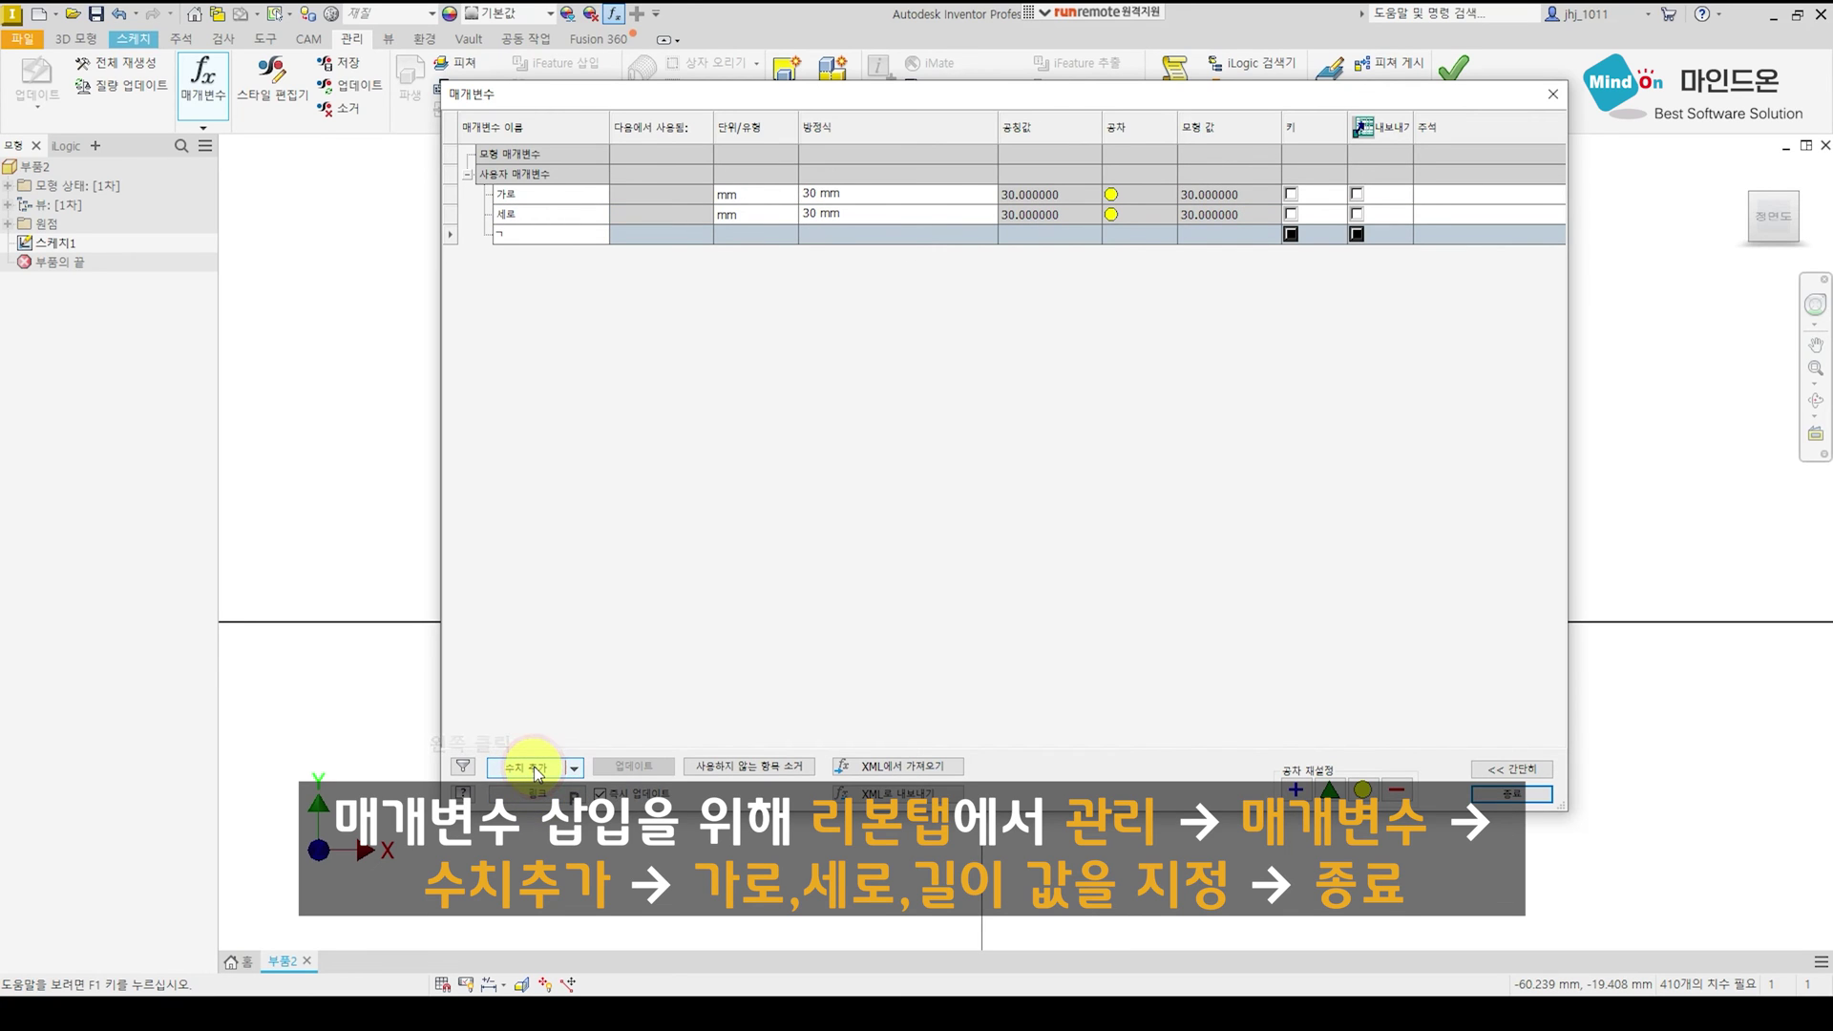
type("길이")
key("Return")
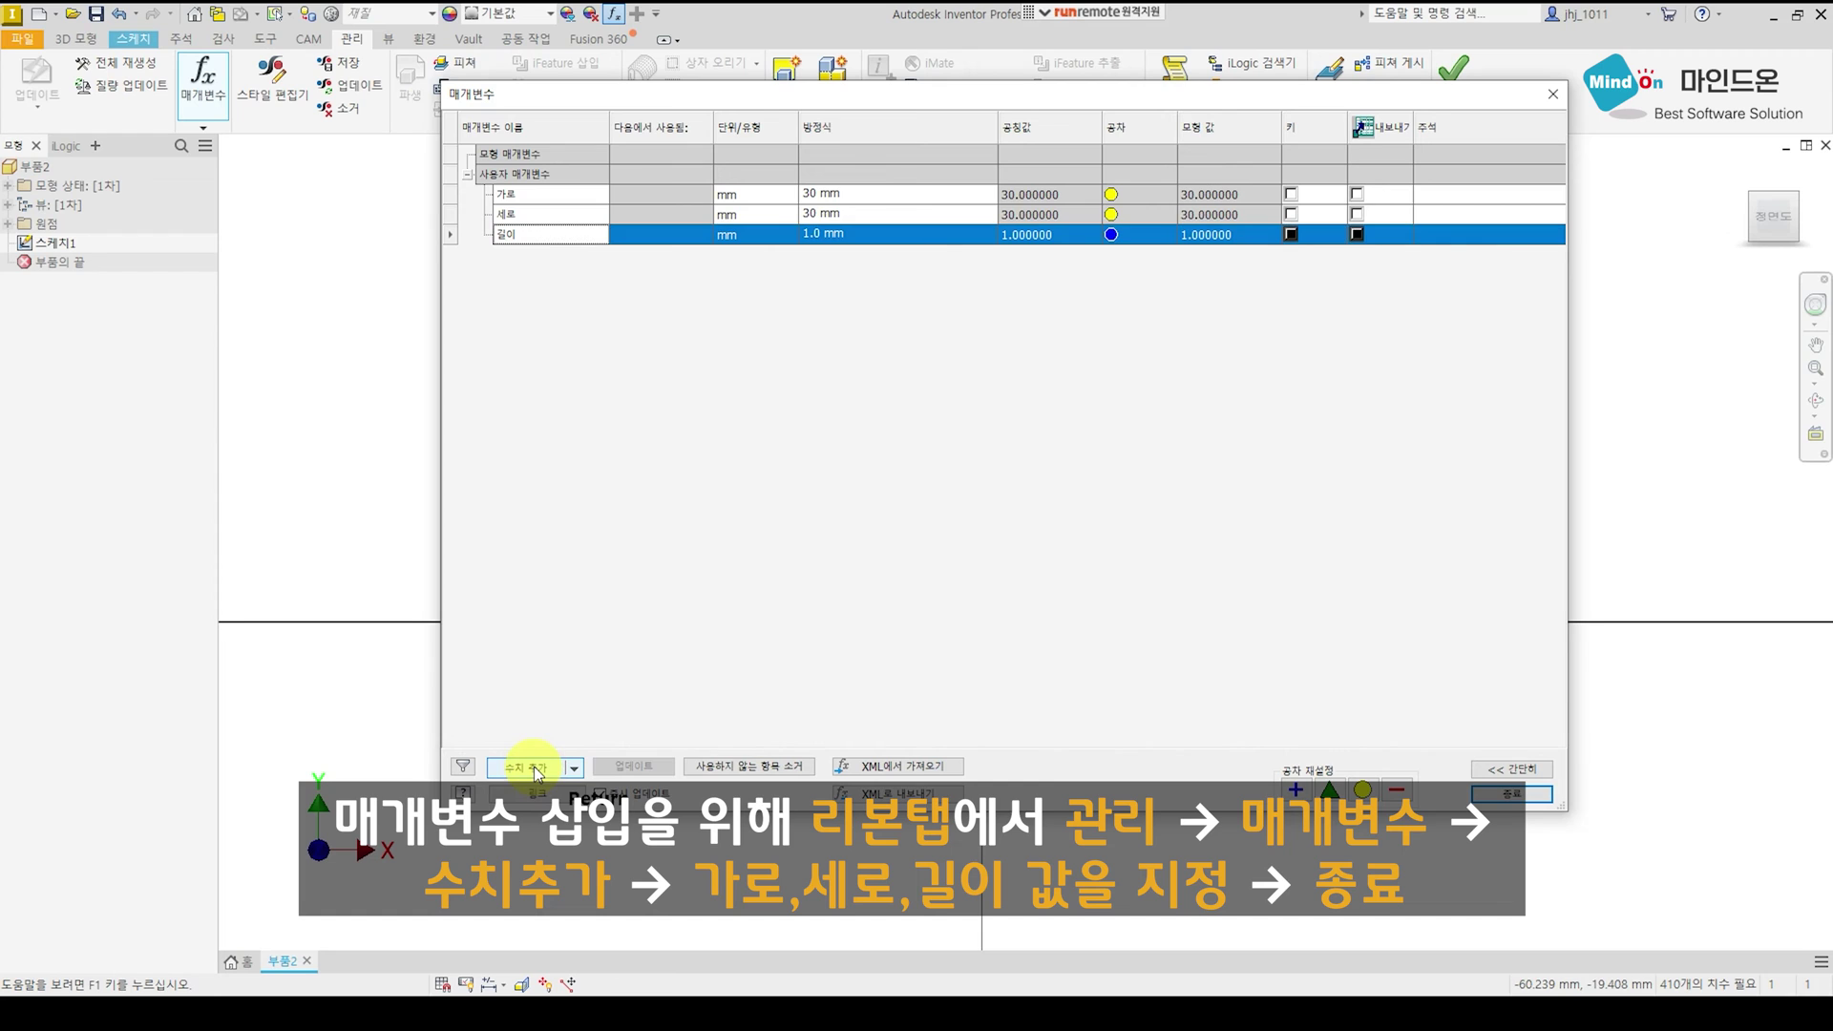
left_click(830, 233)
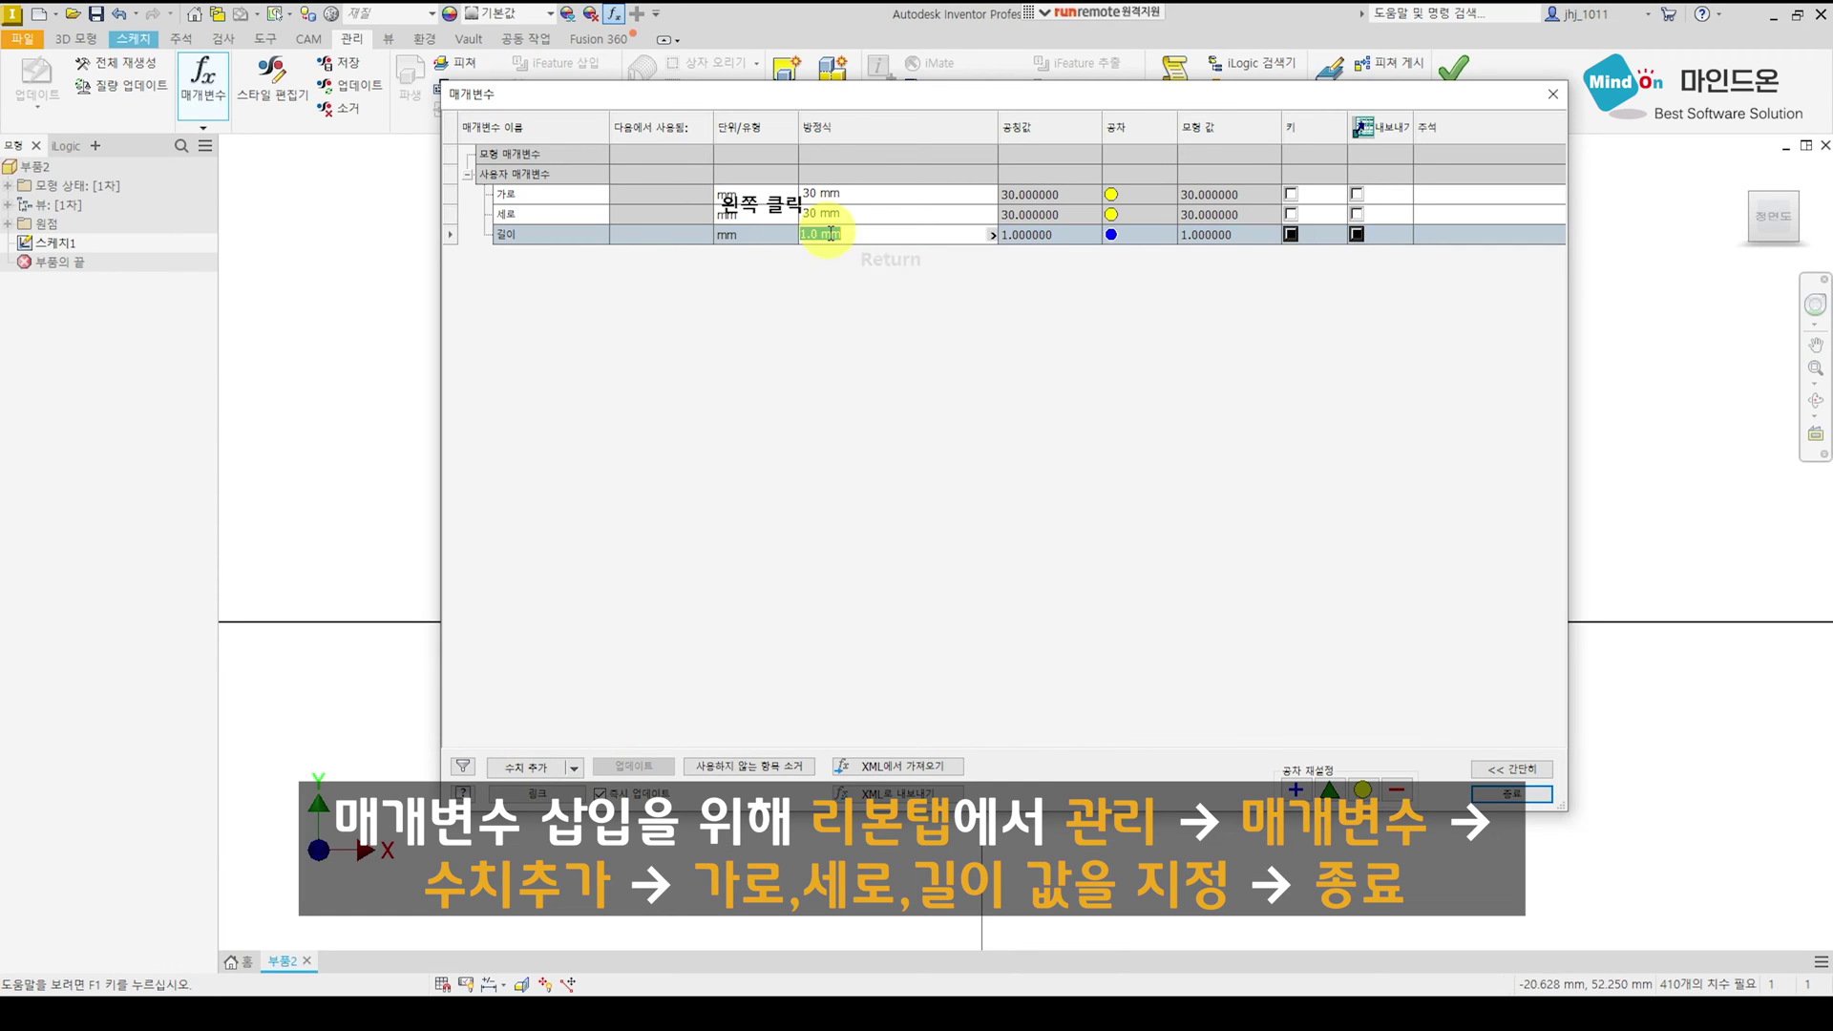
type("1000")
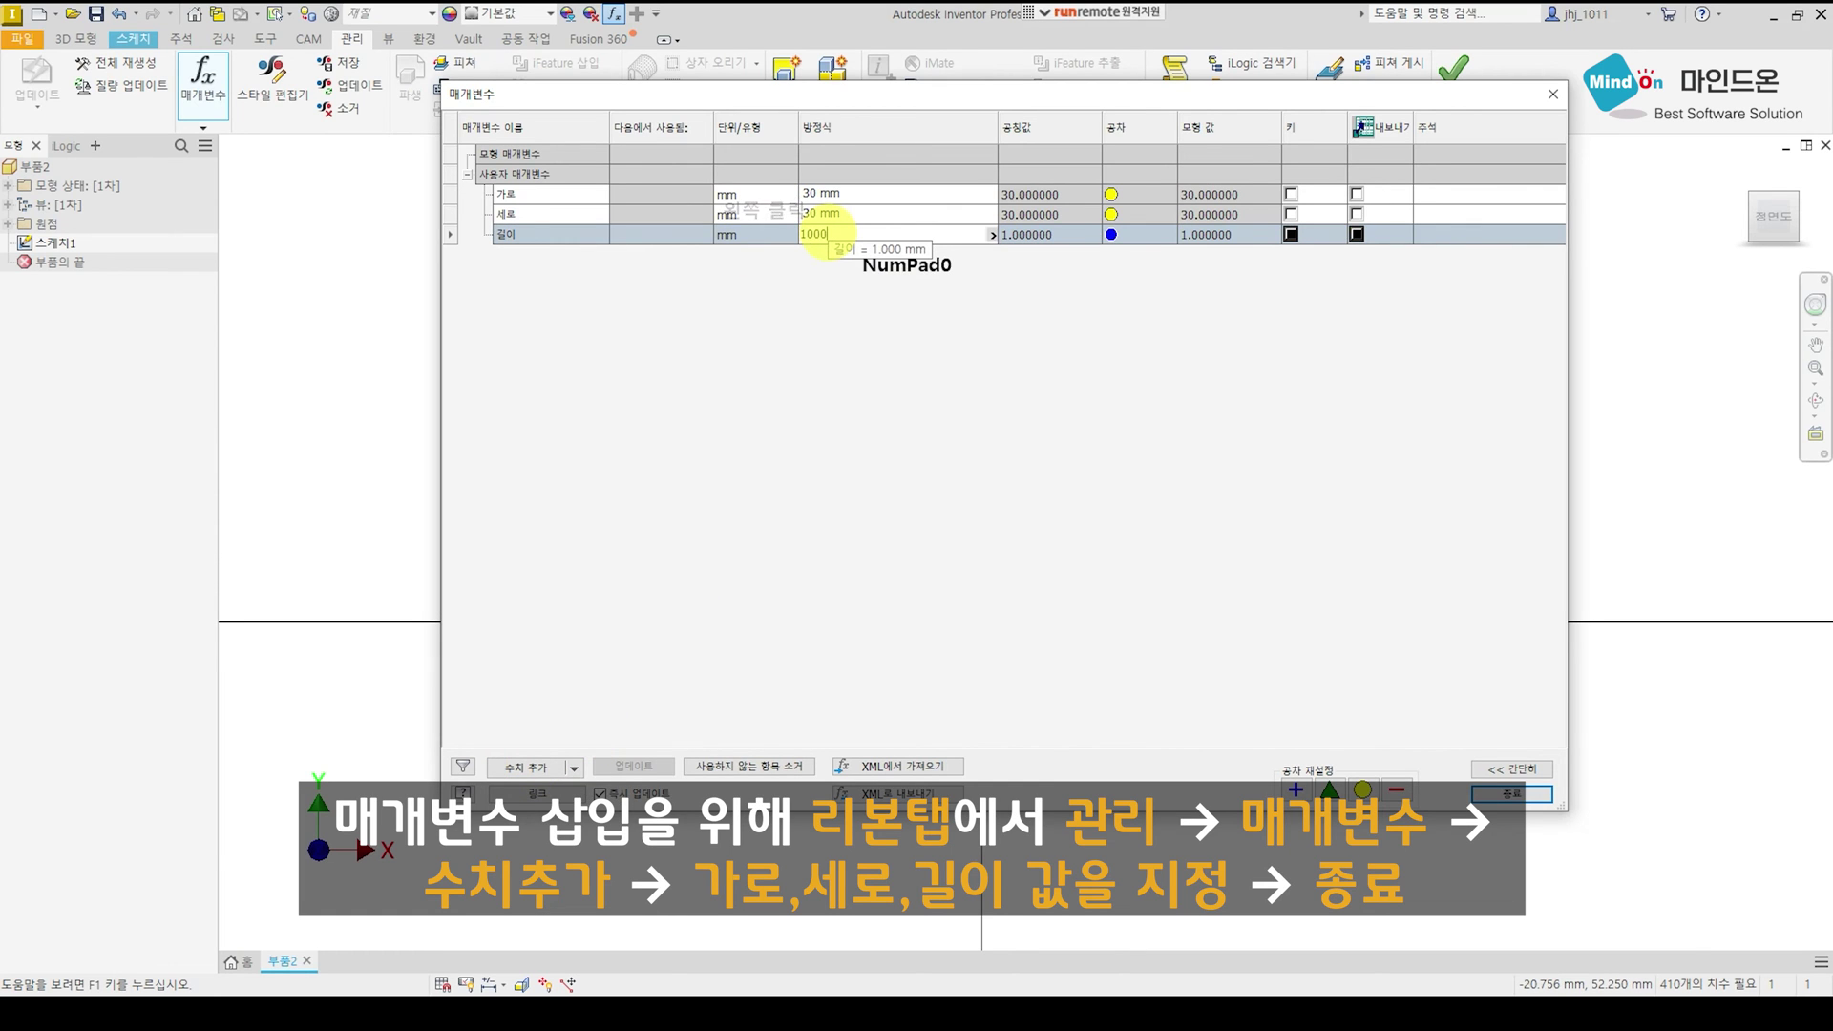
key("Return")
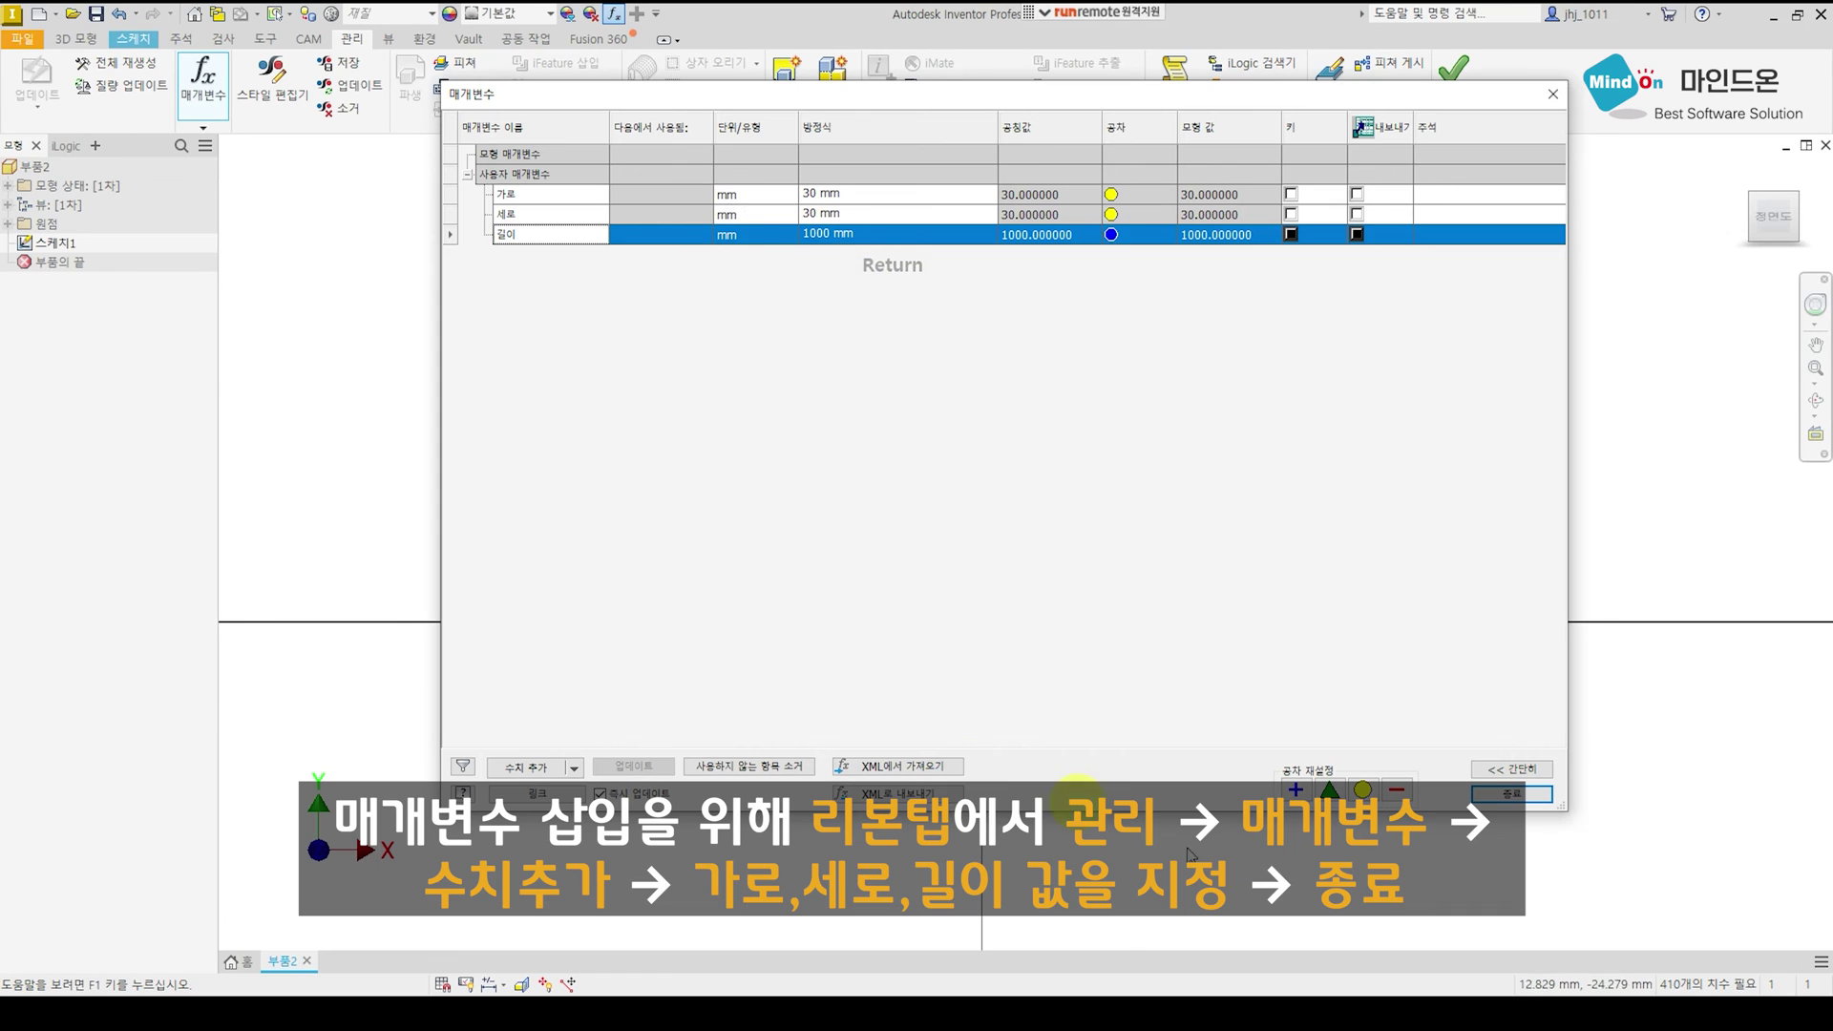
left_click(1512, 796)
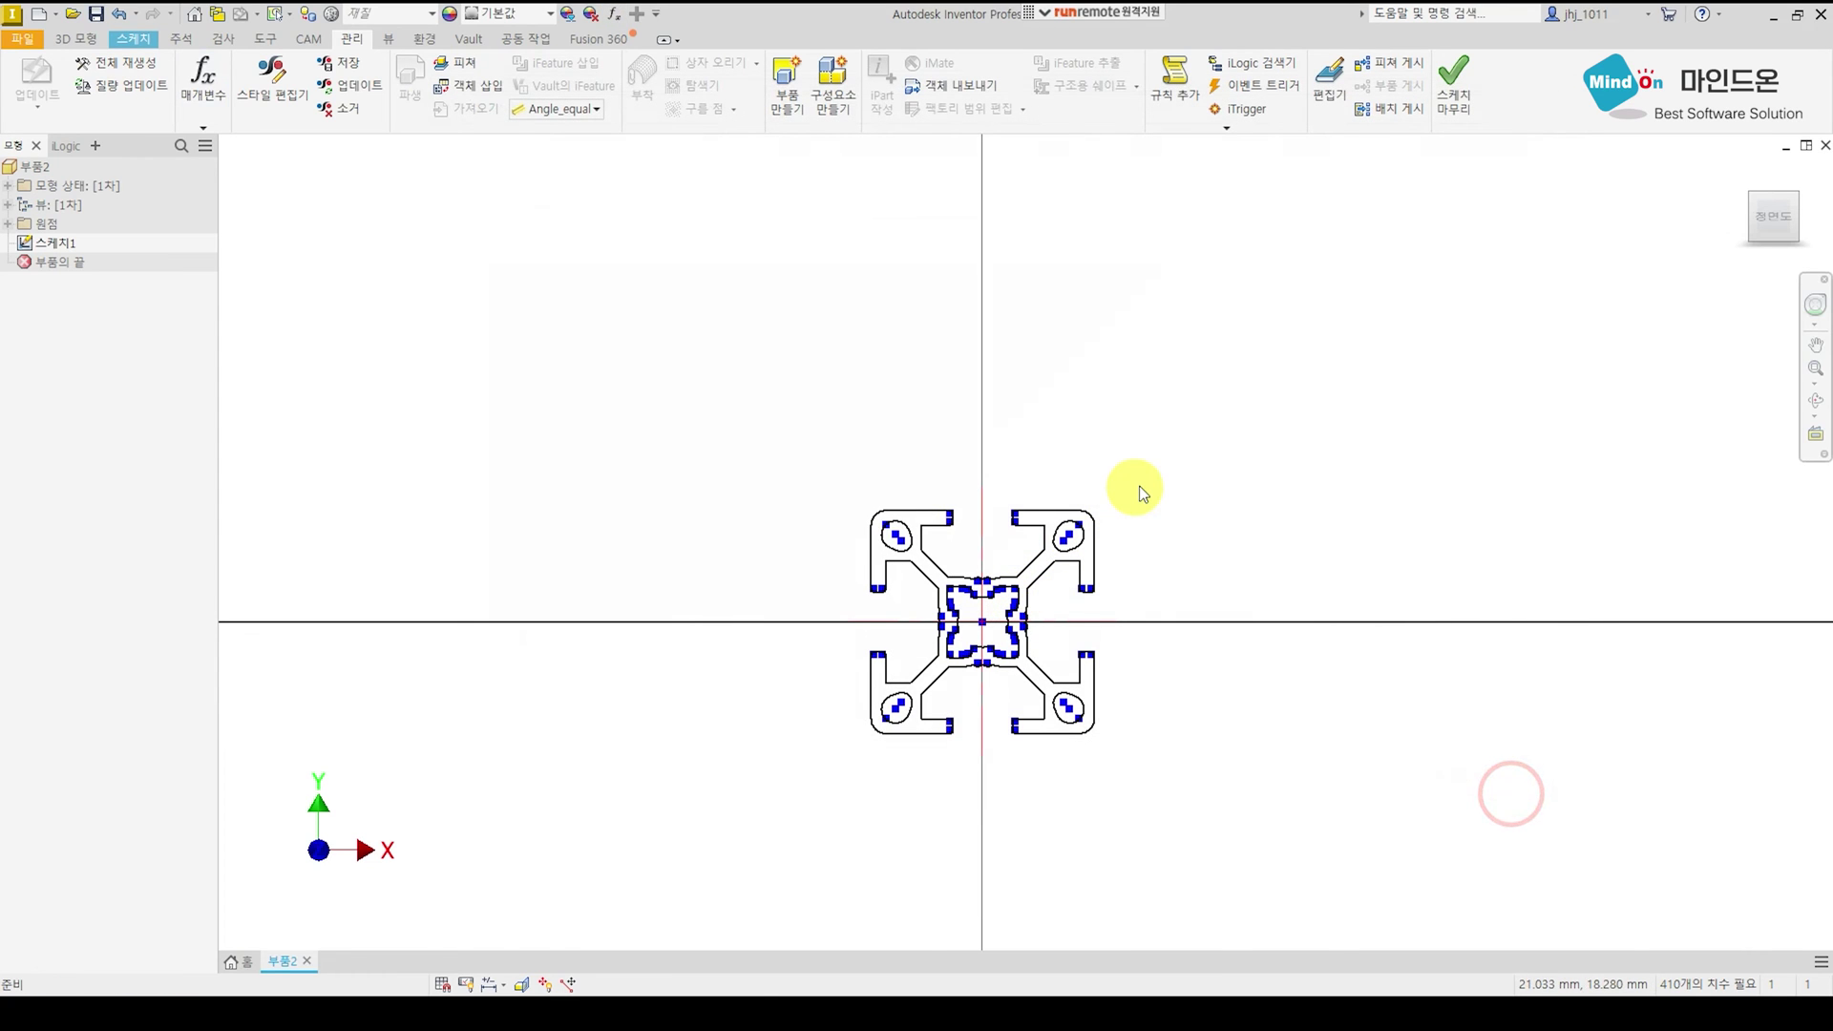
Dimension the profile's overall width between its two outer vertical edges and link the value to the 가로 parameter.
key("d")
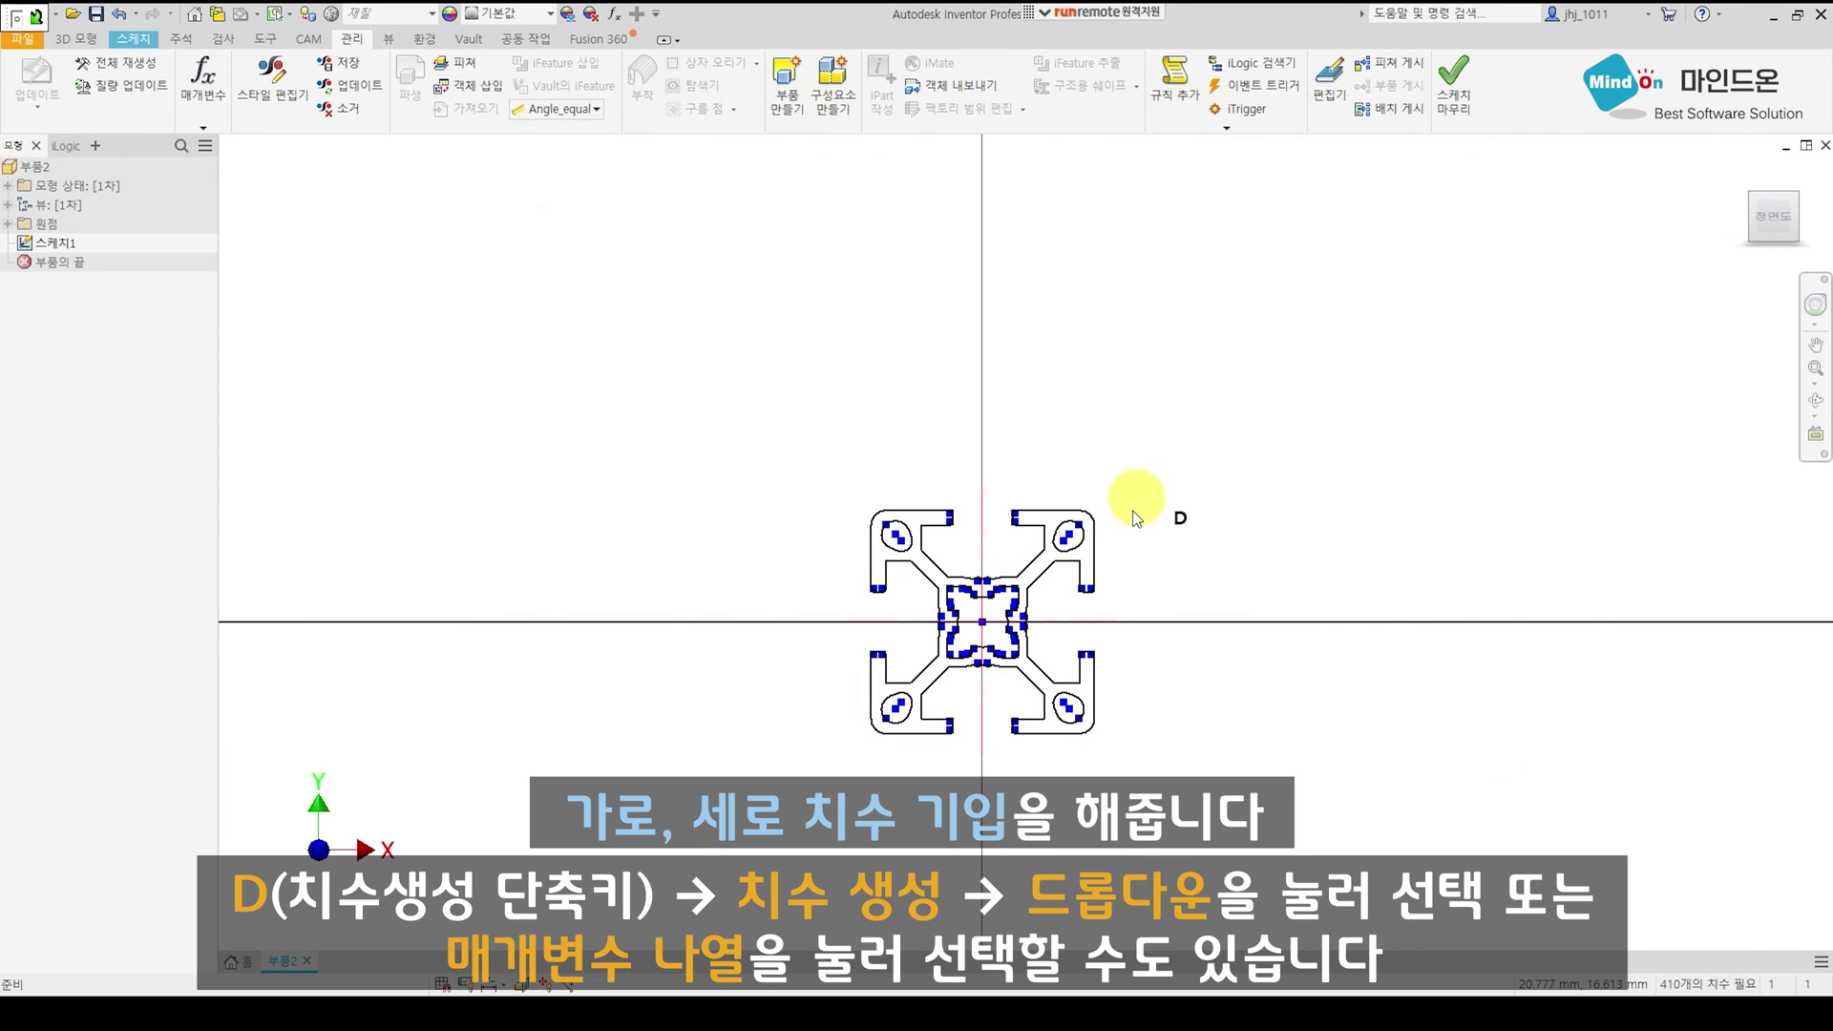
left_click(1094, 554)
key("Hangul")
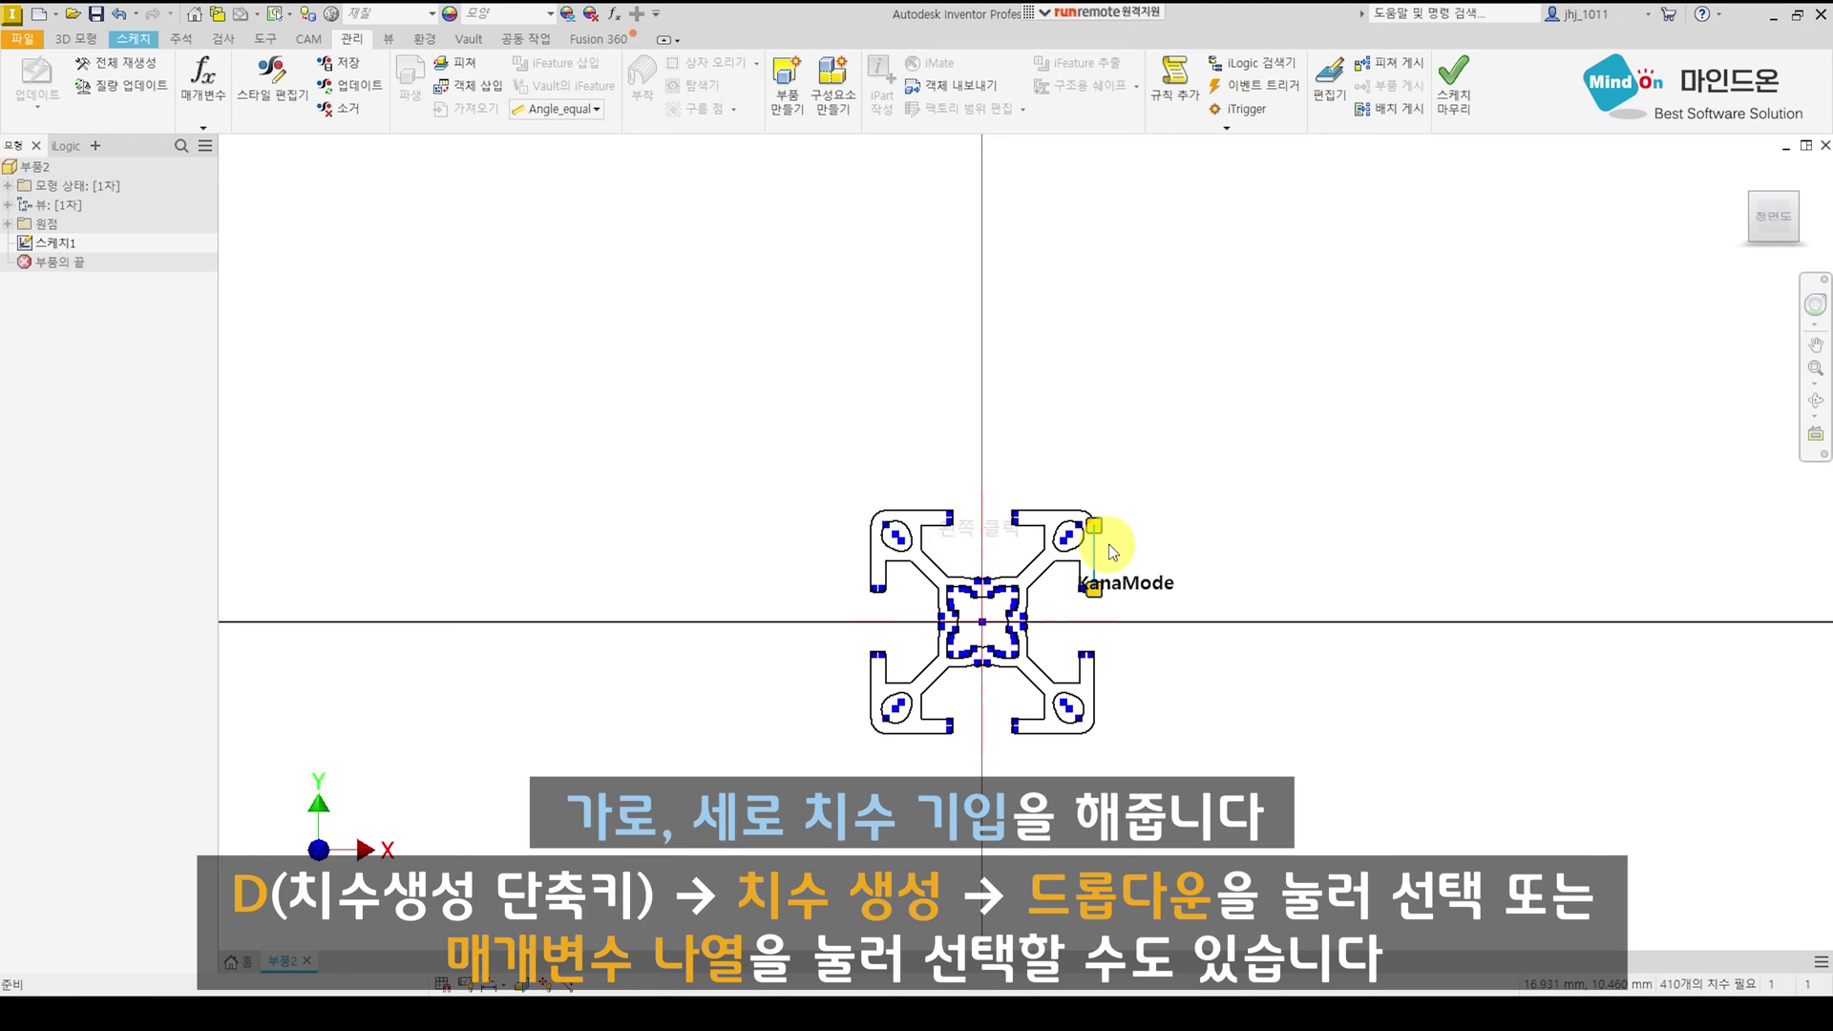
key("d")
left_click(1097, 552)
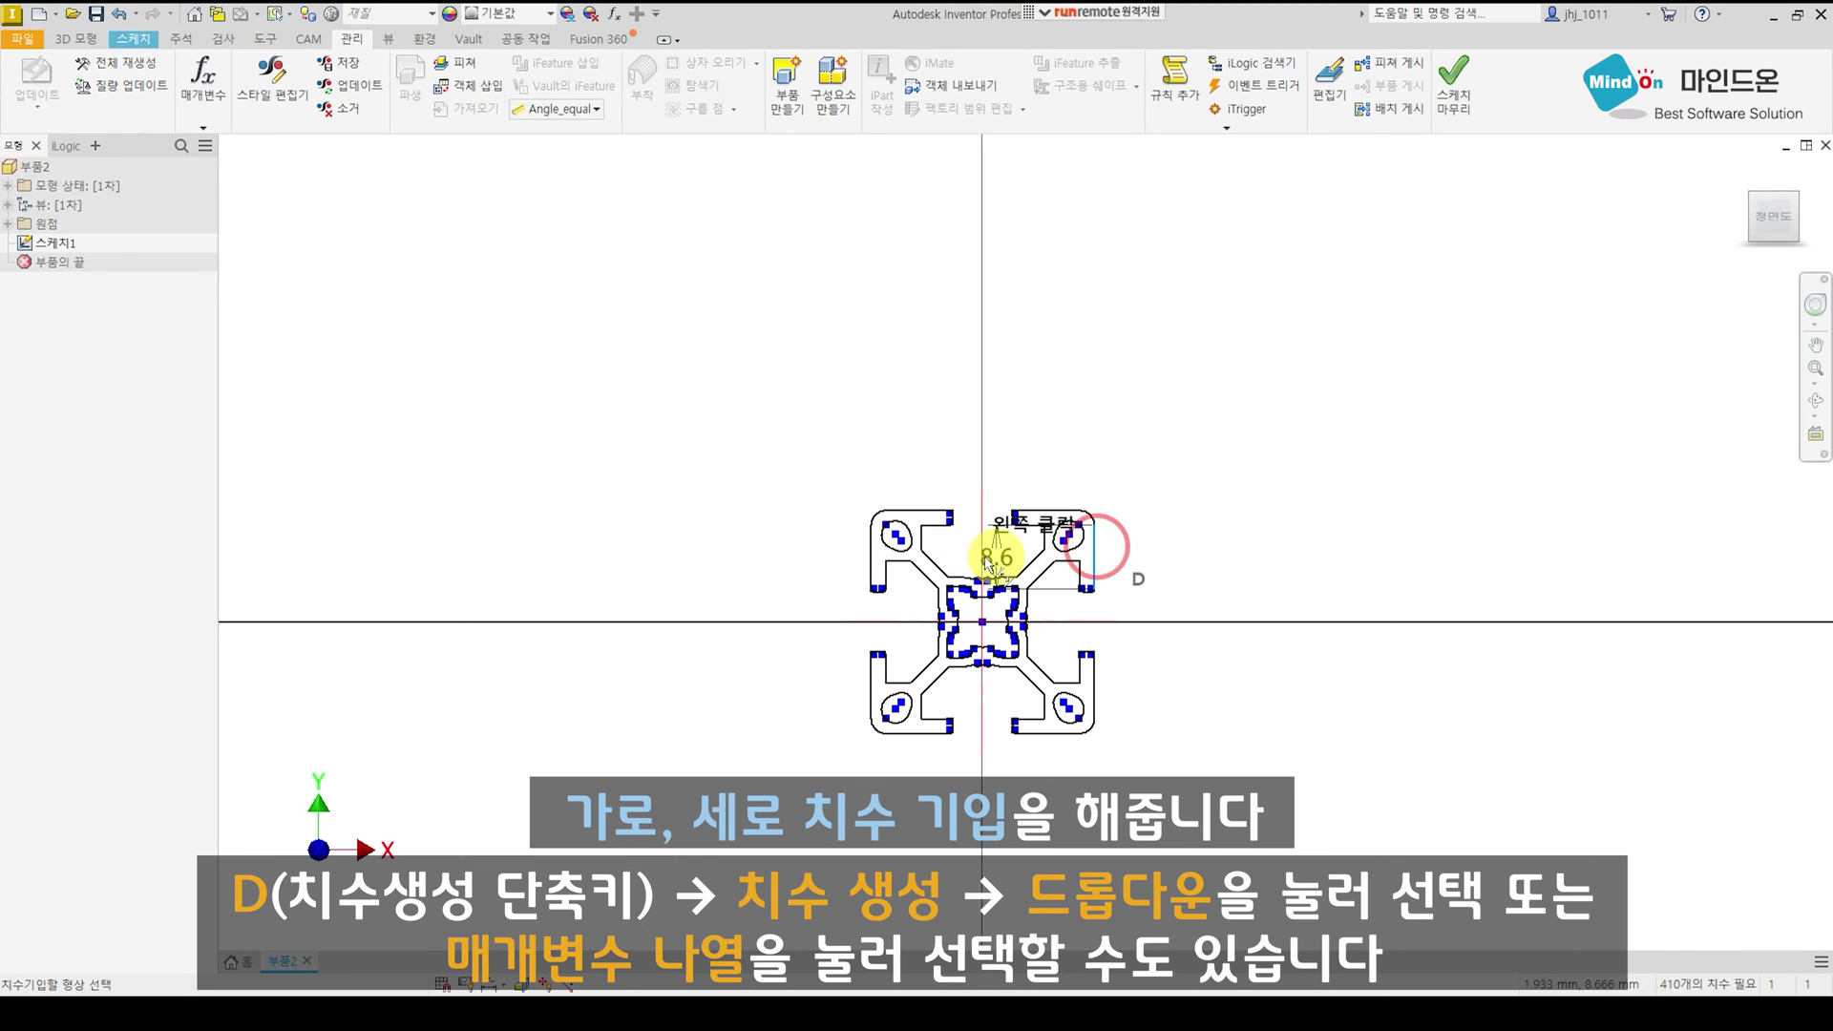
left_click(872, 554)
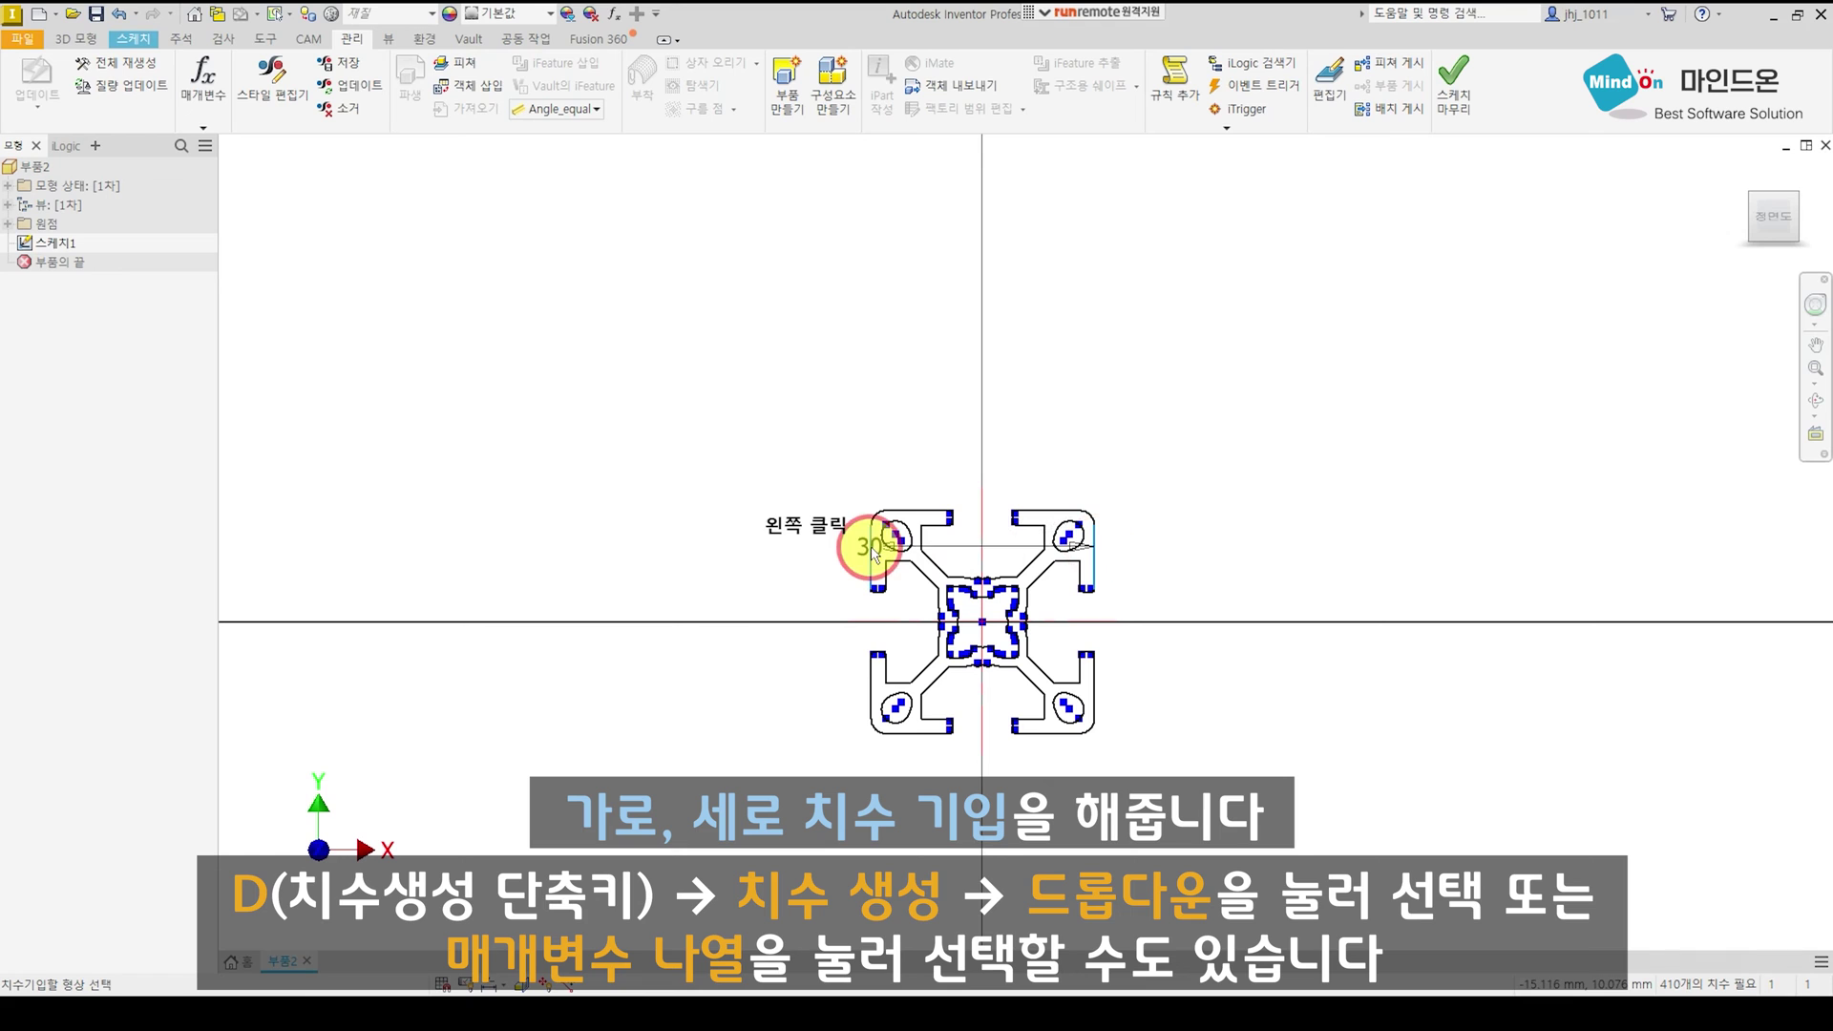
left_click(963, 477)
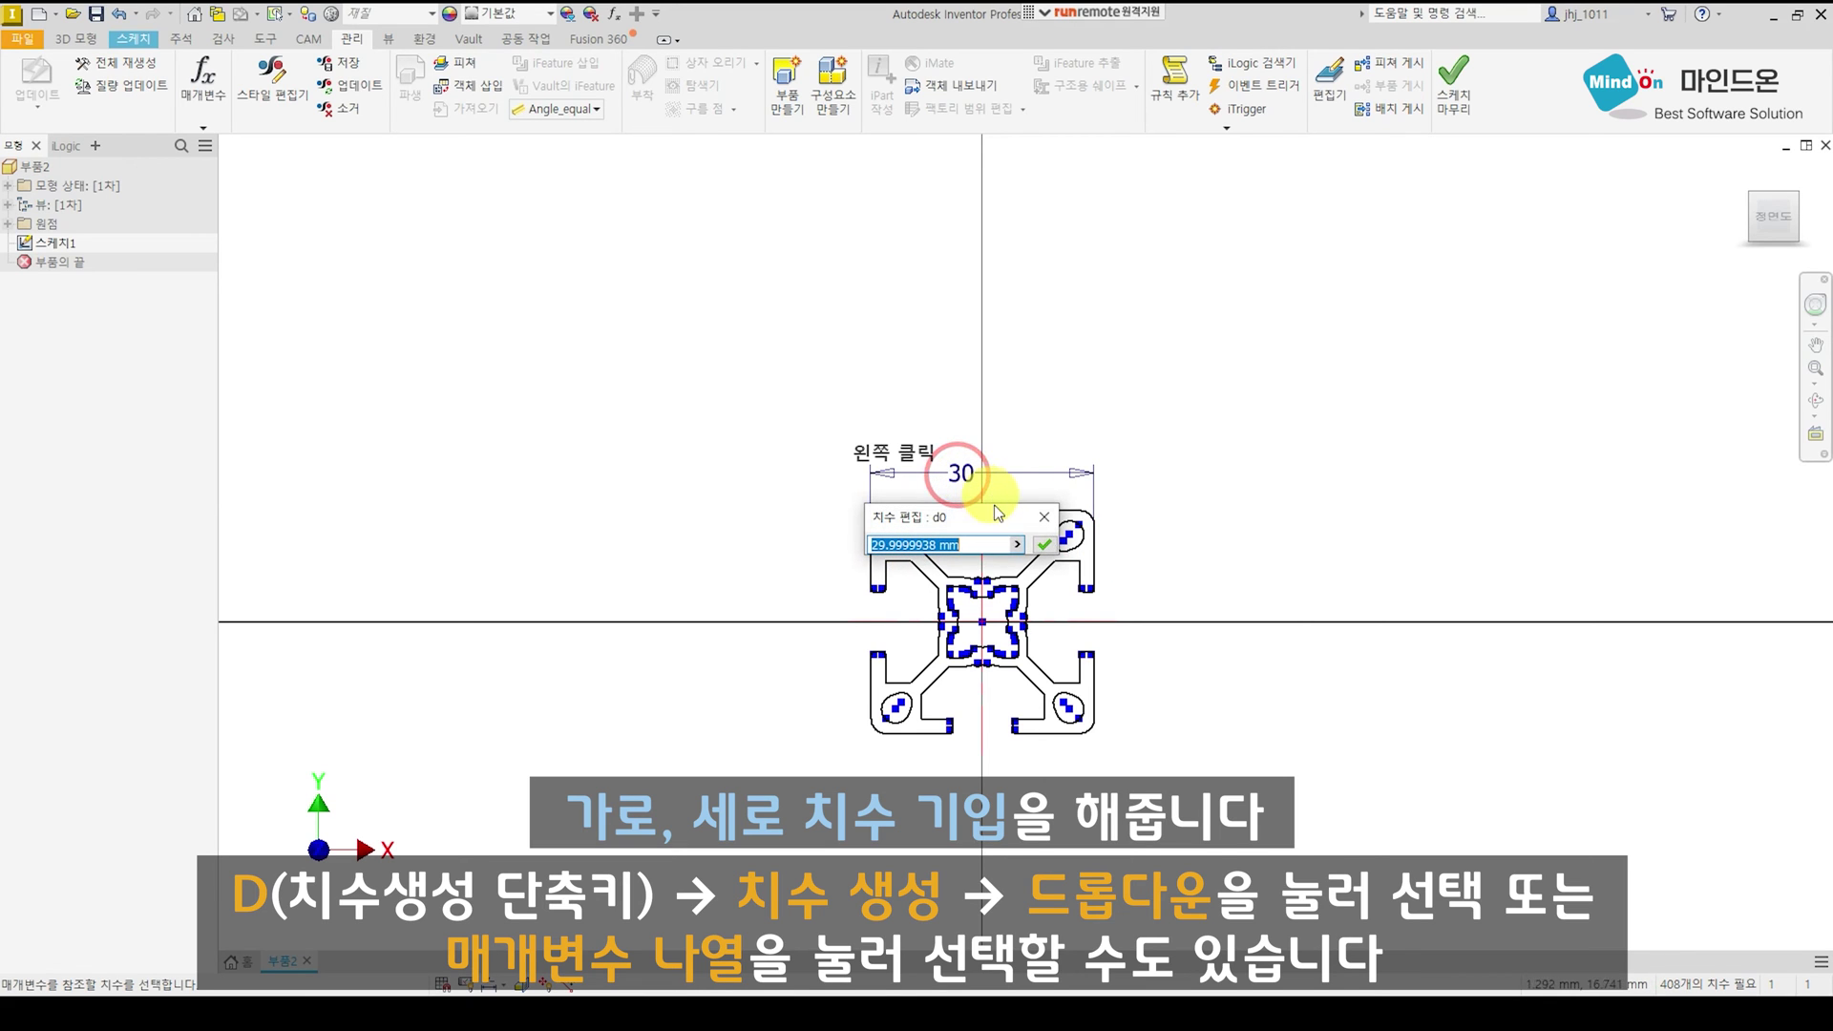
left_click(1017, 546)
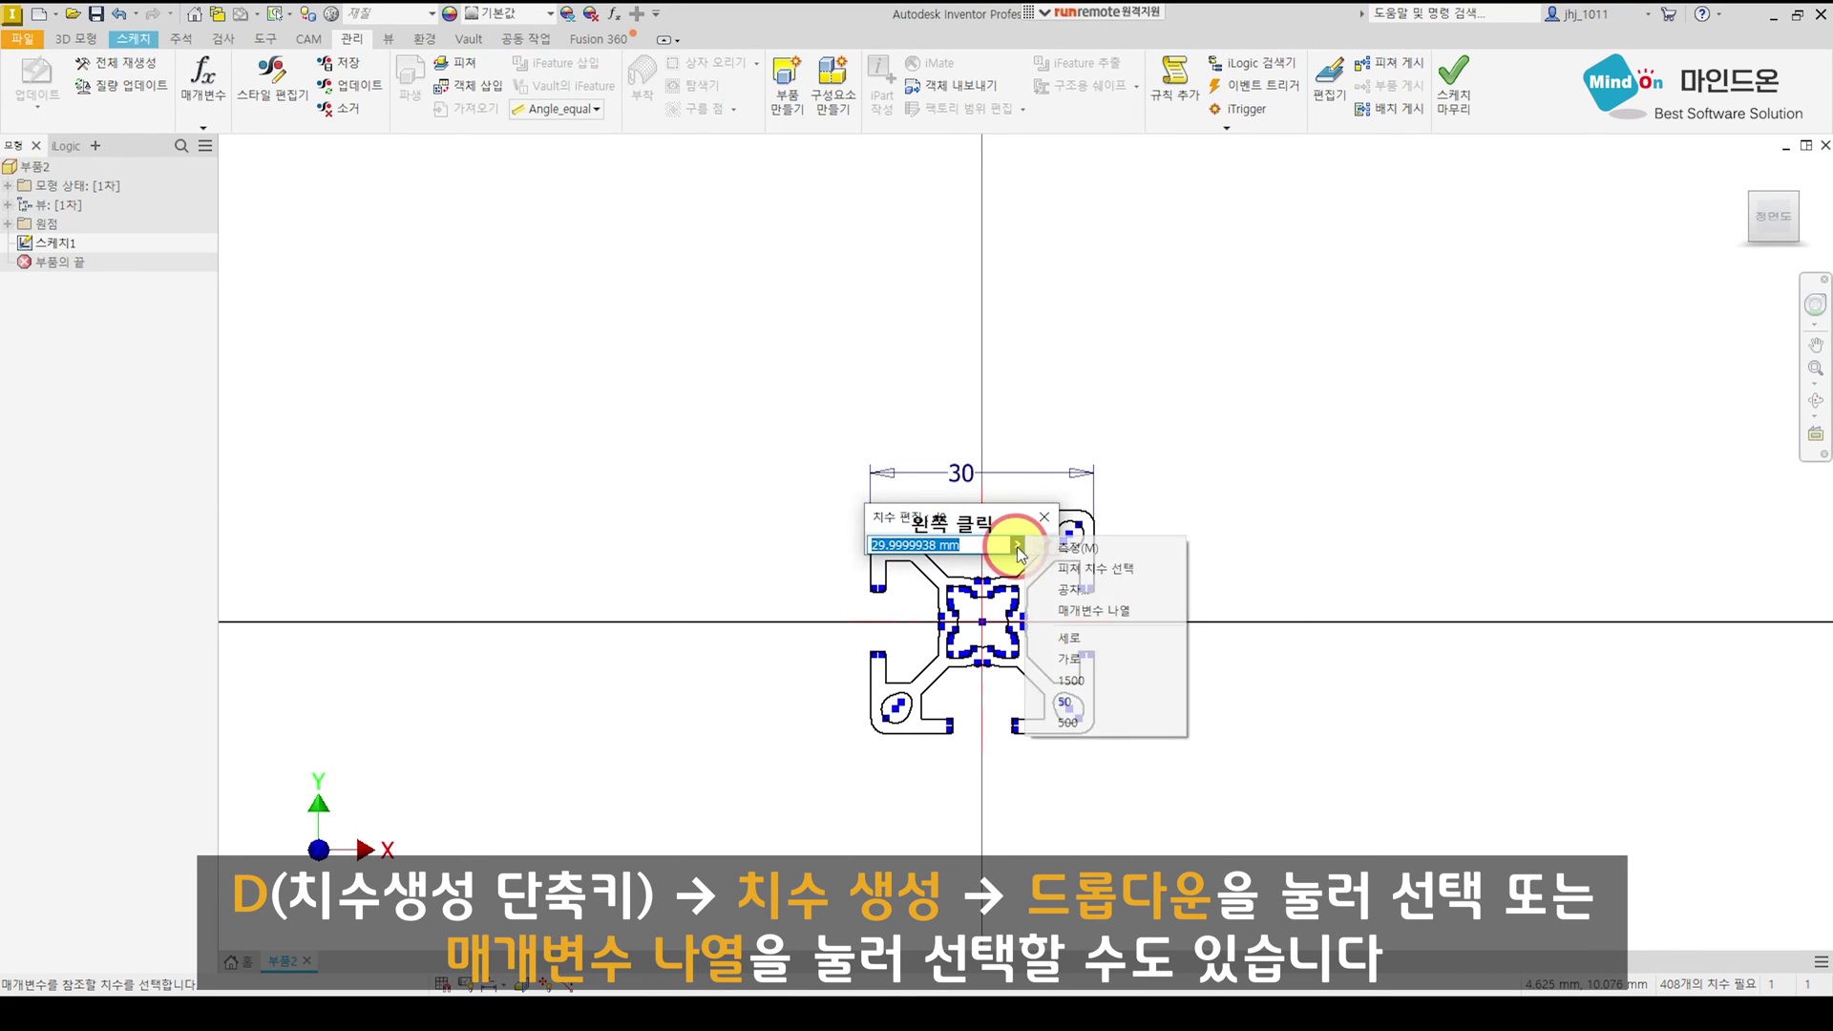
left_click(1084, 610)
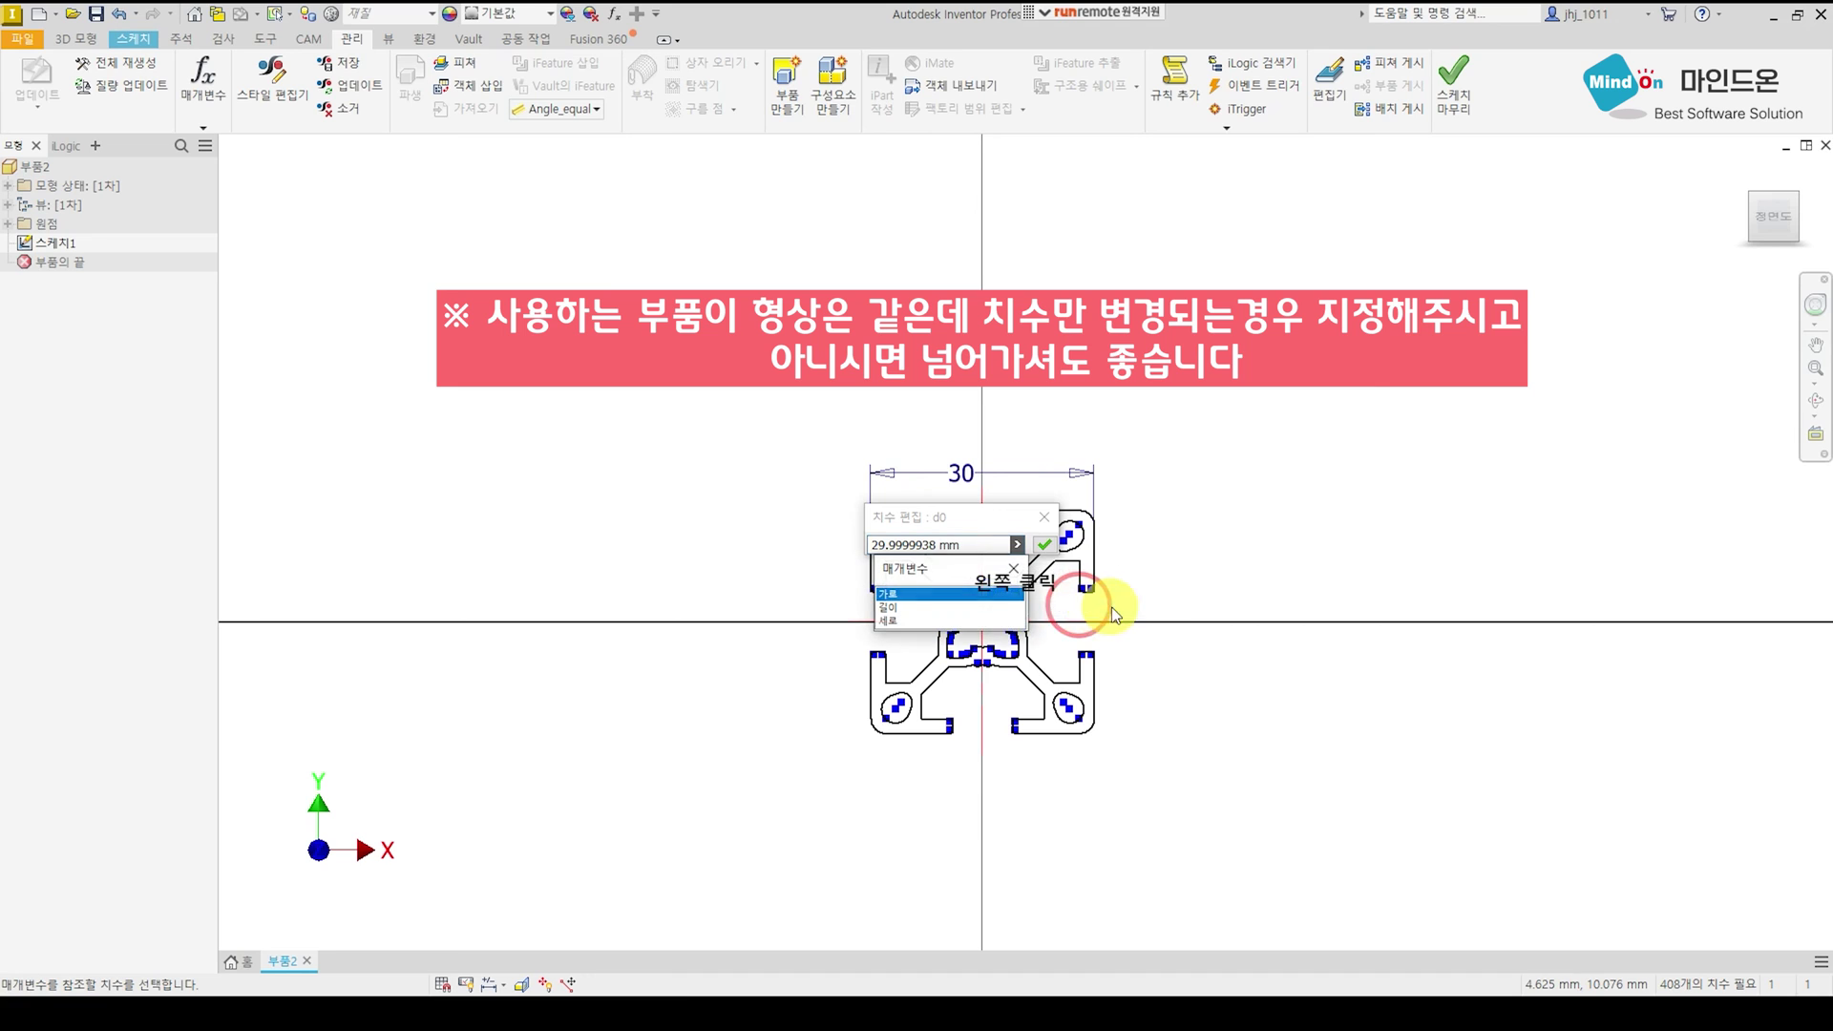
left_click(956, 598)
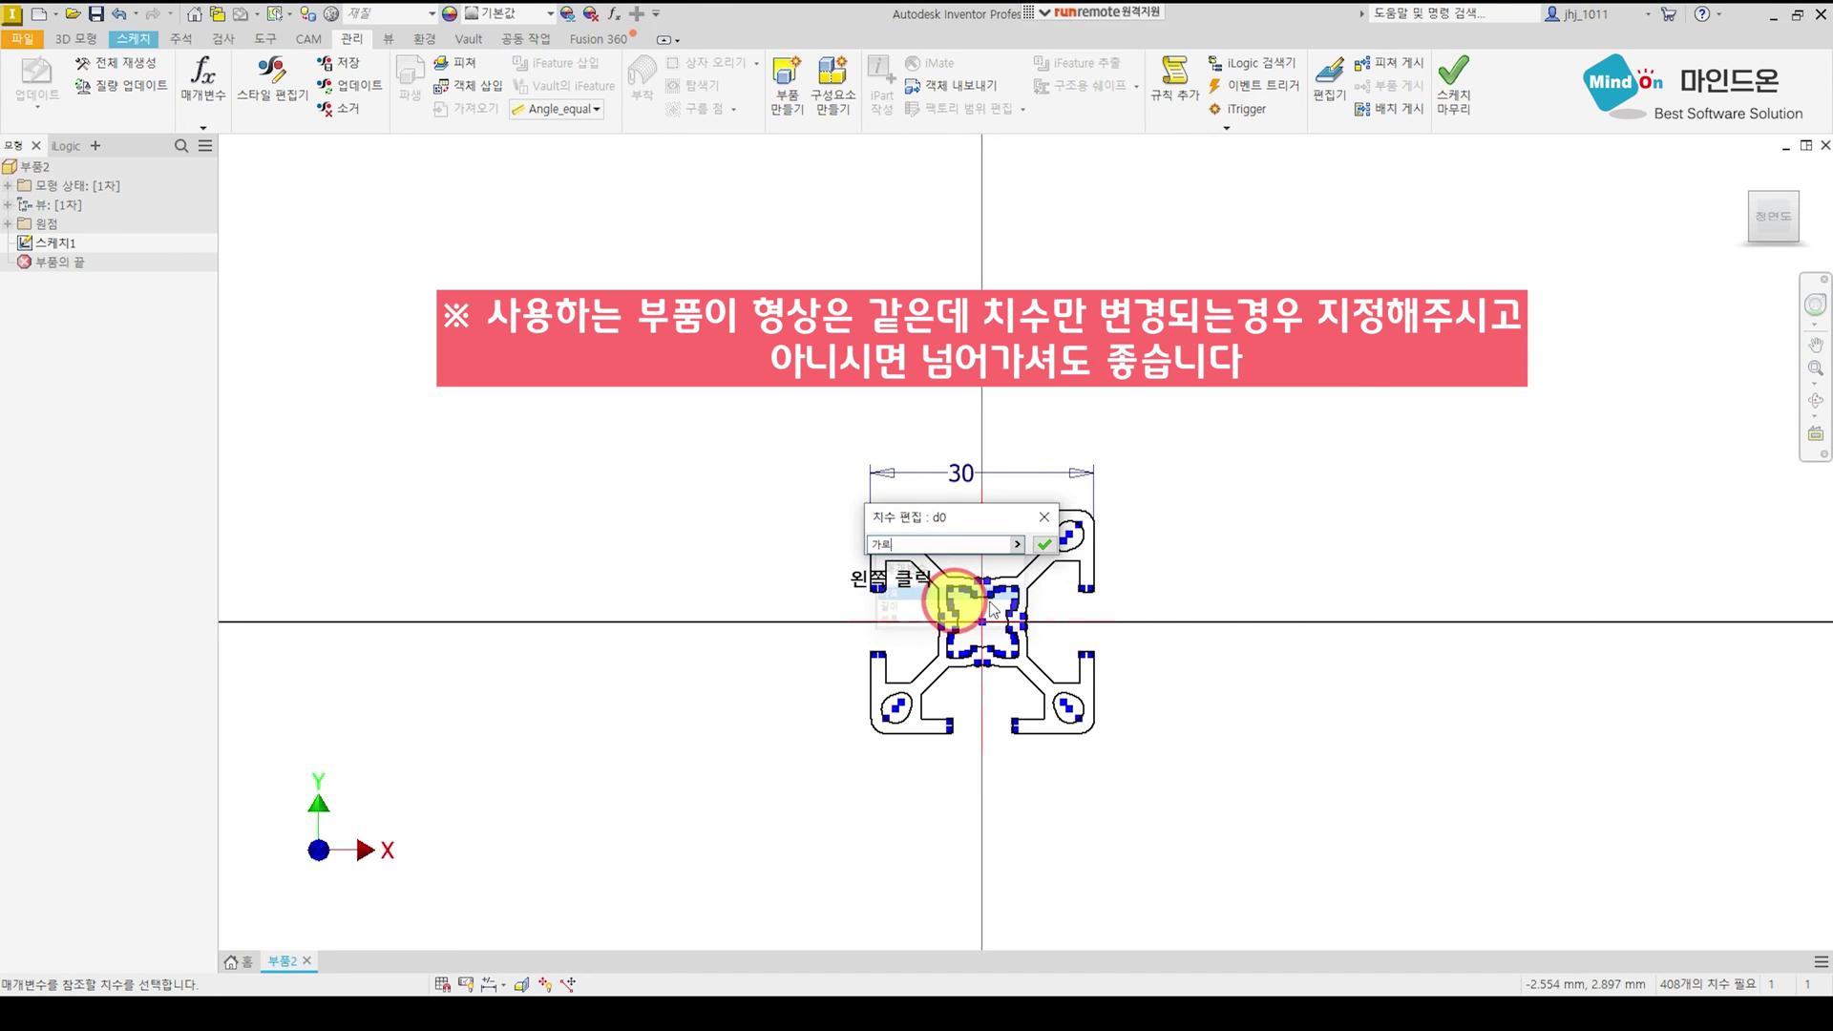
left_click(1046, 544)
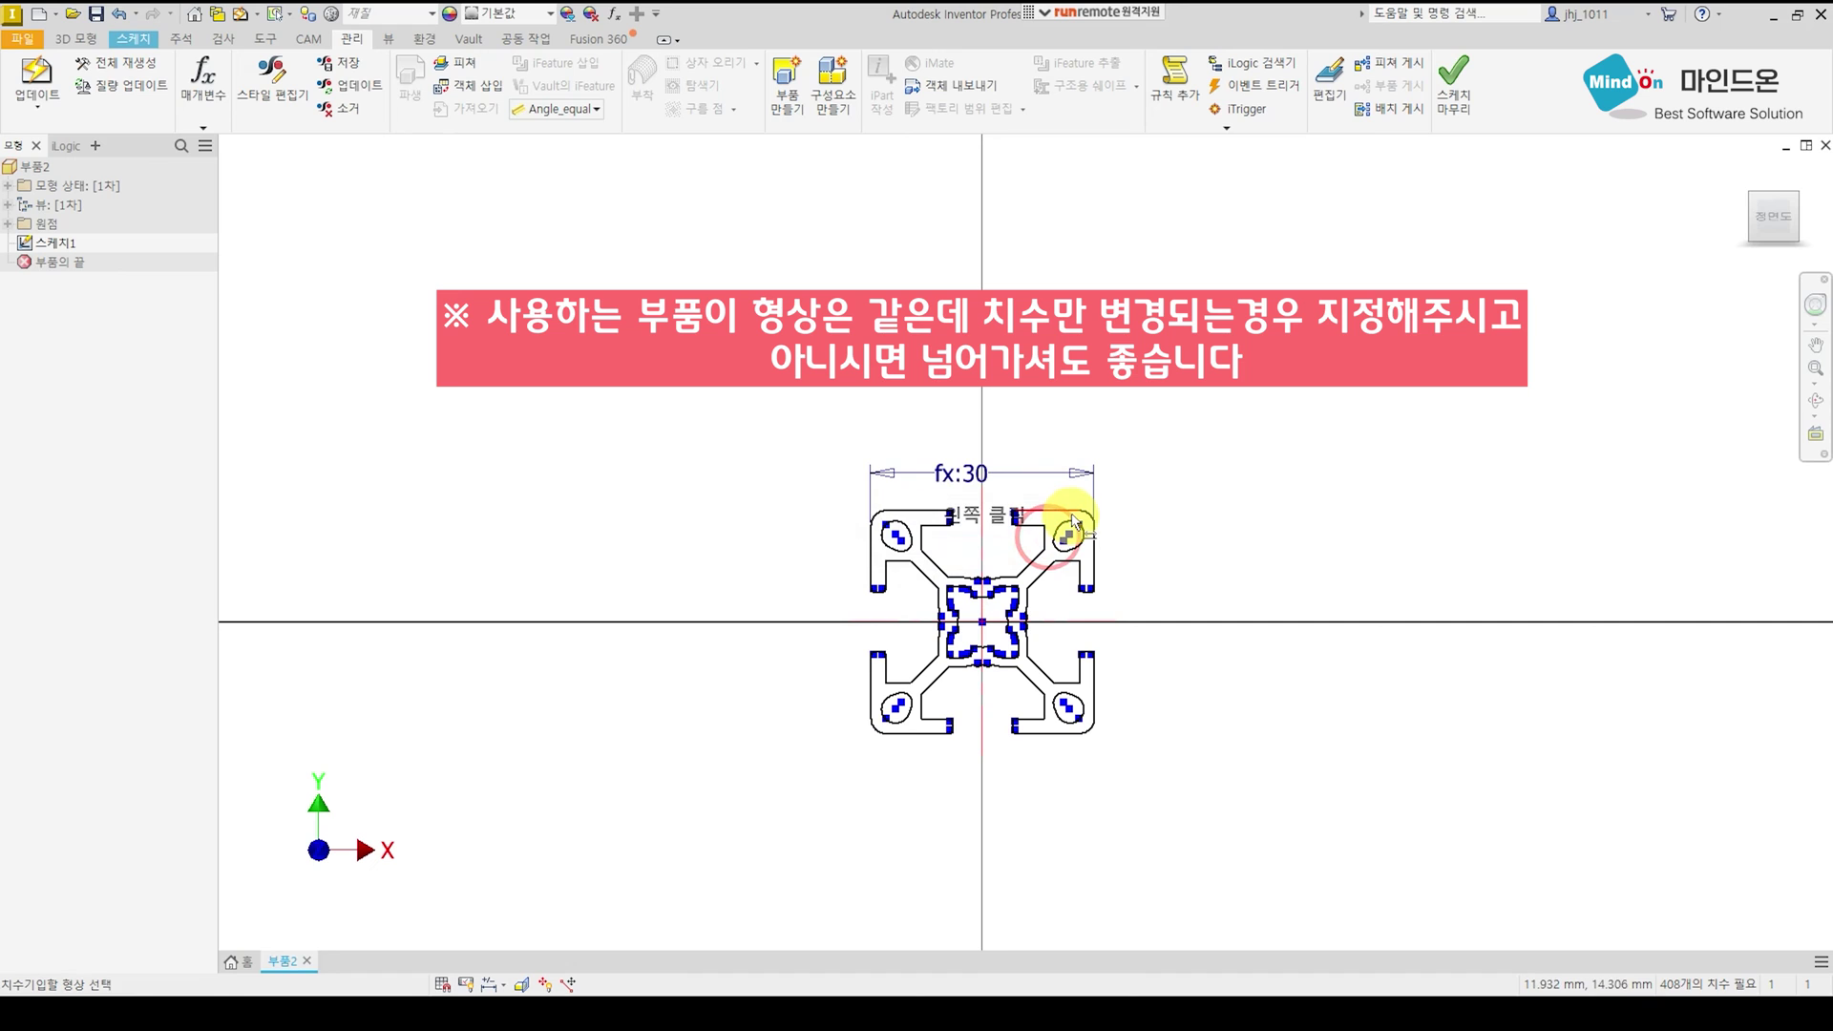
Dimension the profile's overall height between its outer horizontal edges, linked to the 세로 parameter, and finish the sketch.
left_click(1068, 513)
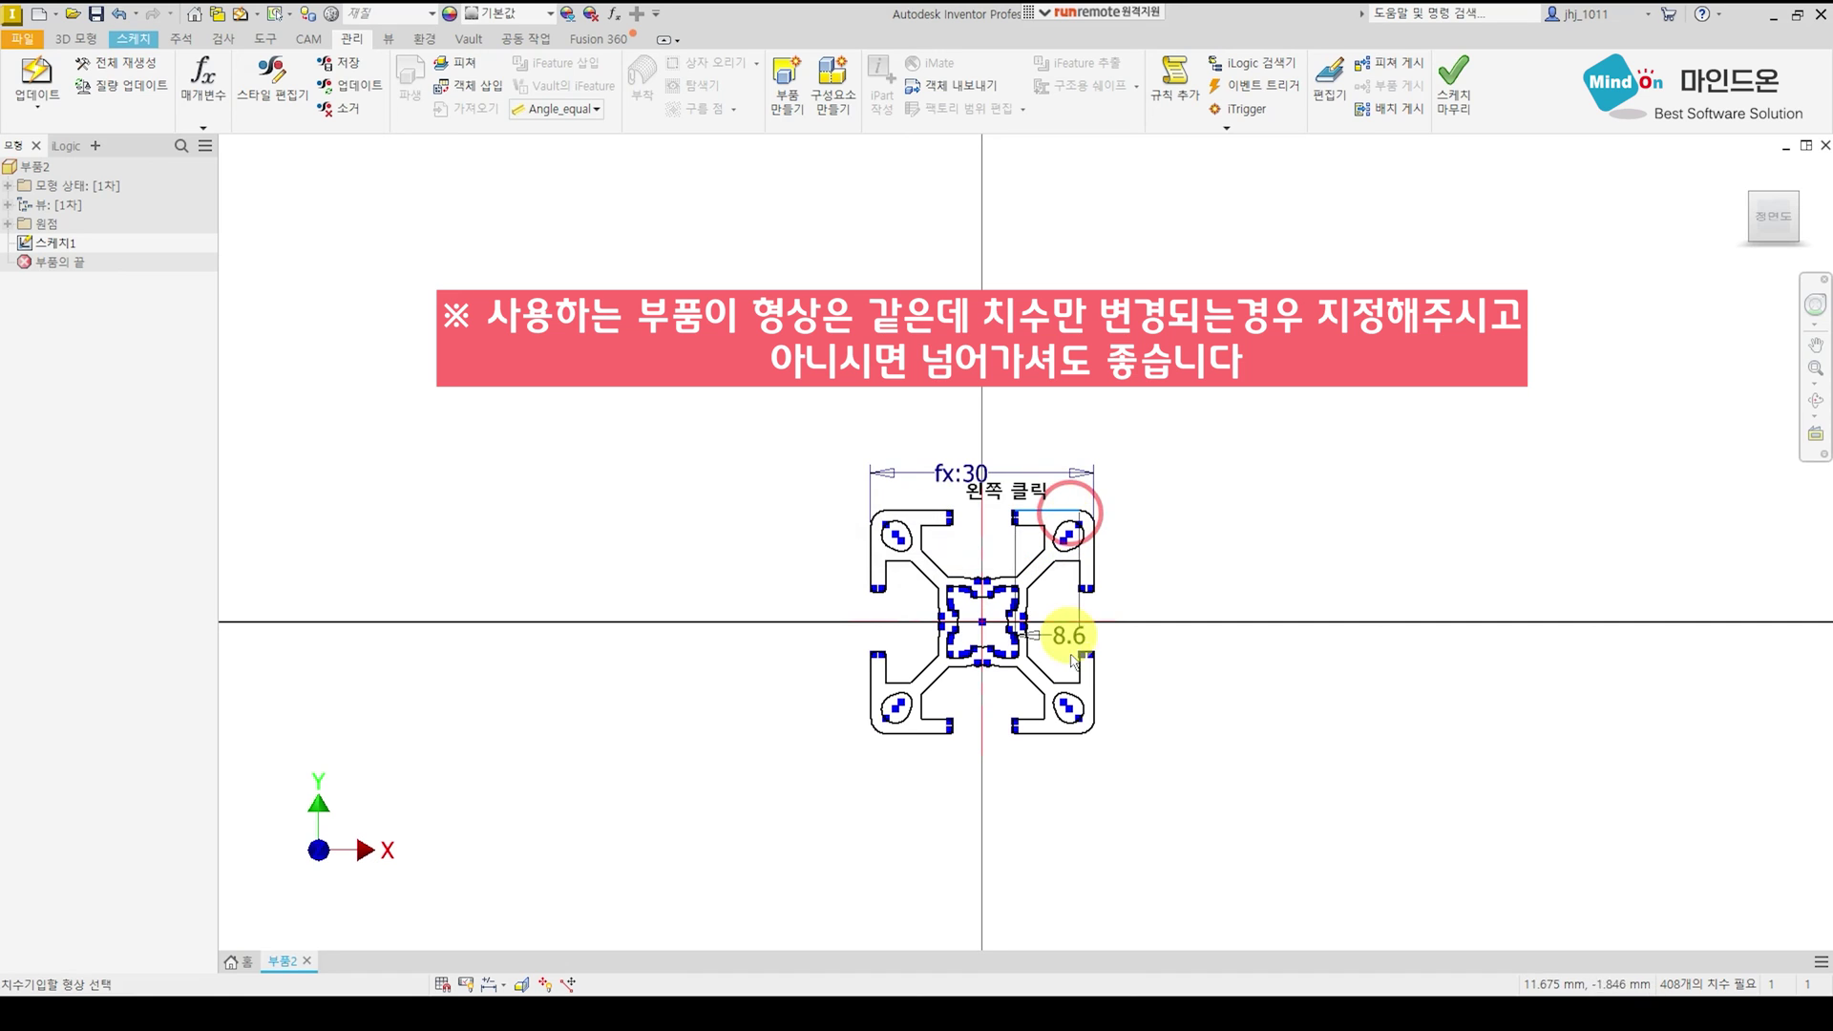
left_click(1072, 736)
left_click(1186, 687)
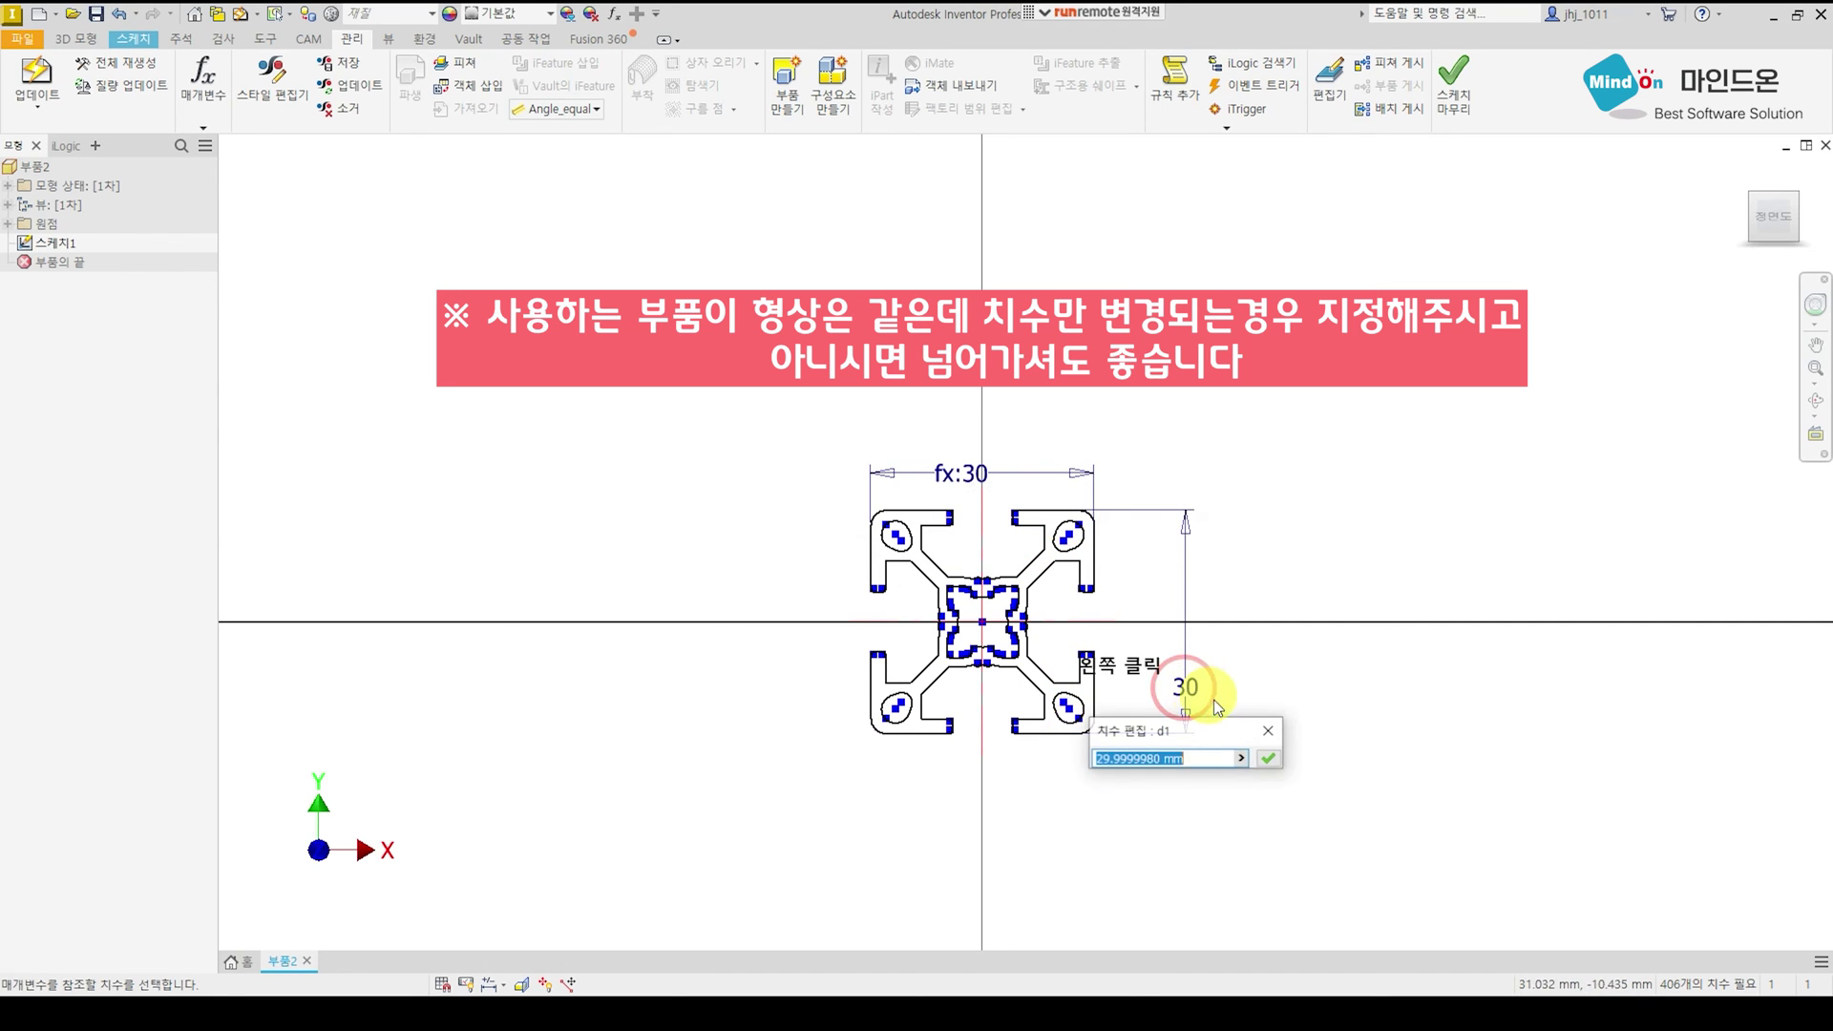
left_click(1241, 759)
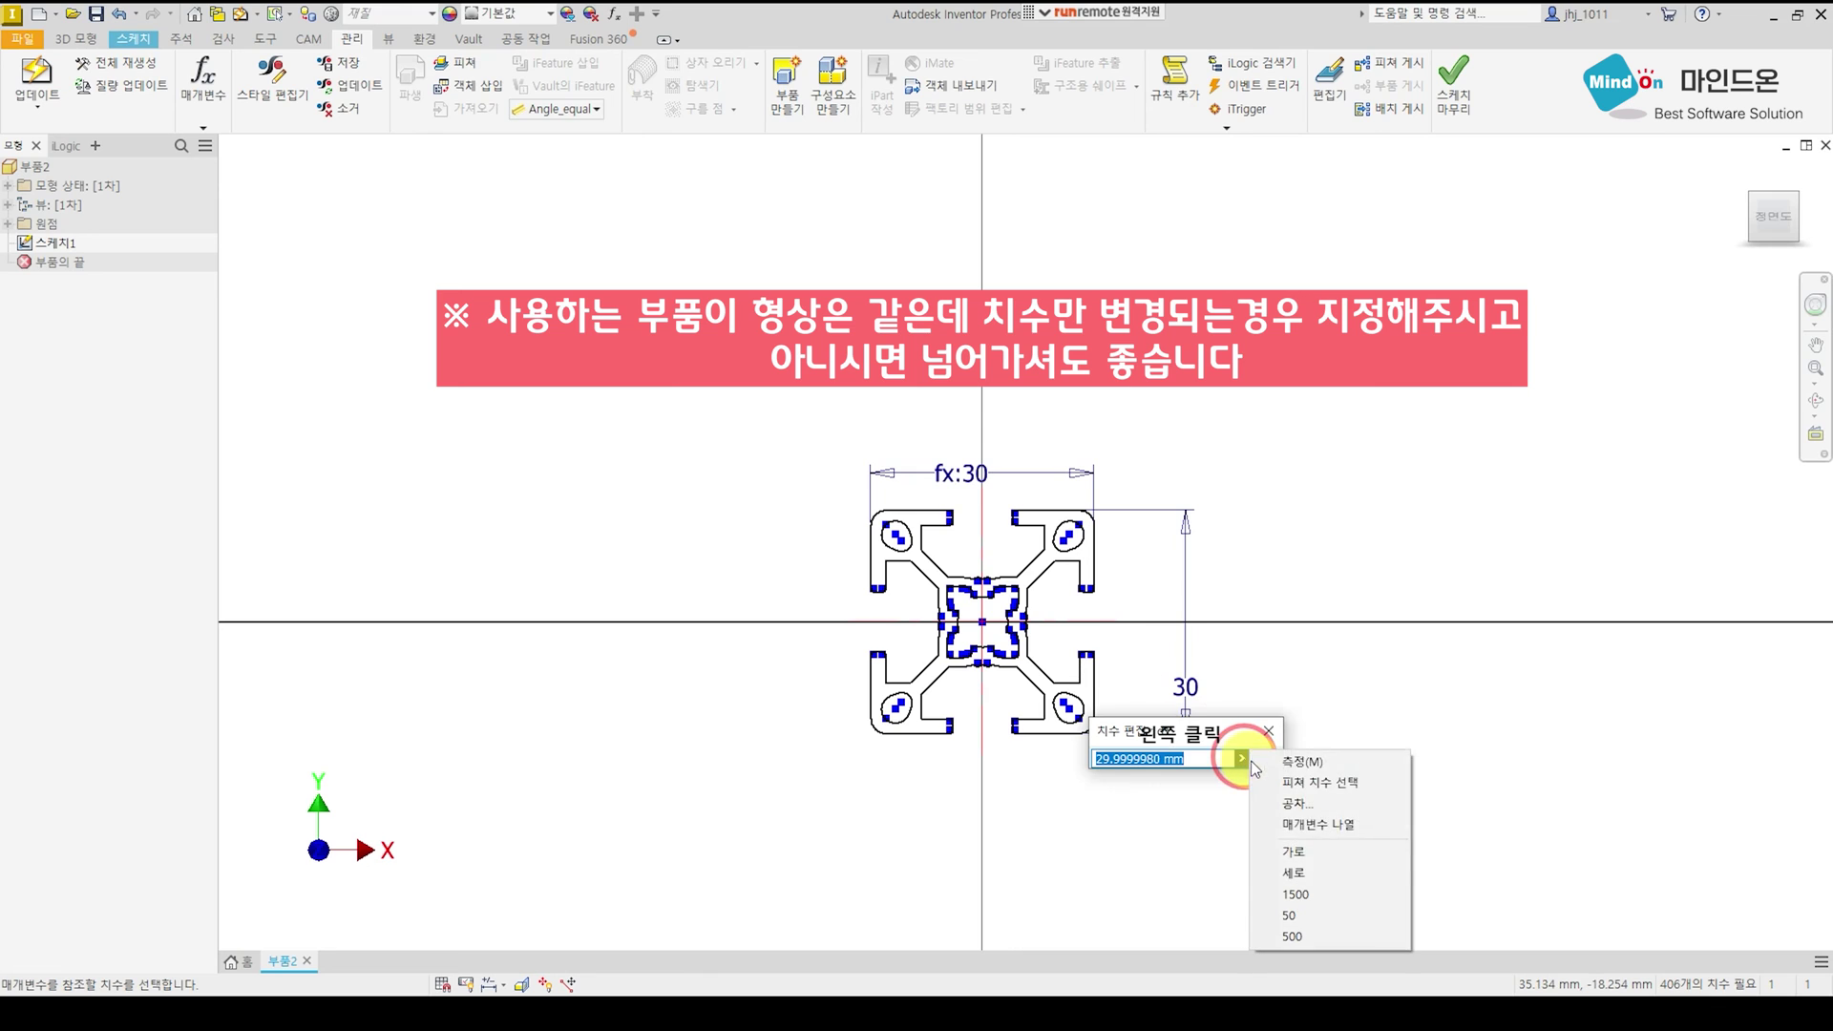
left_click(1329, 879)
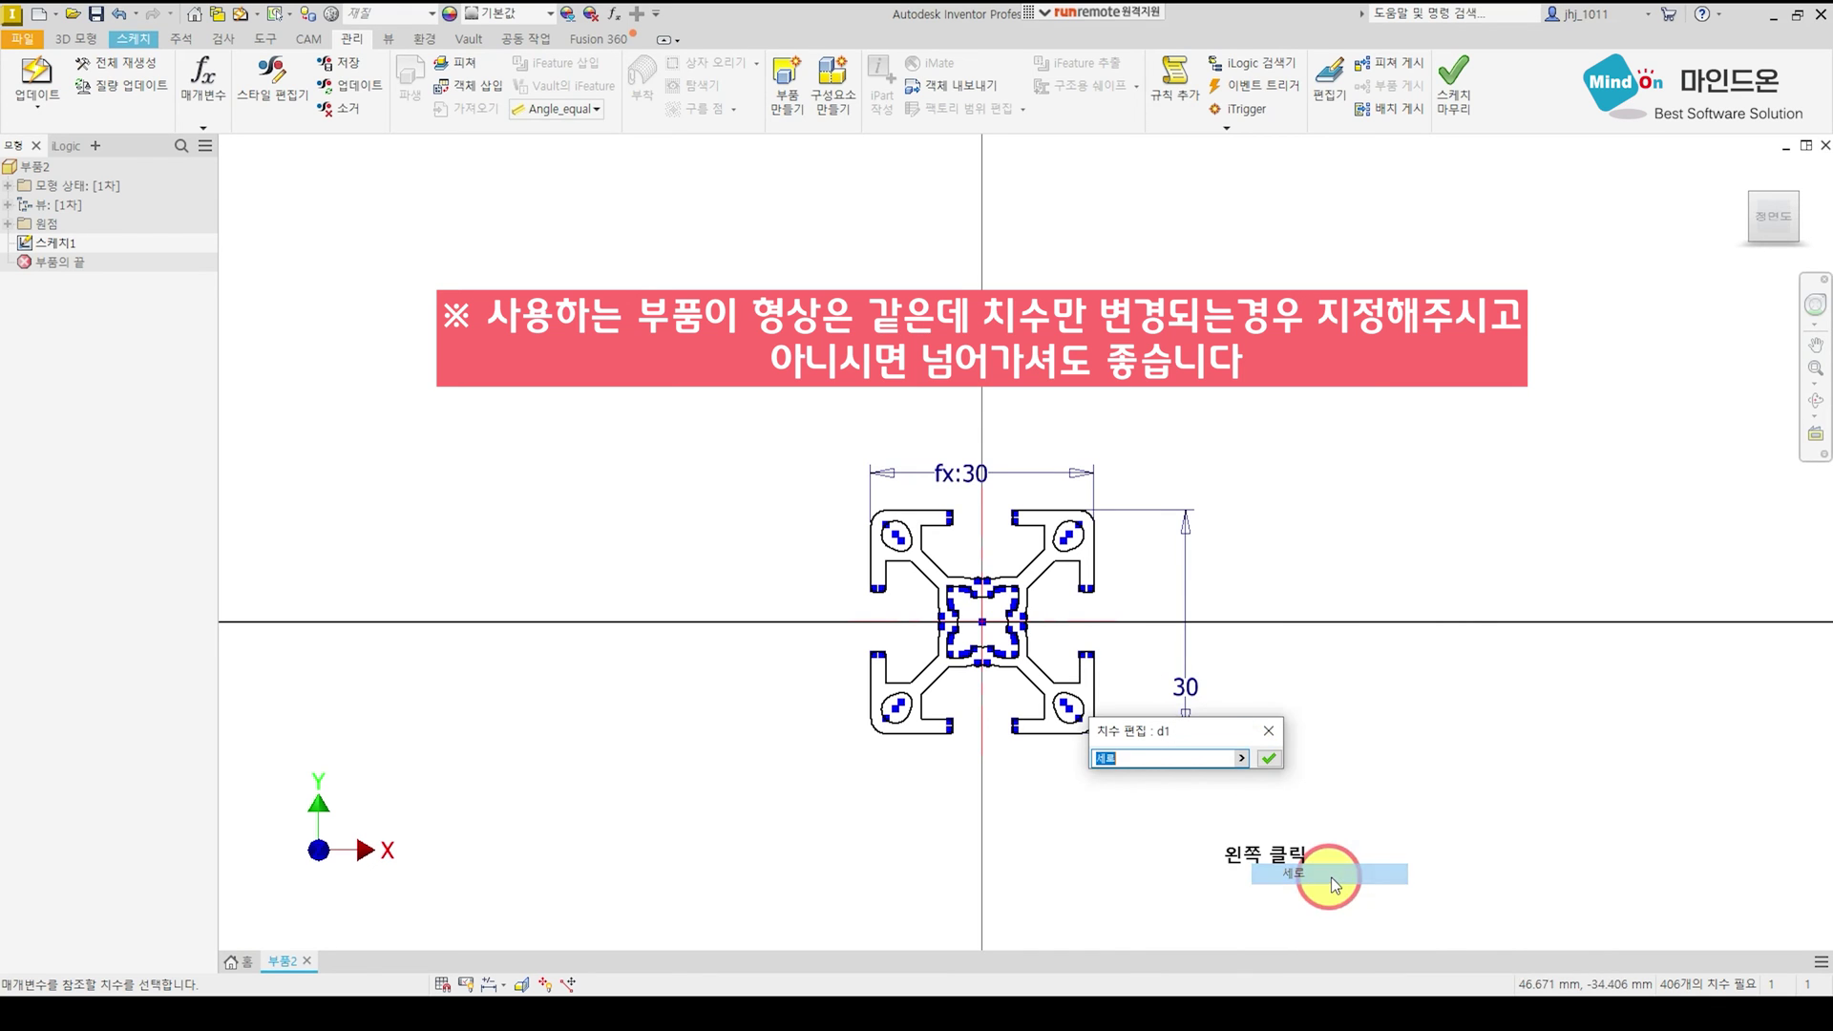
left_click(1268, 760)
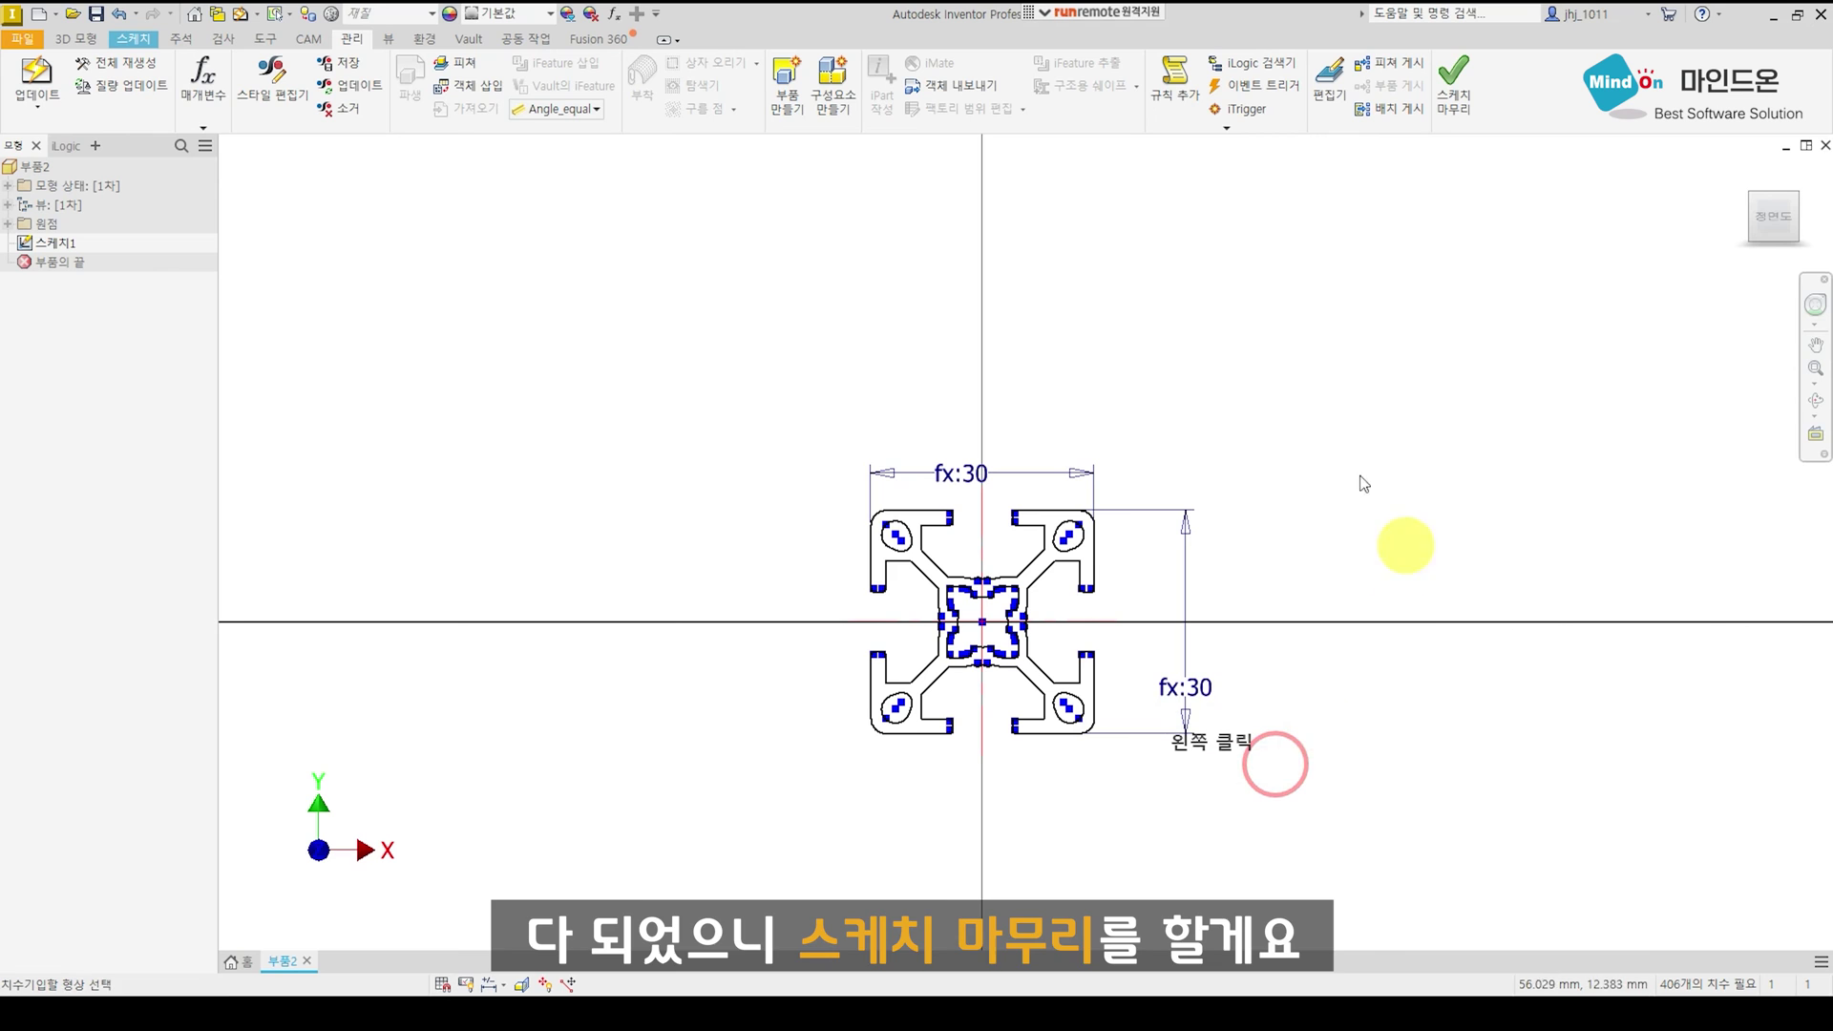
left_click(1471, 110)
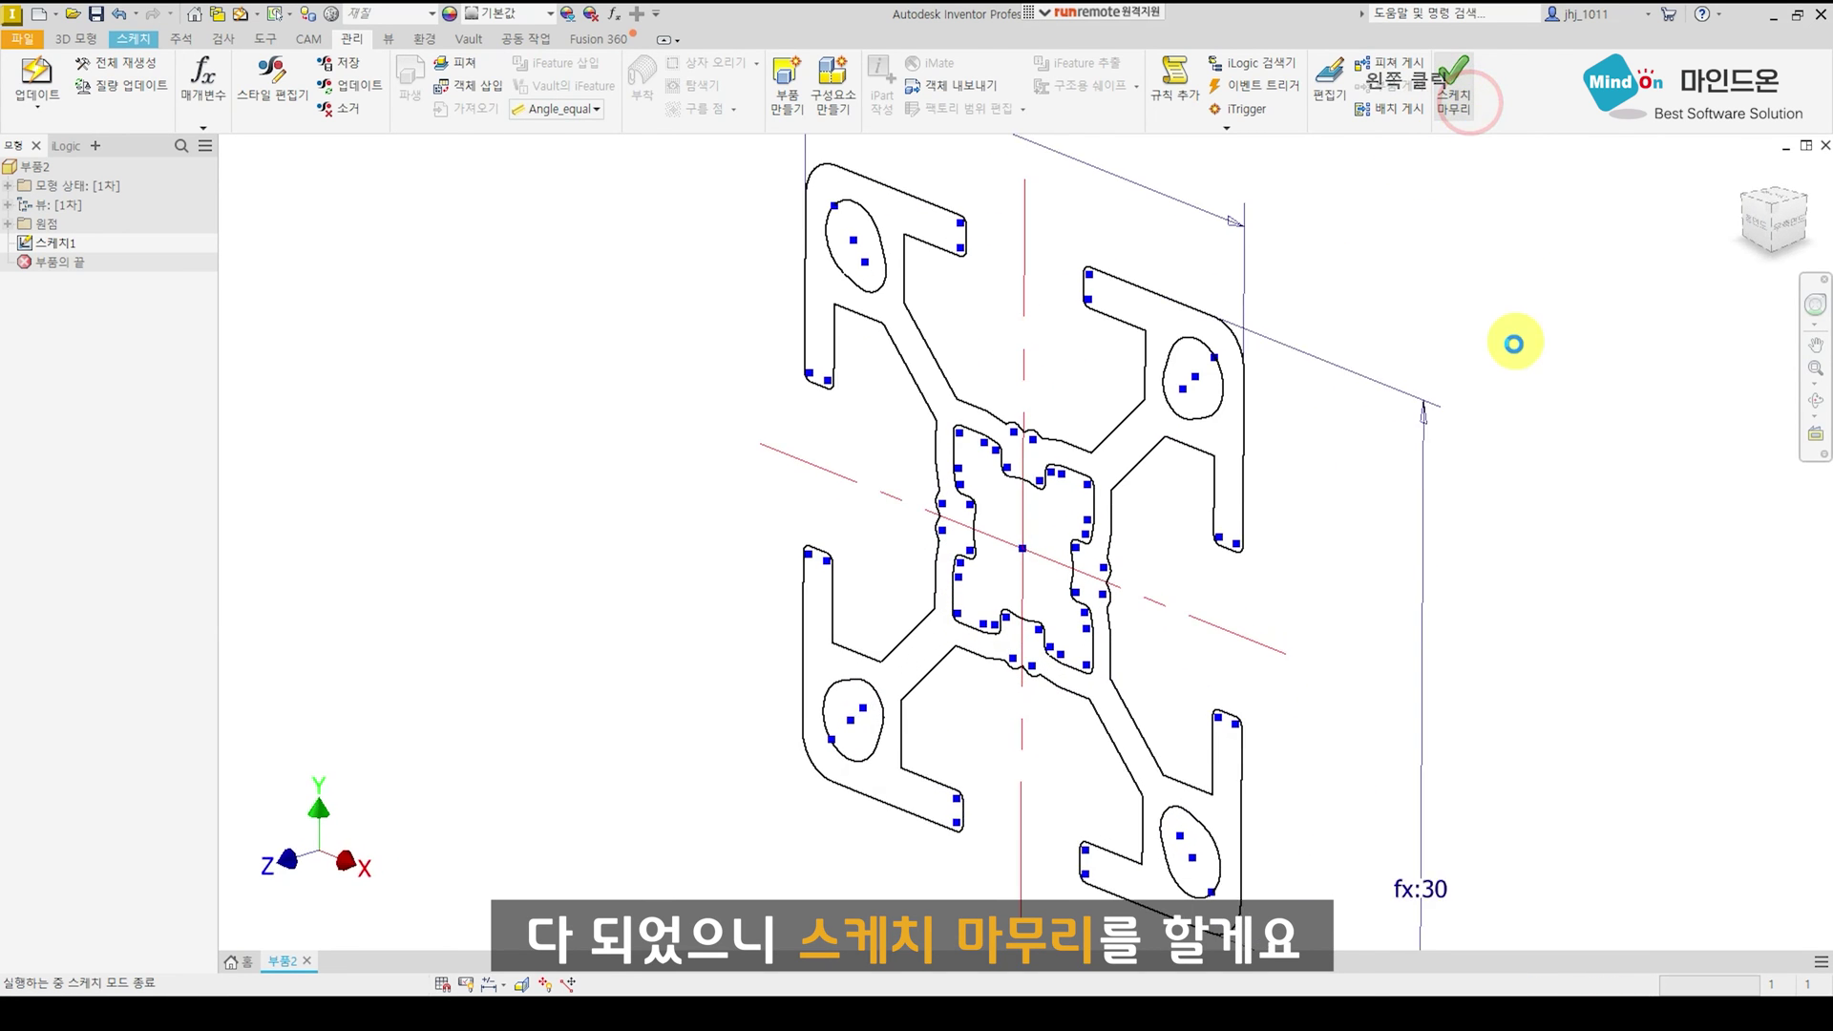
key("F6")
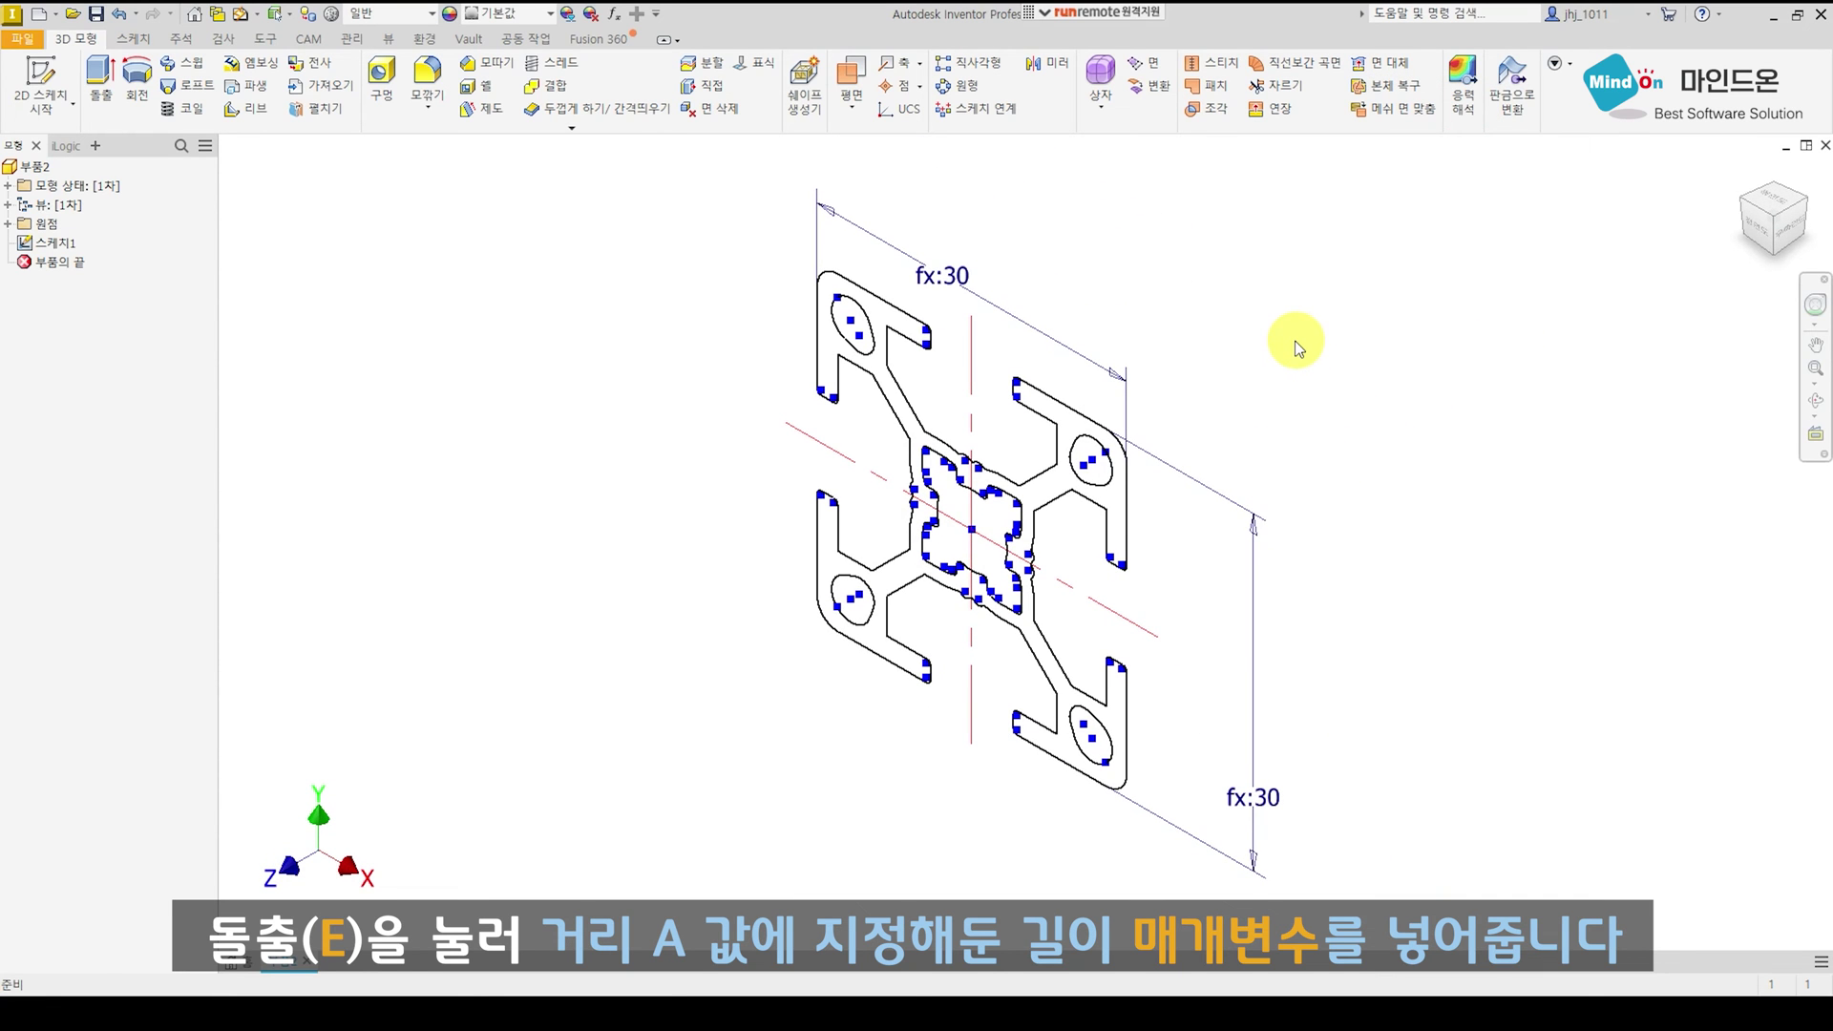
Start an Extrude of the section sketch and set distance A to the 길이 parameter.
key("e")
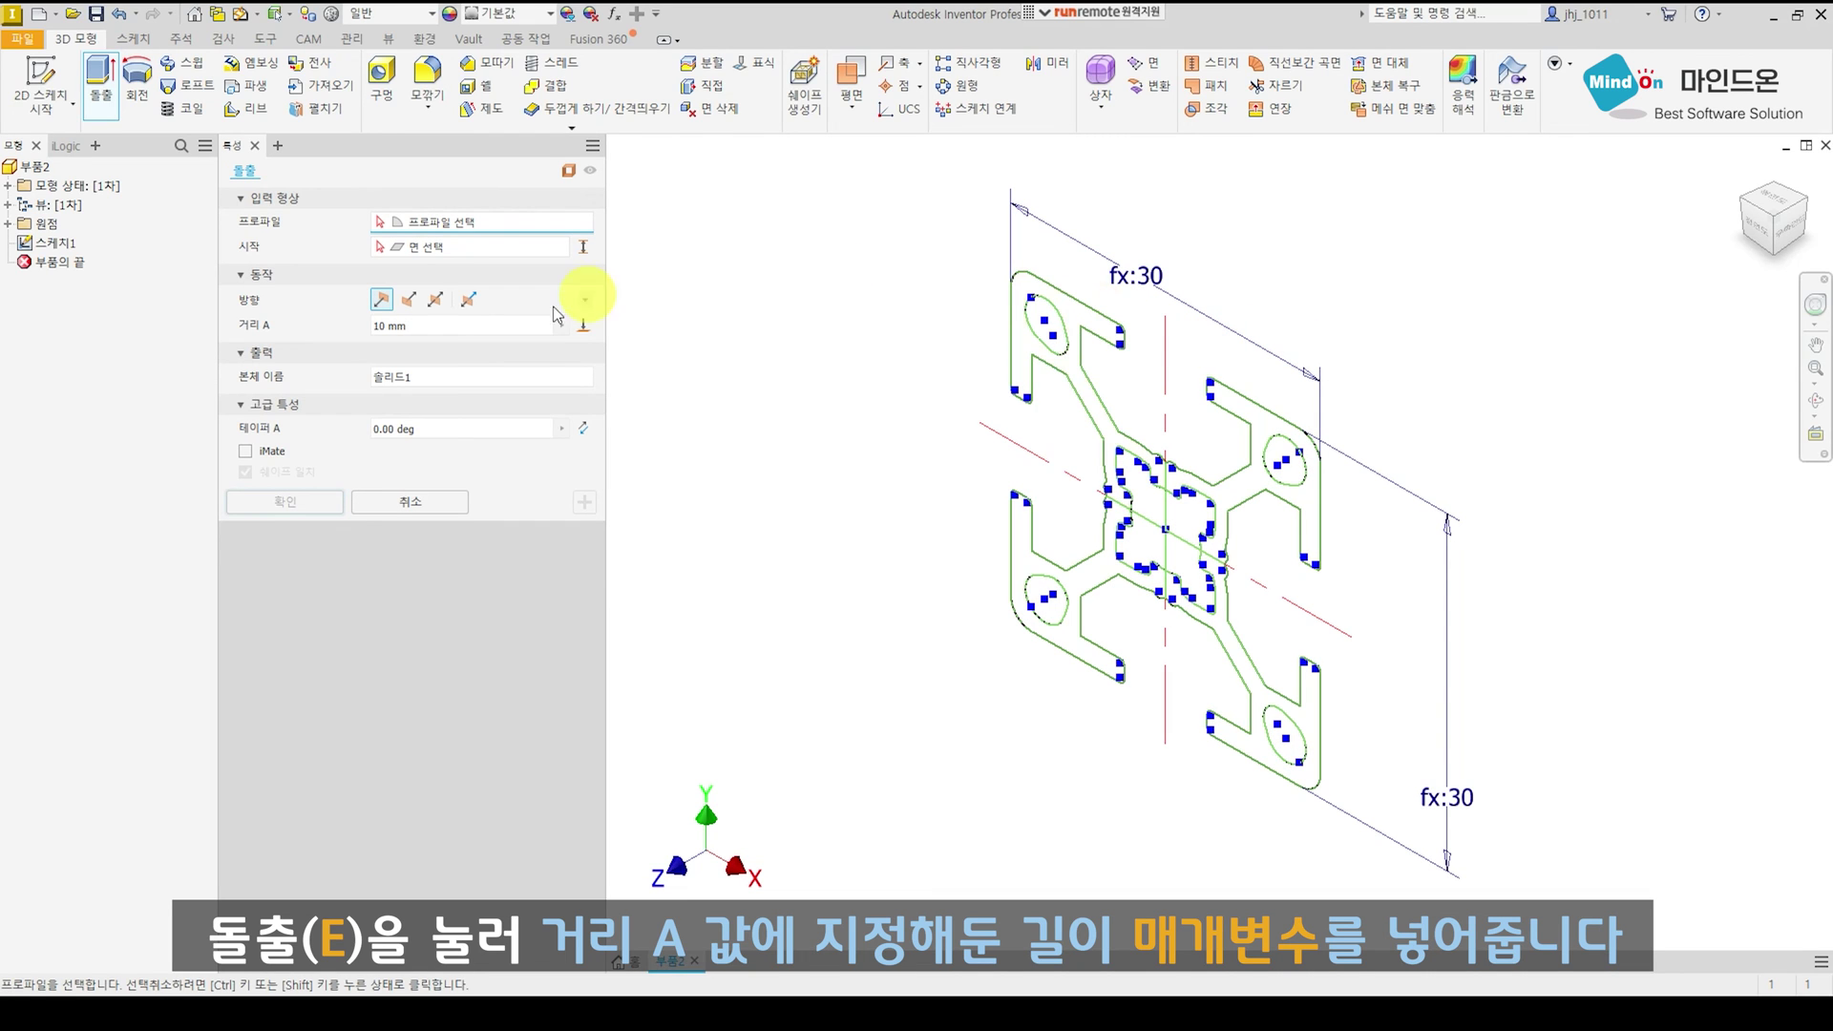
left_click(437, 326)
type("l")
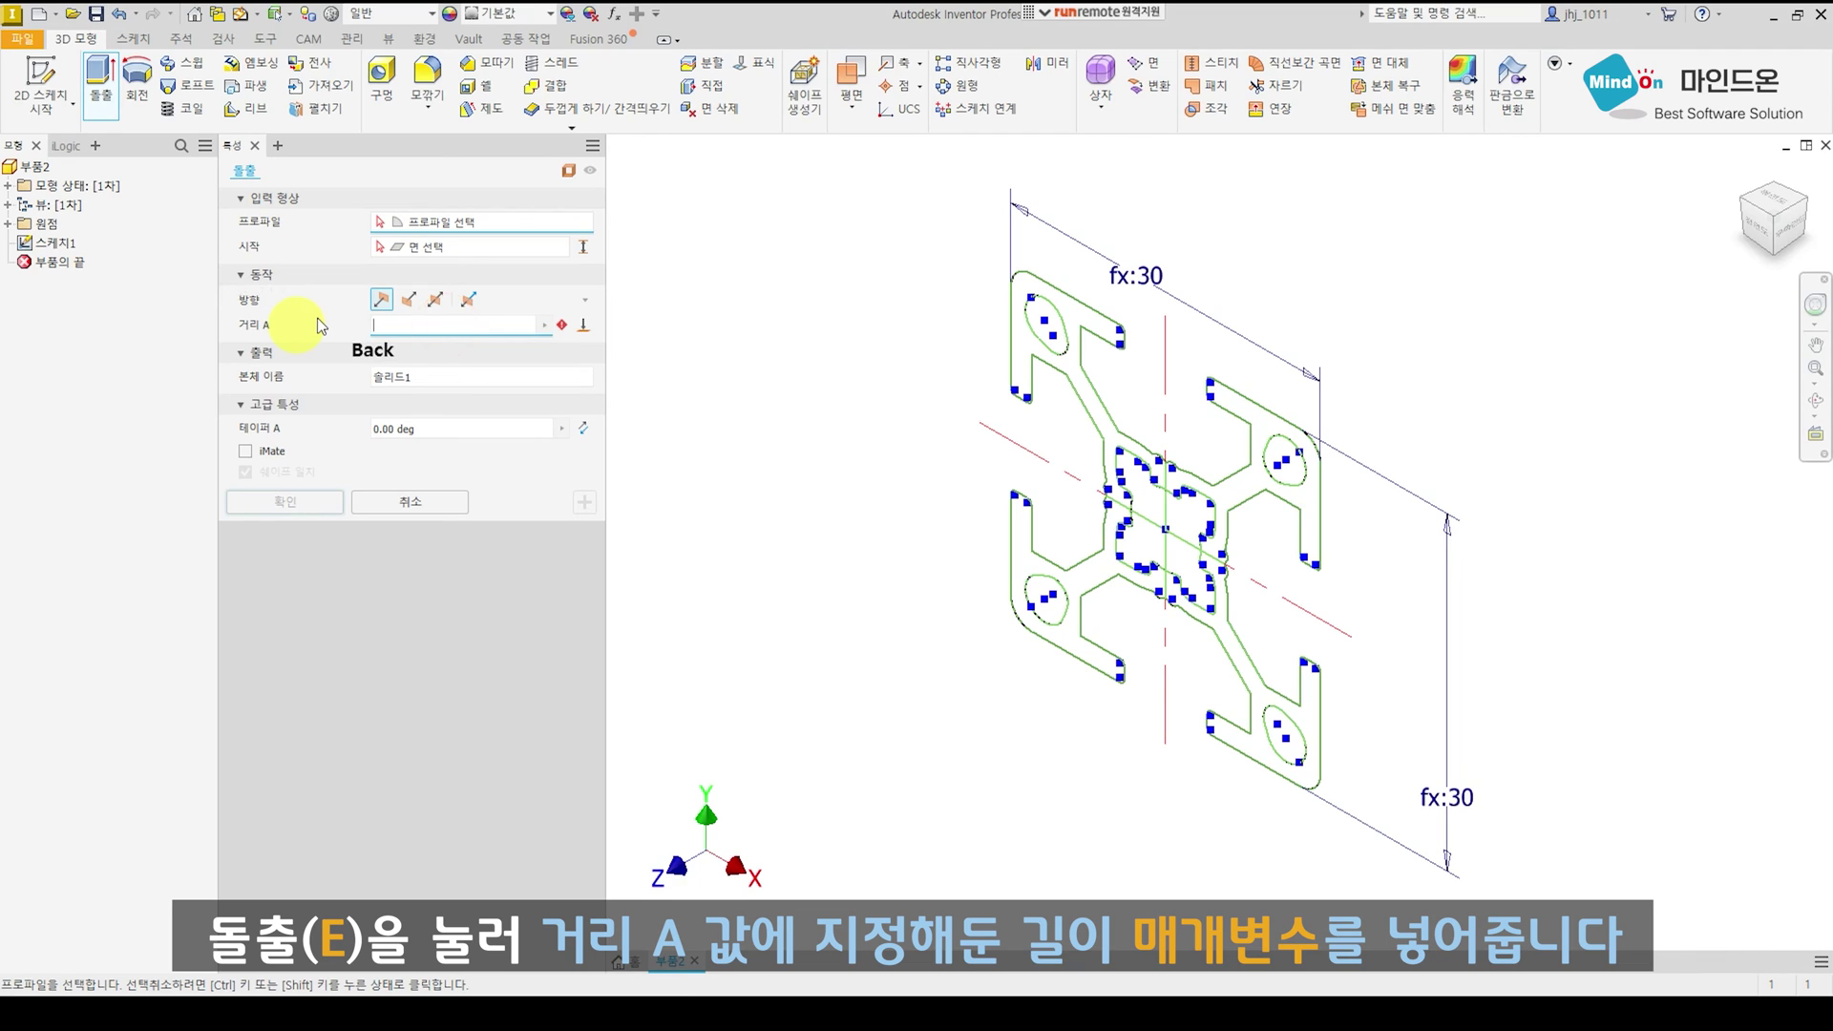
key("Return")
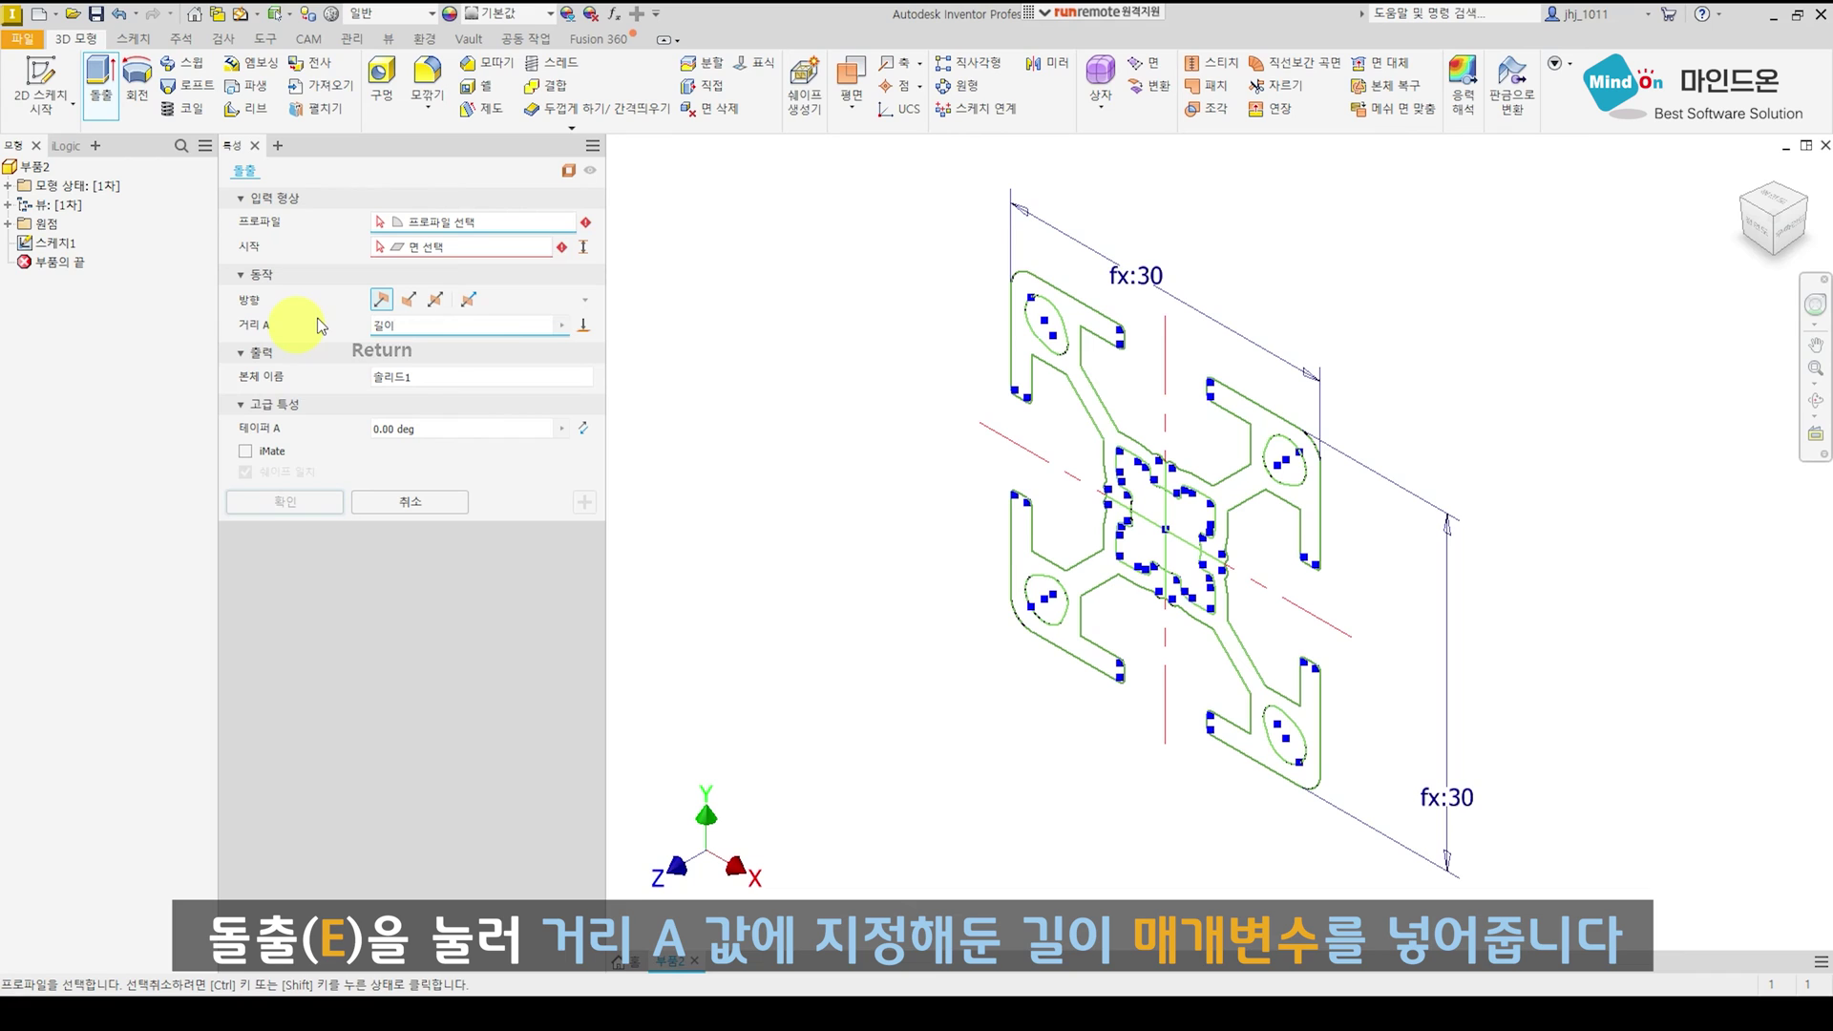
left_click(563, 326)
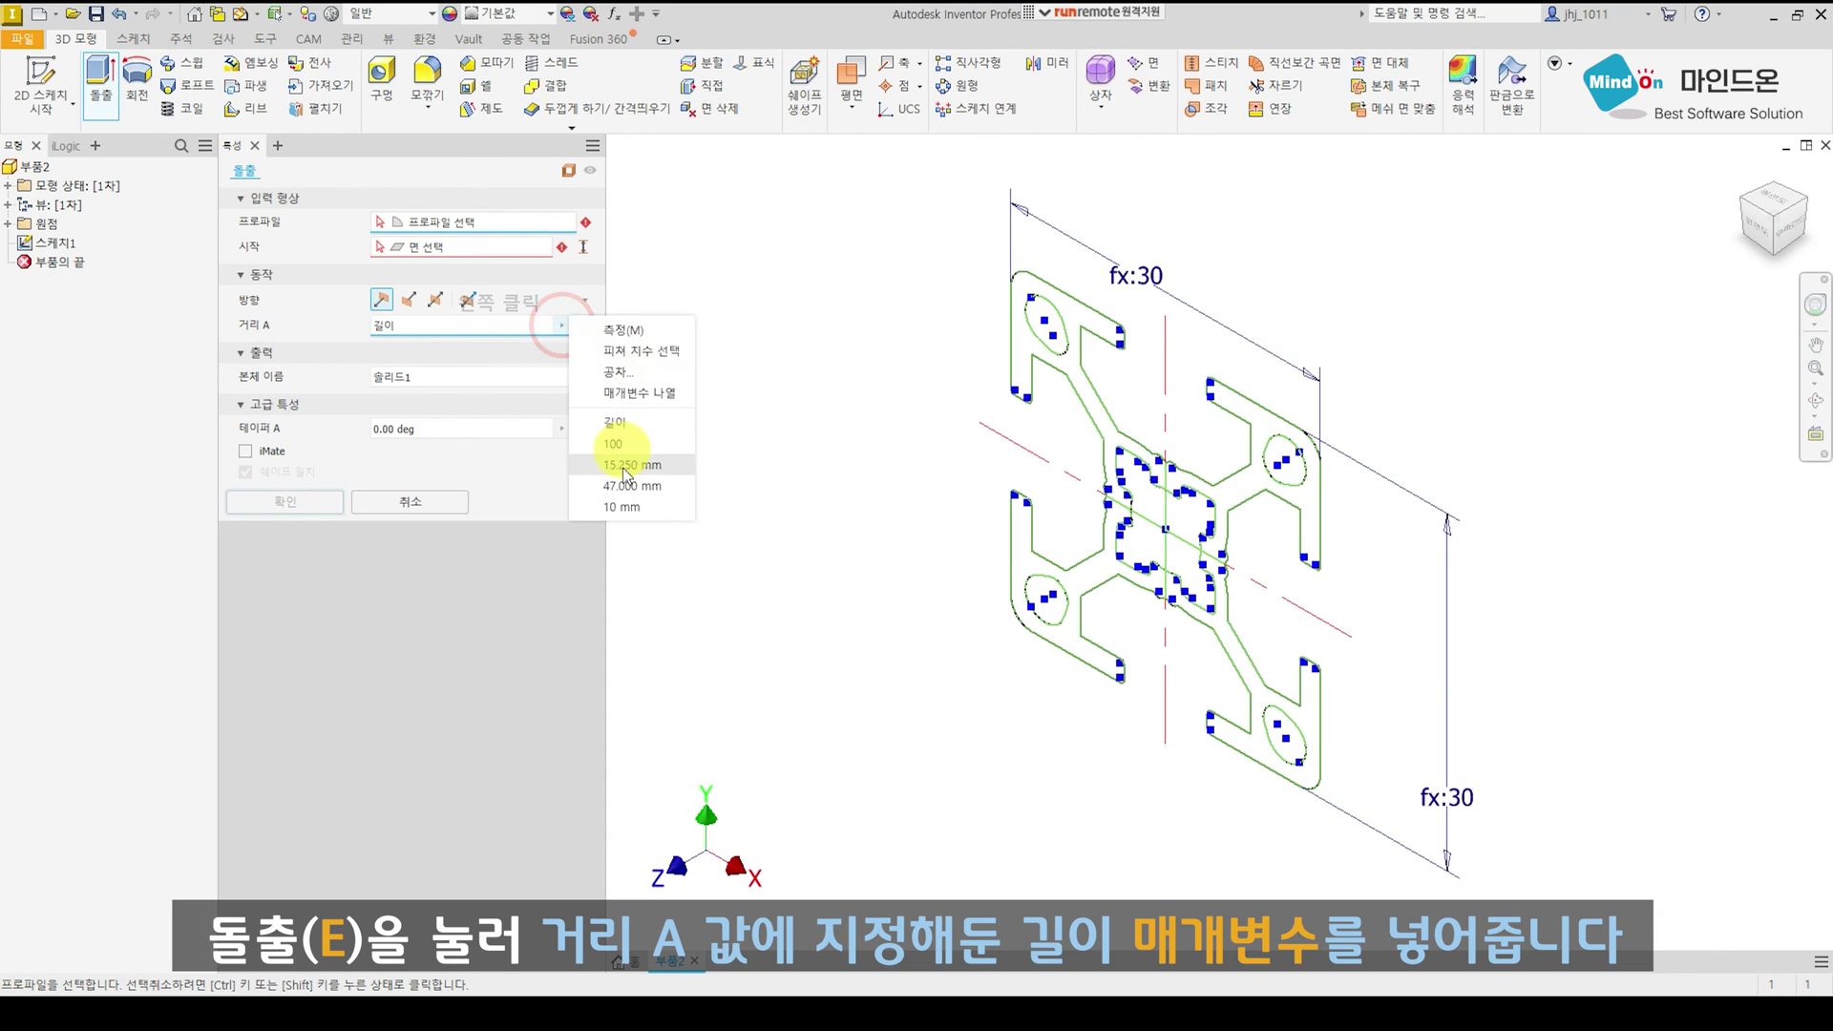
left_click(628, 418)
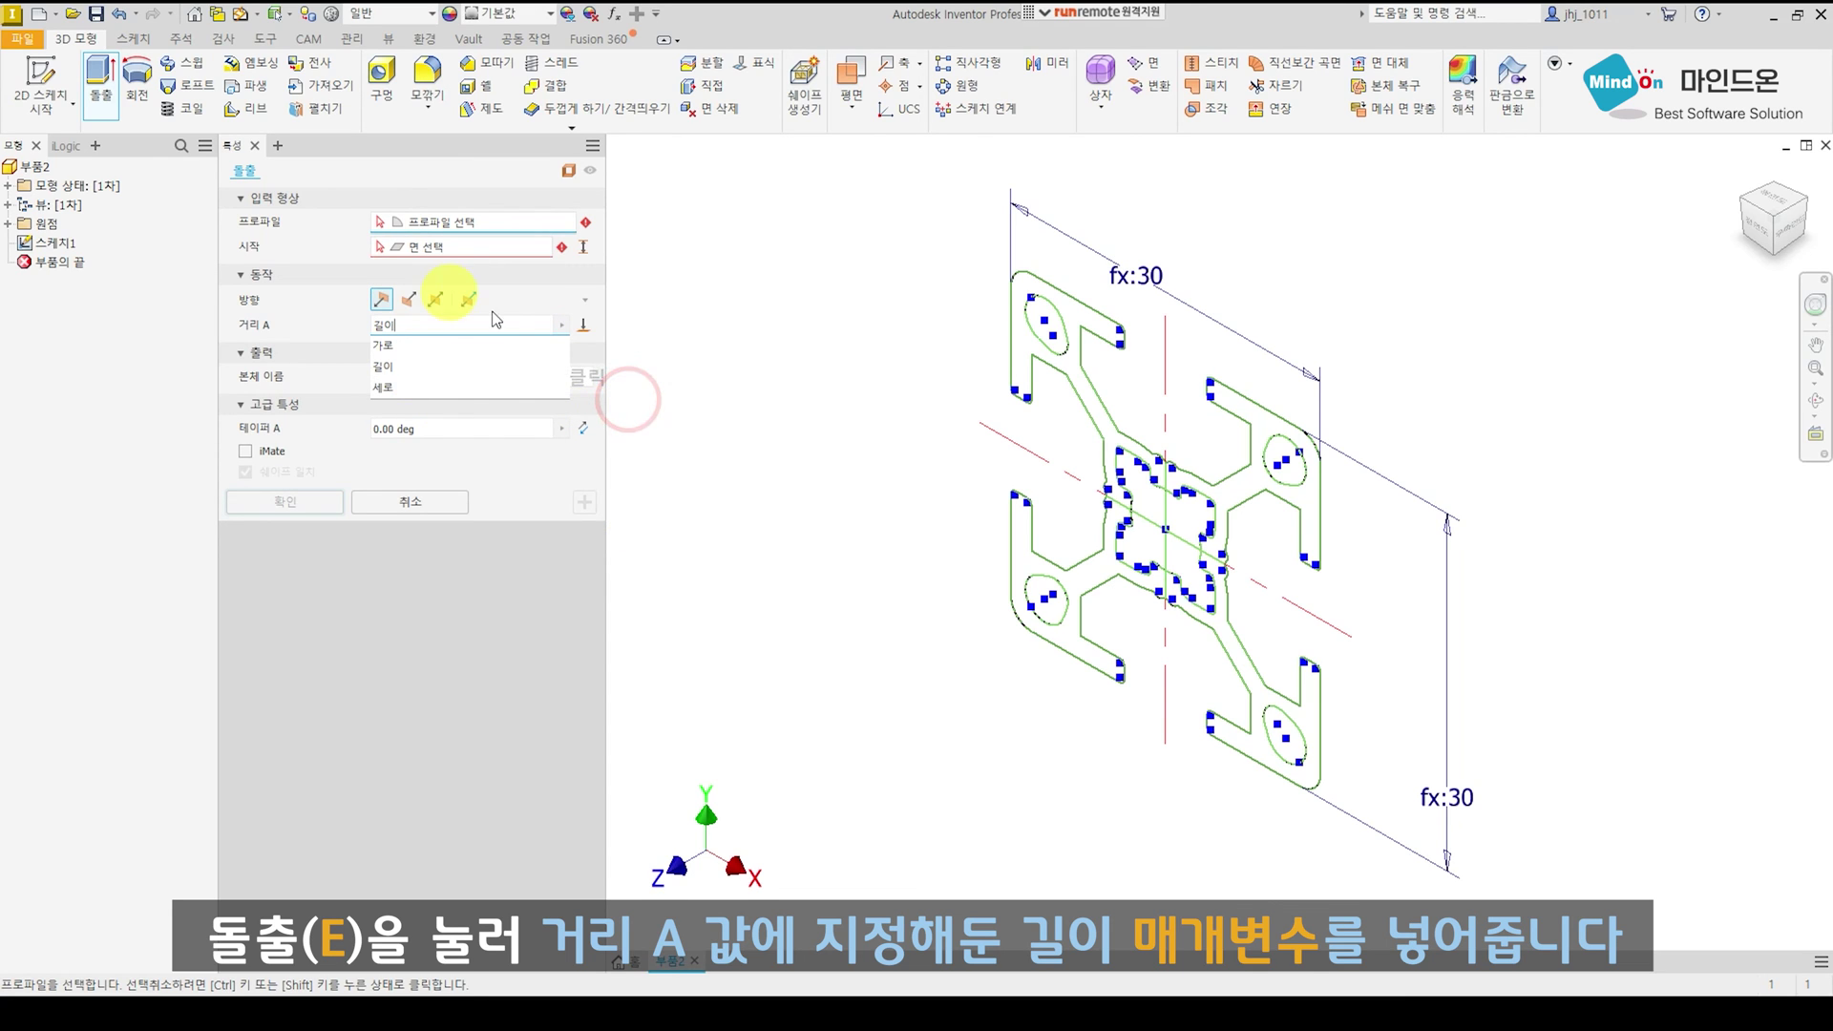
left_click(455, 368)
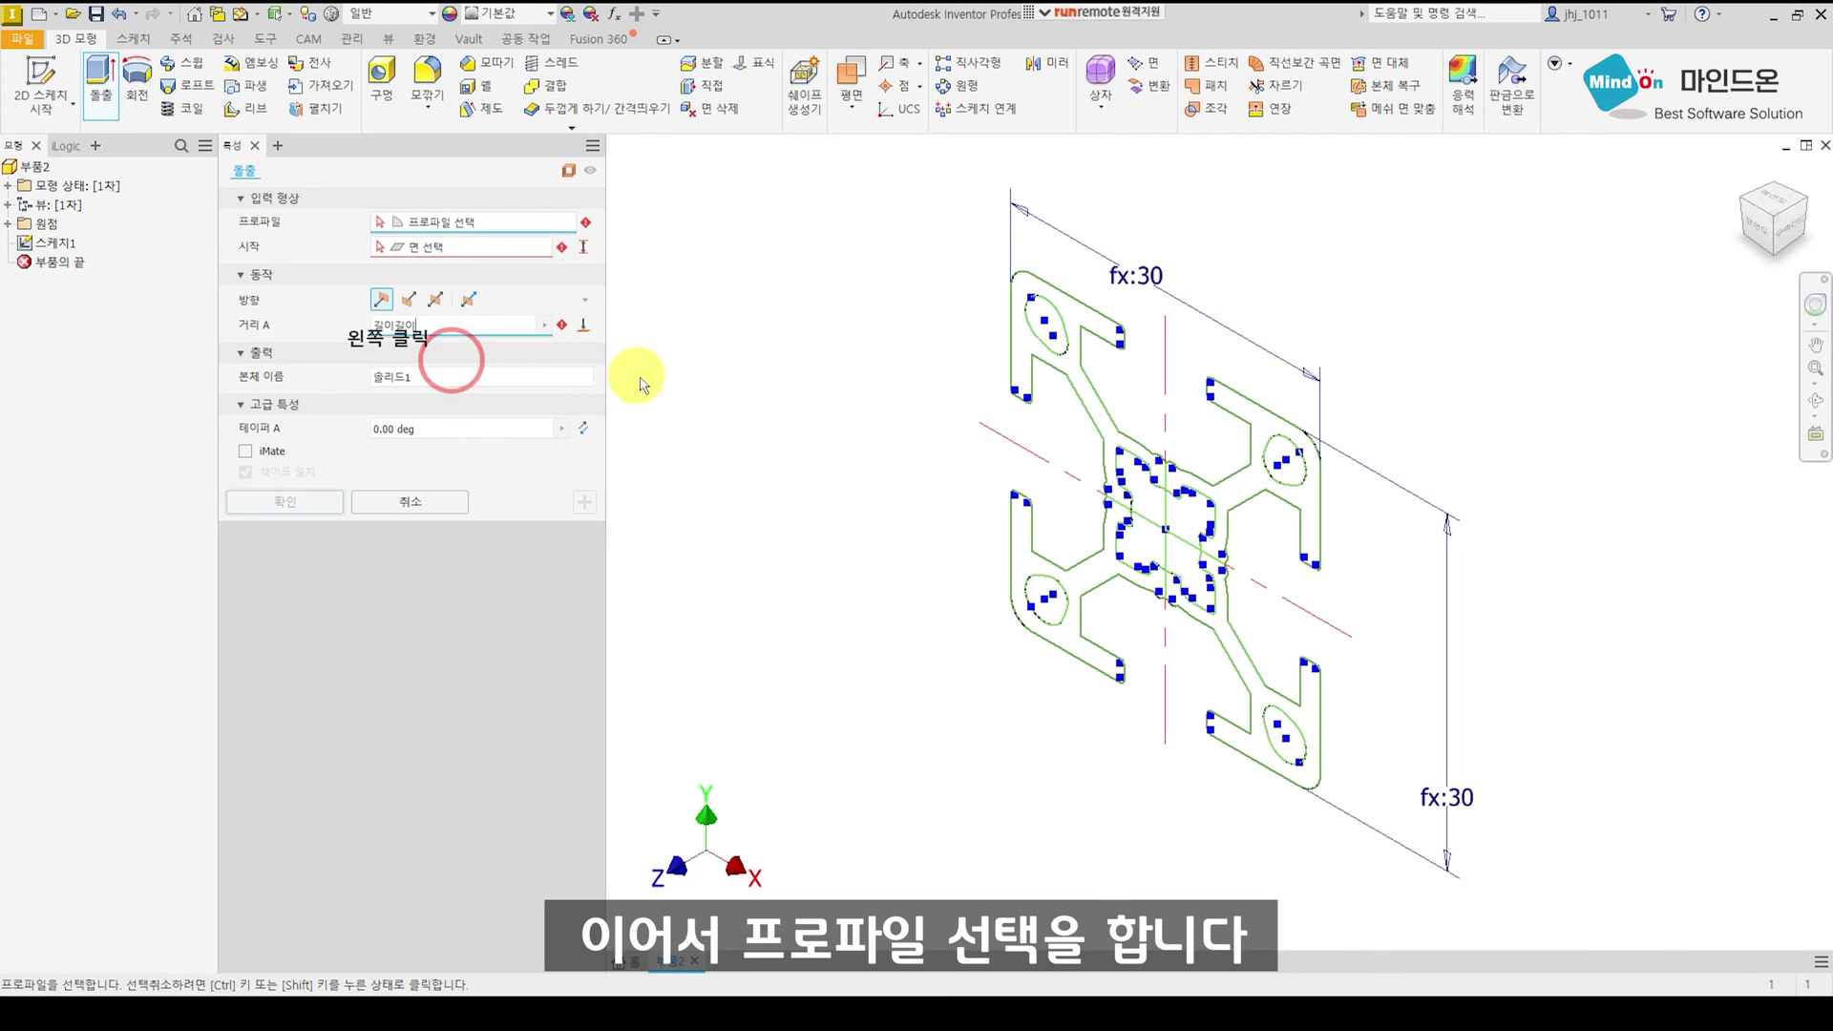
Select all regions of the section, including the corner holes and centre core, as the extrusion profile.
left_click(1058, 363)
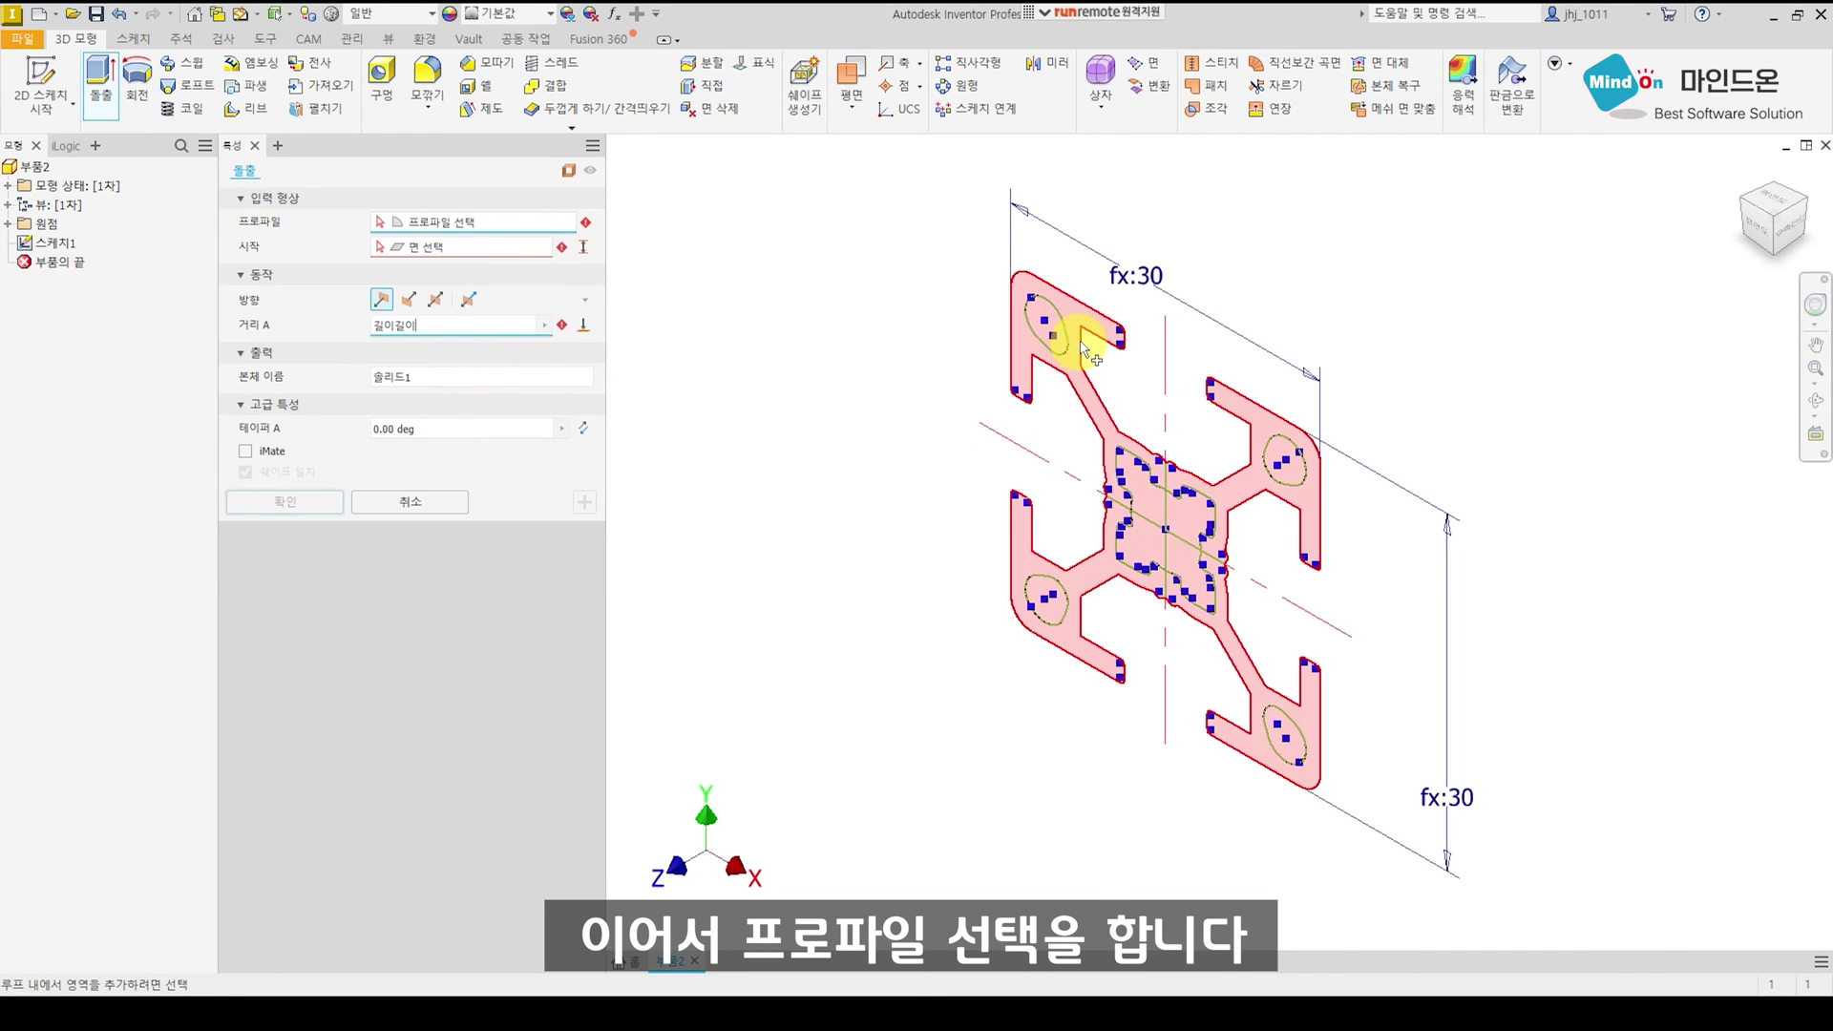
left_click(1074, 365)
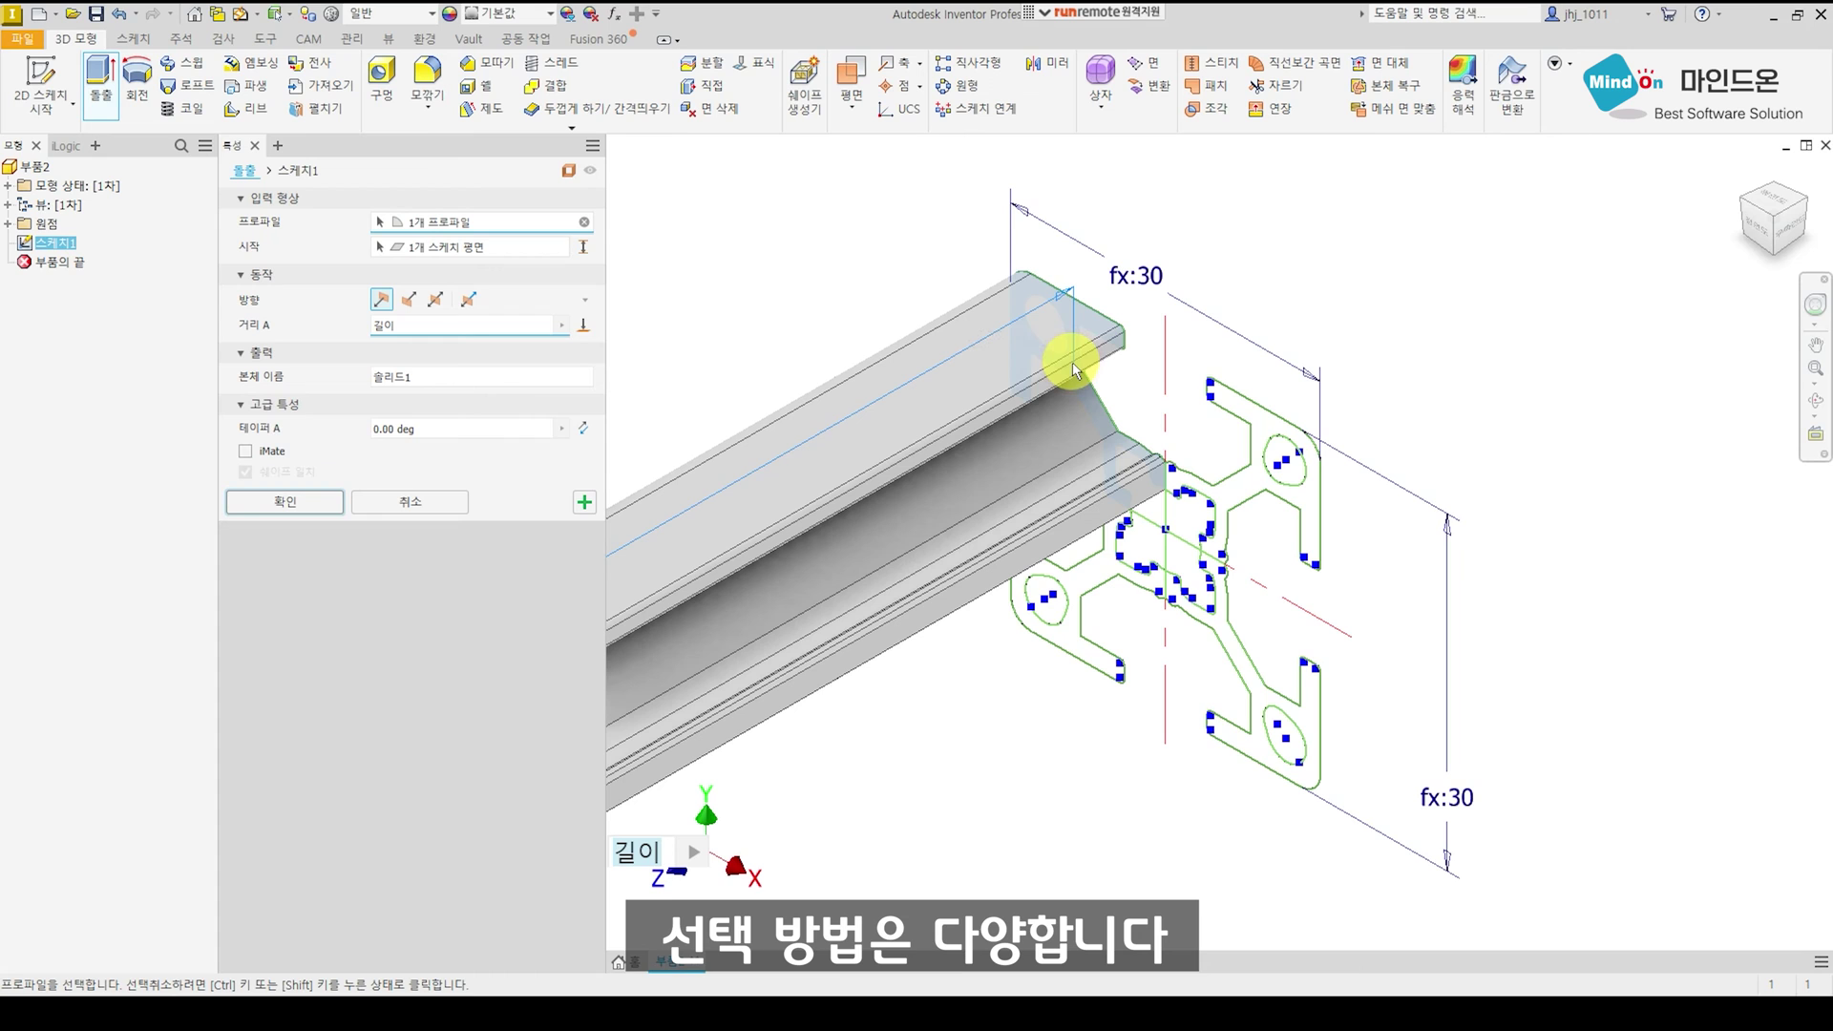
left_click(1259, 472)
middle_click_drag(1303, 542, 1010, 526, "shift")
middle_click_drag(1019, 541, 1018, 541, "shift")
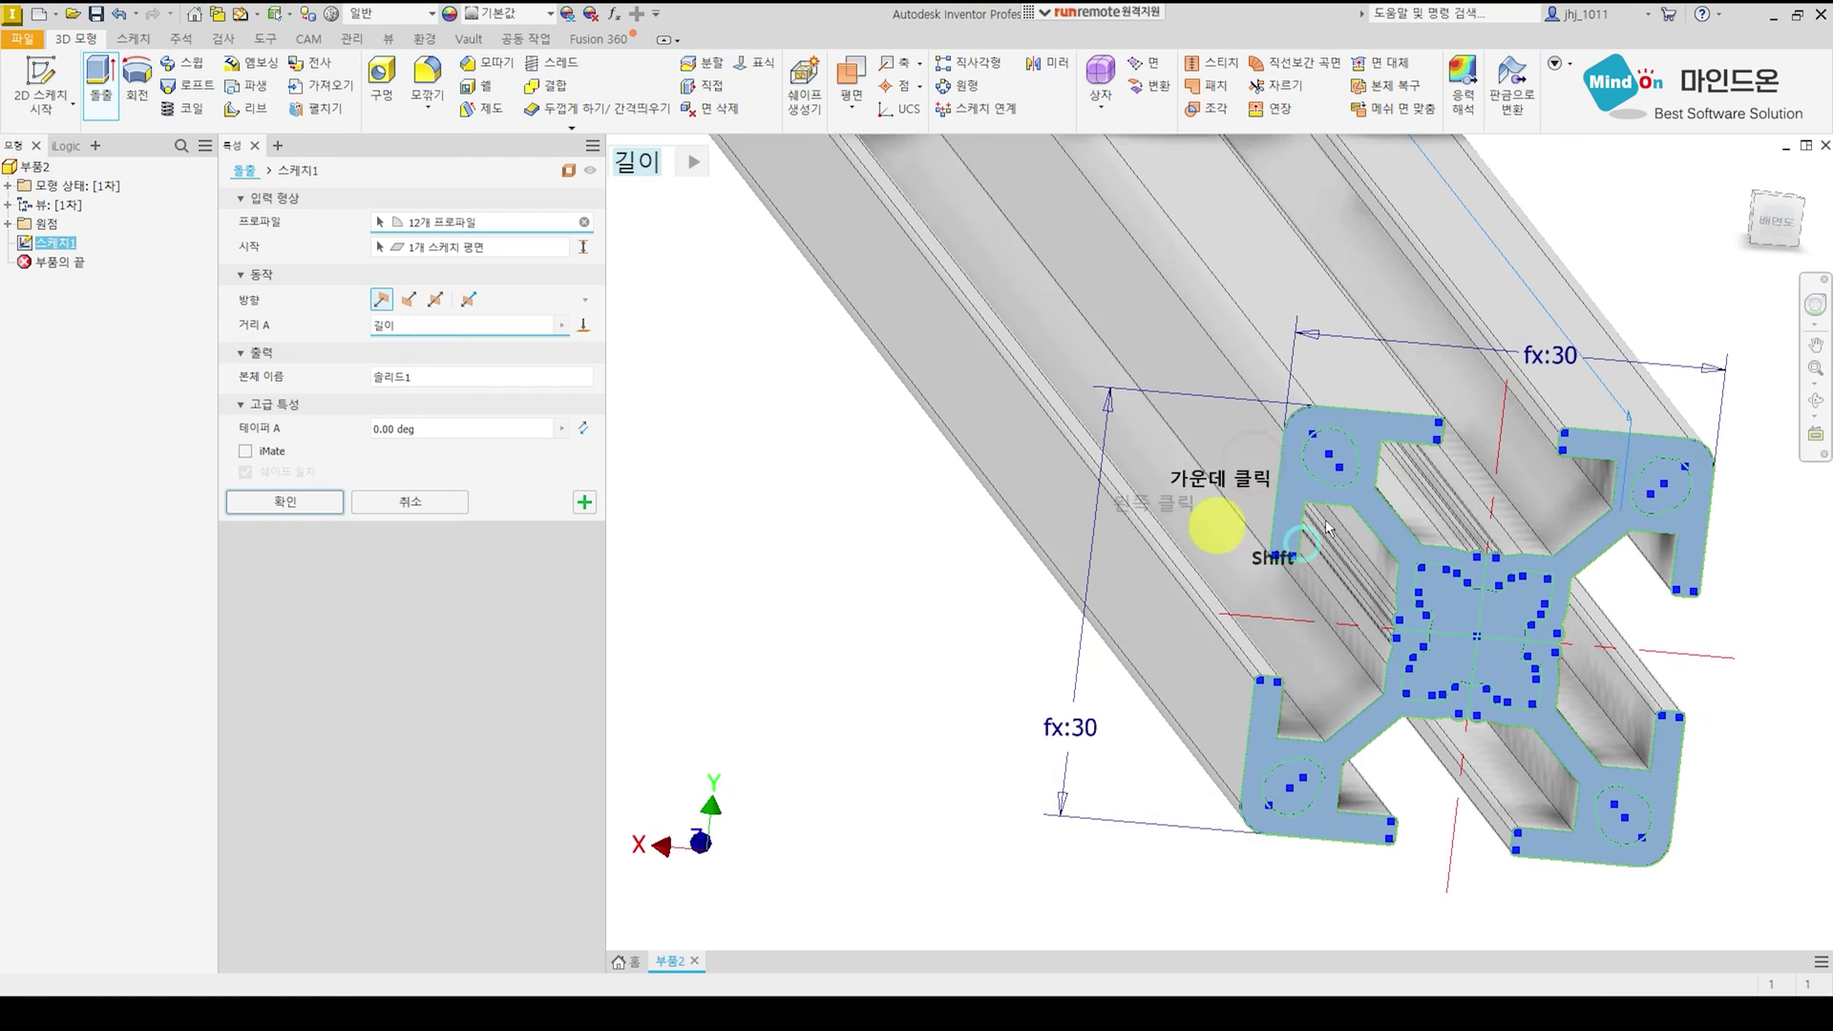
Remove the four corner holes and the hollow centre core regions from the extrusion's profile selection.
left_click(1339, 462, "shift")
left_click(1660, 490, "shift")
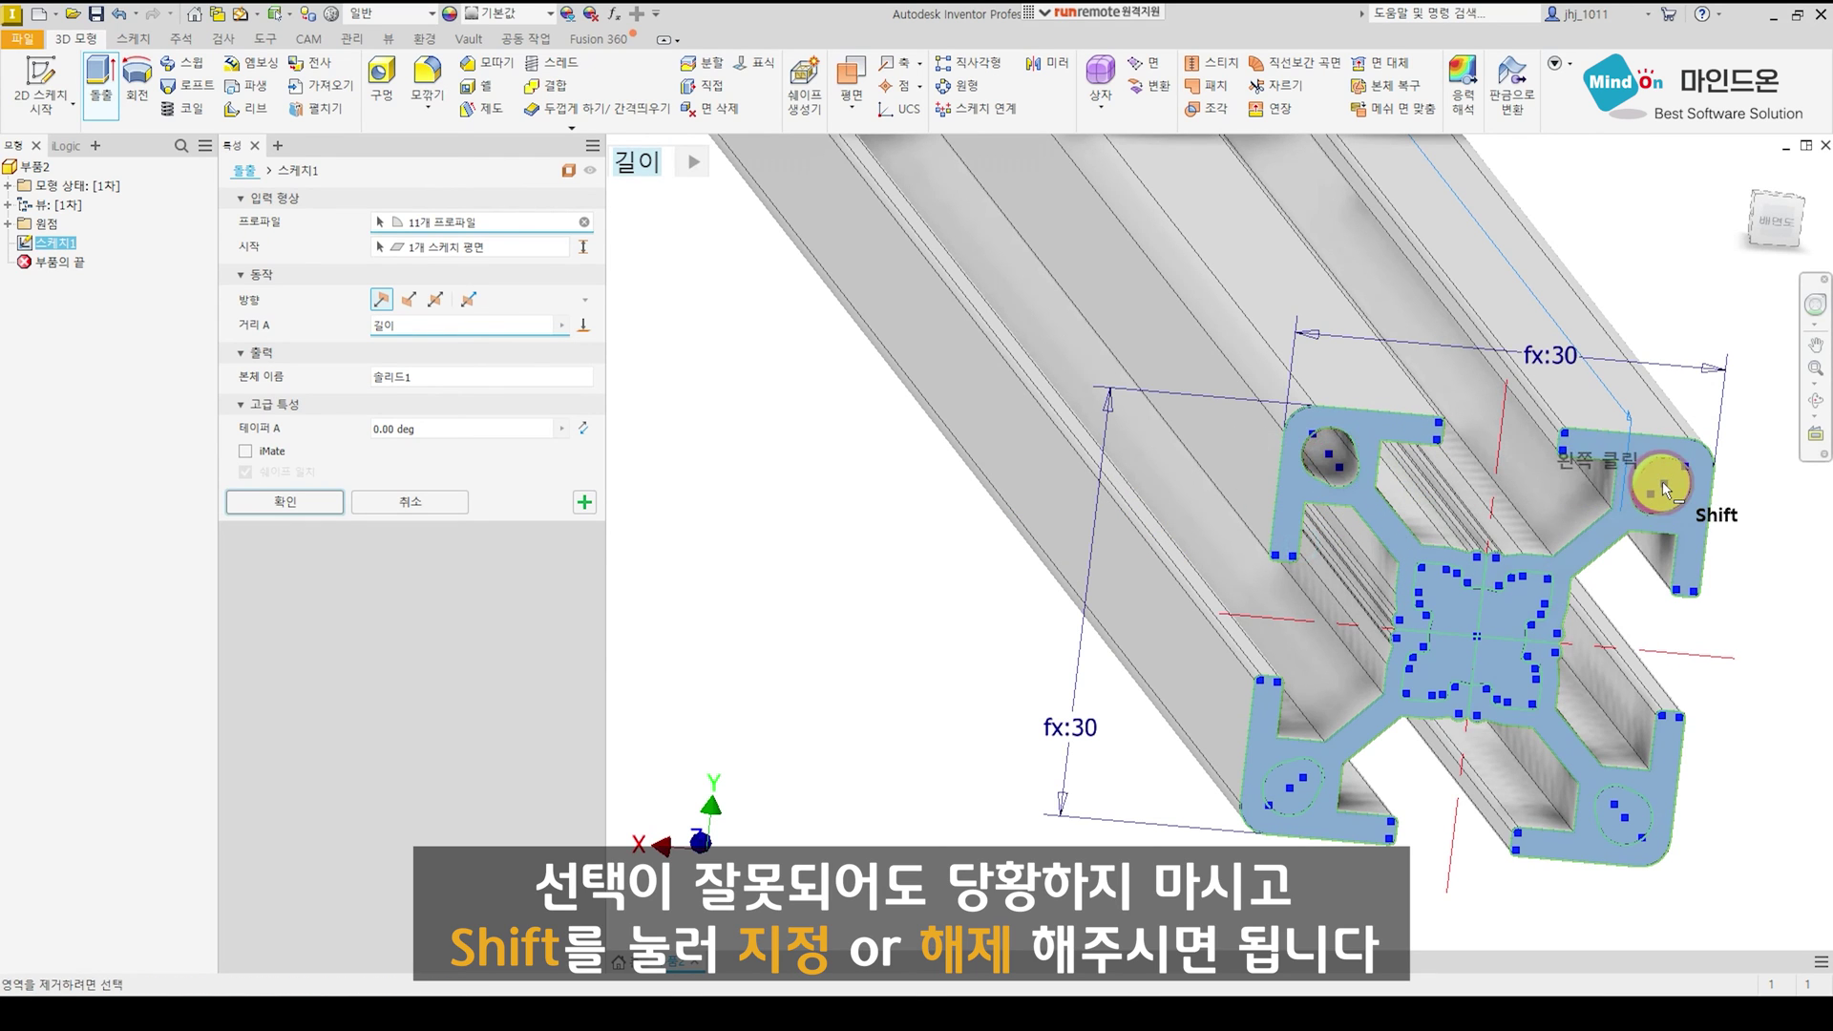
left_click(1493, 643, "shift")
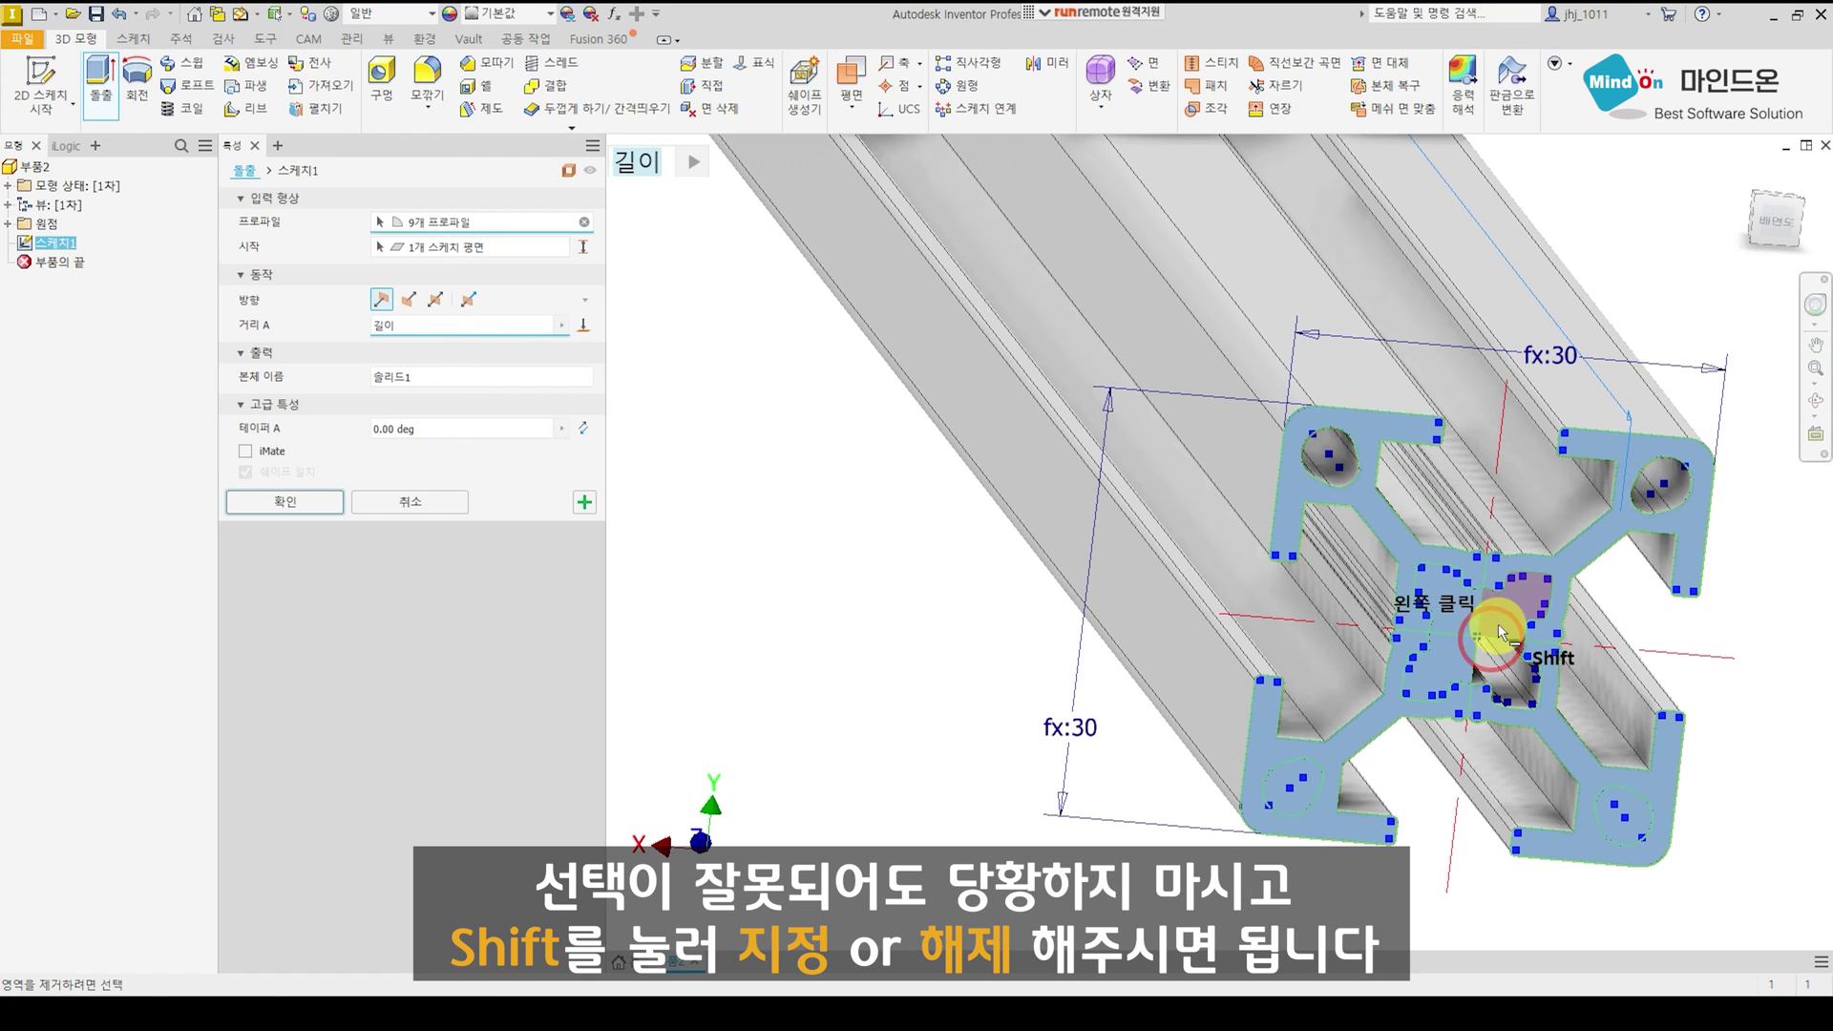
left_click(1468, 611, "shift")
left_click(1456, 641, "shift")
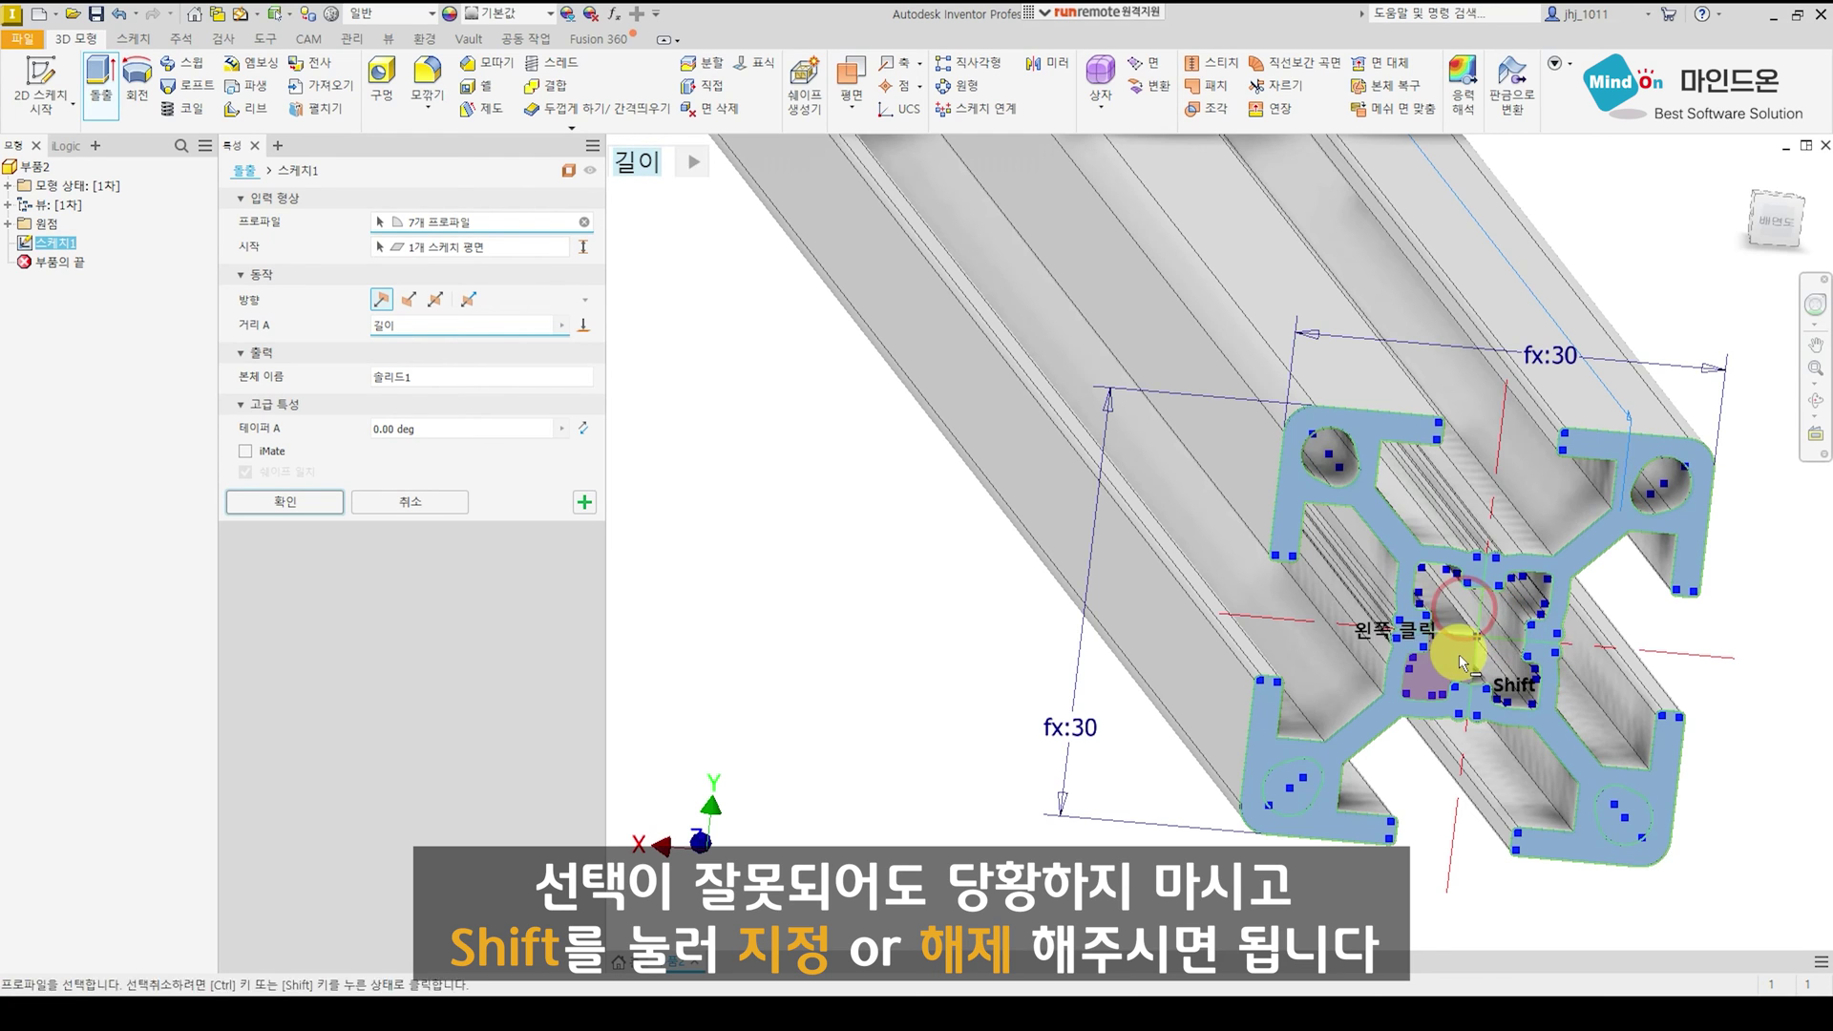
left_click(1628, 823, "shift")
left_click(1628, 821, "shift")
left_click(1274, 811, "shift")
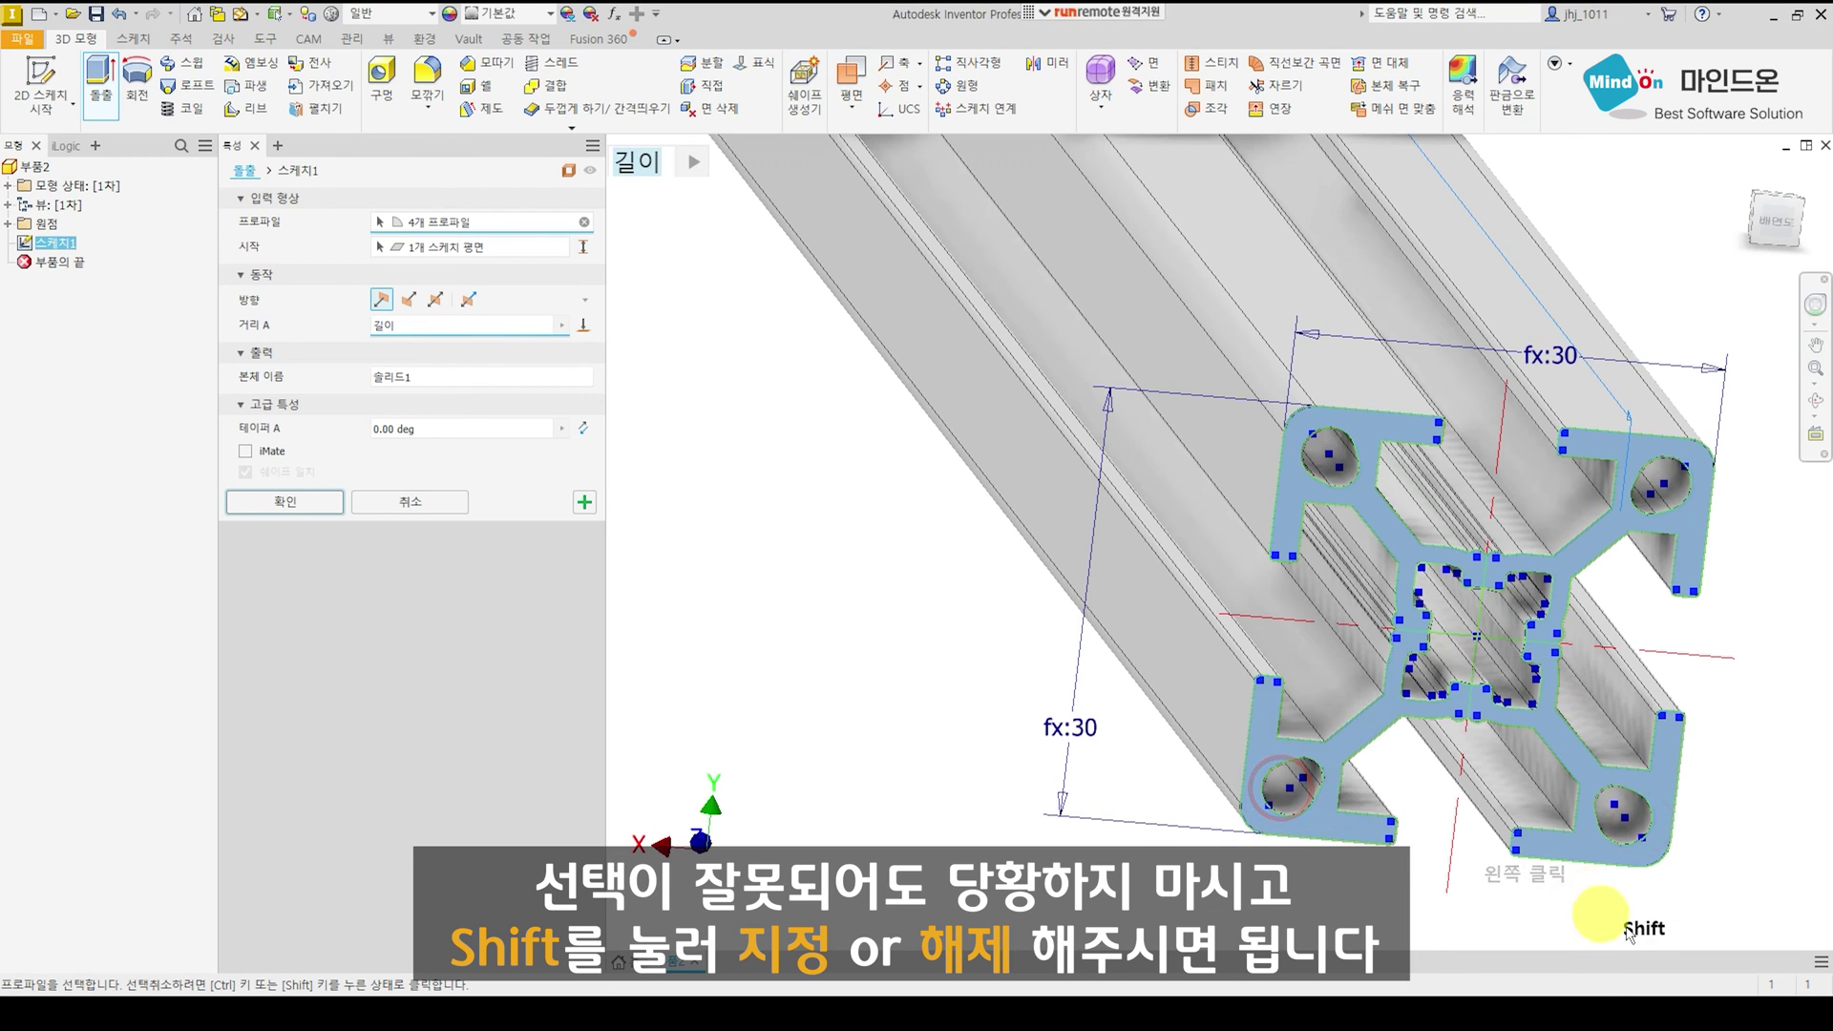
Confirm the extrusion of the profile section along the 길이 distance and check the resulting bar.
key("F6")
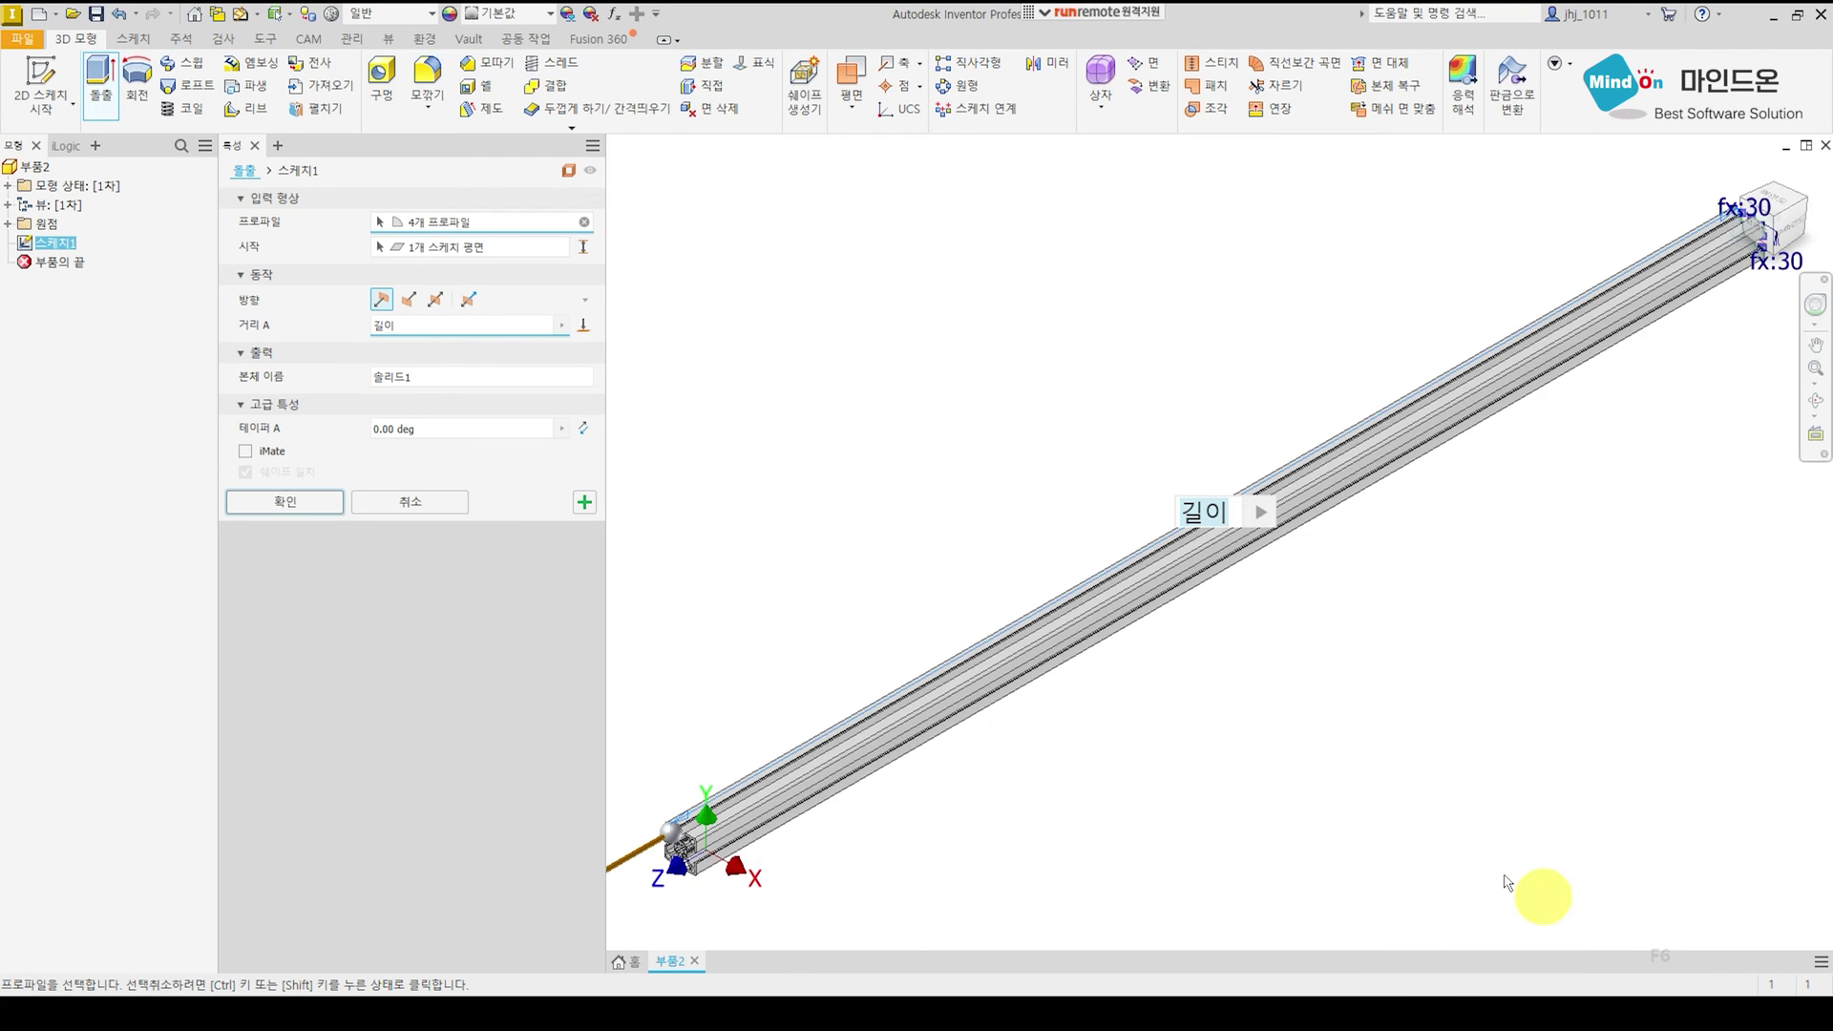
left_click(313, 516)
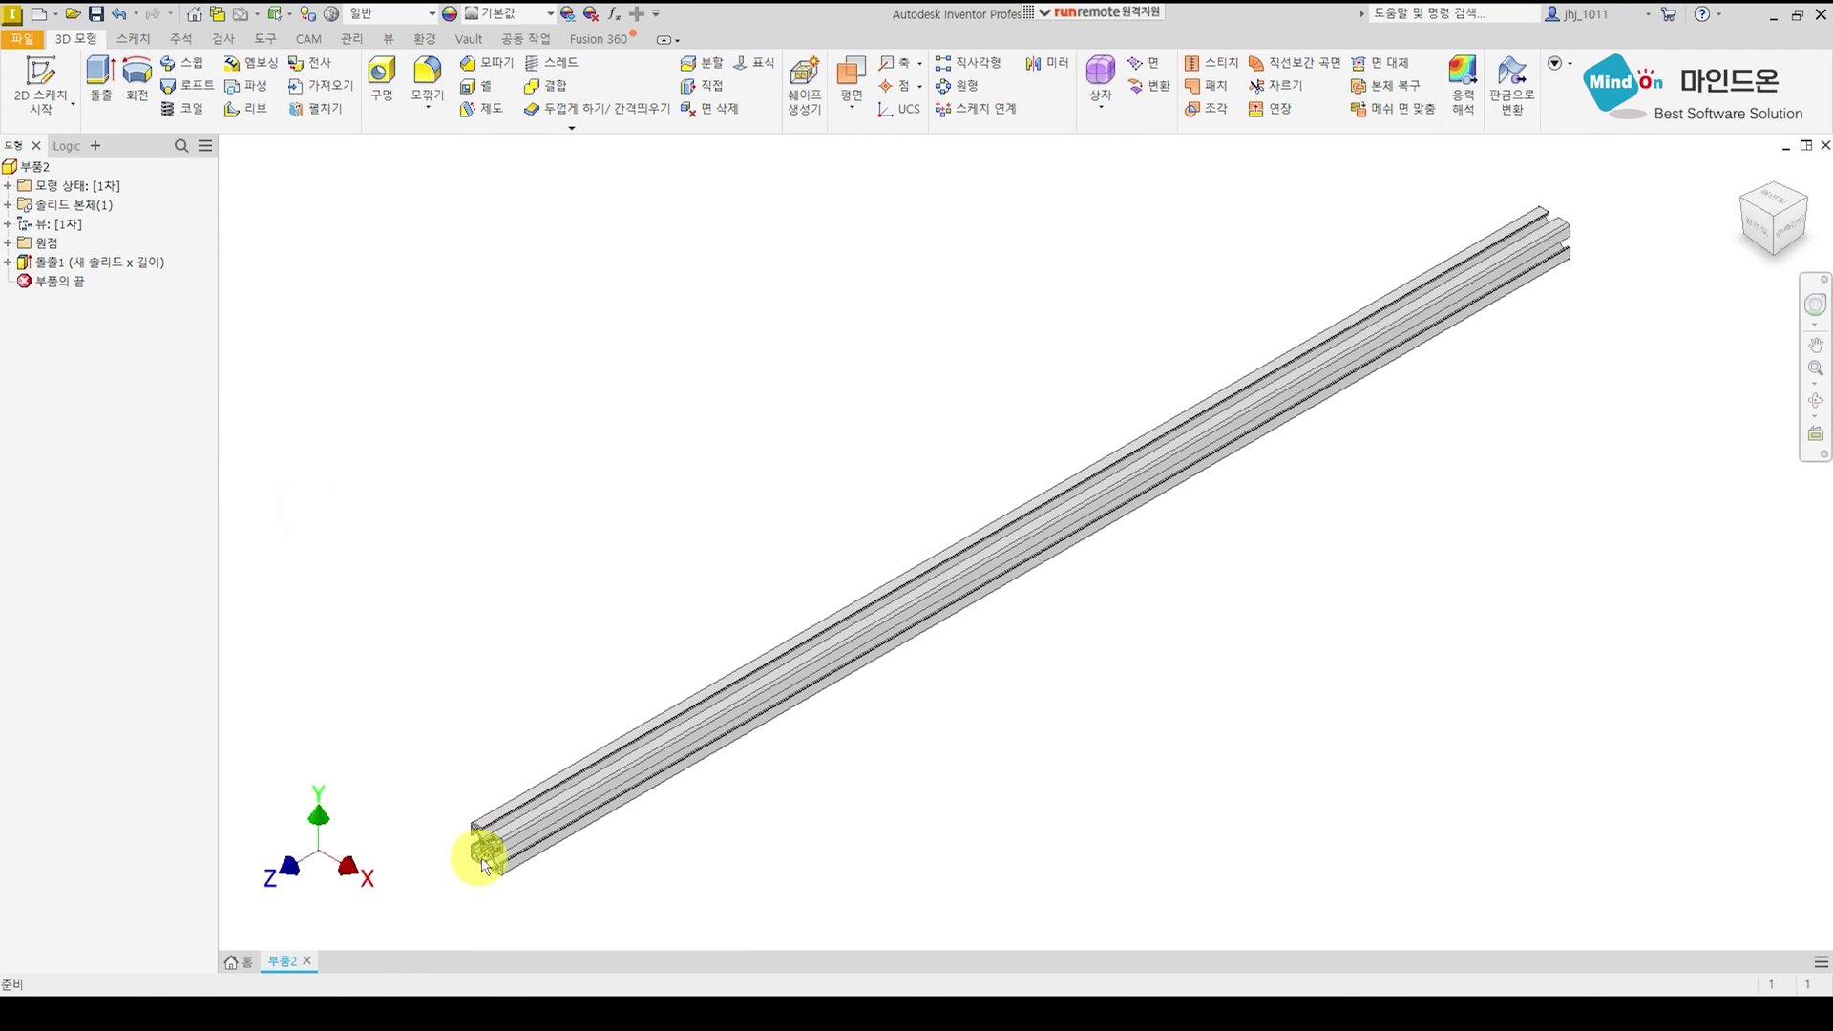
scroll(490, 852, "up", 5)
scroll(491, 850, "up", 2)
scroll(491, 851, "down", 6)
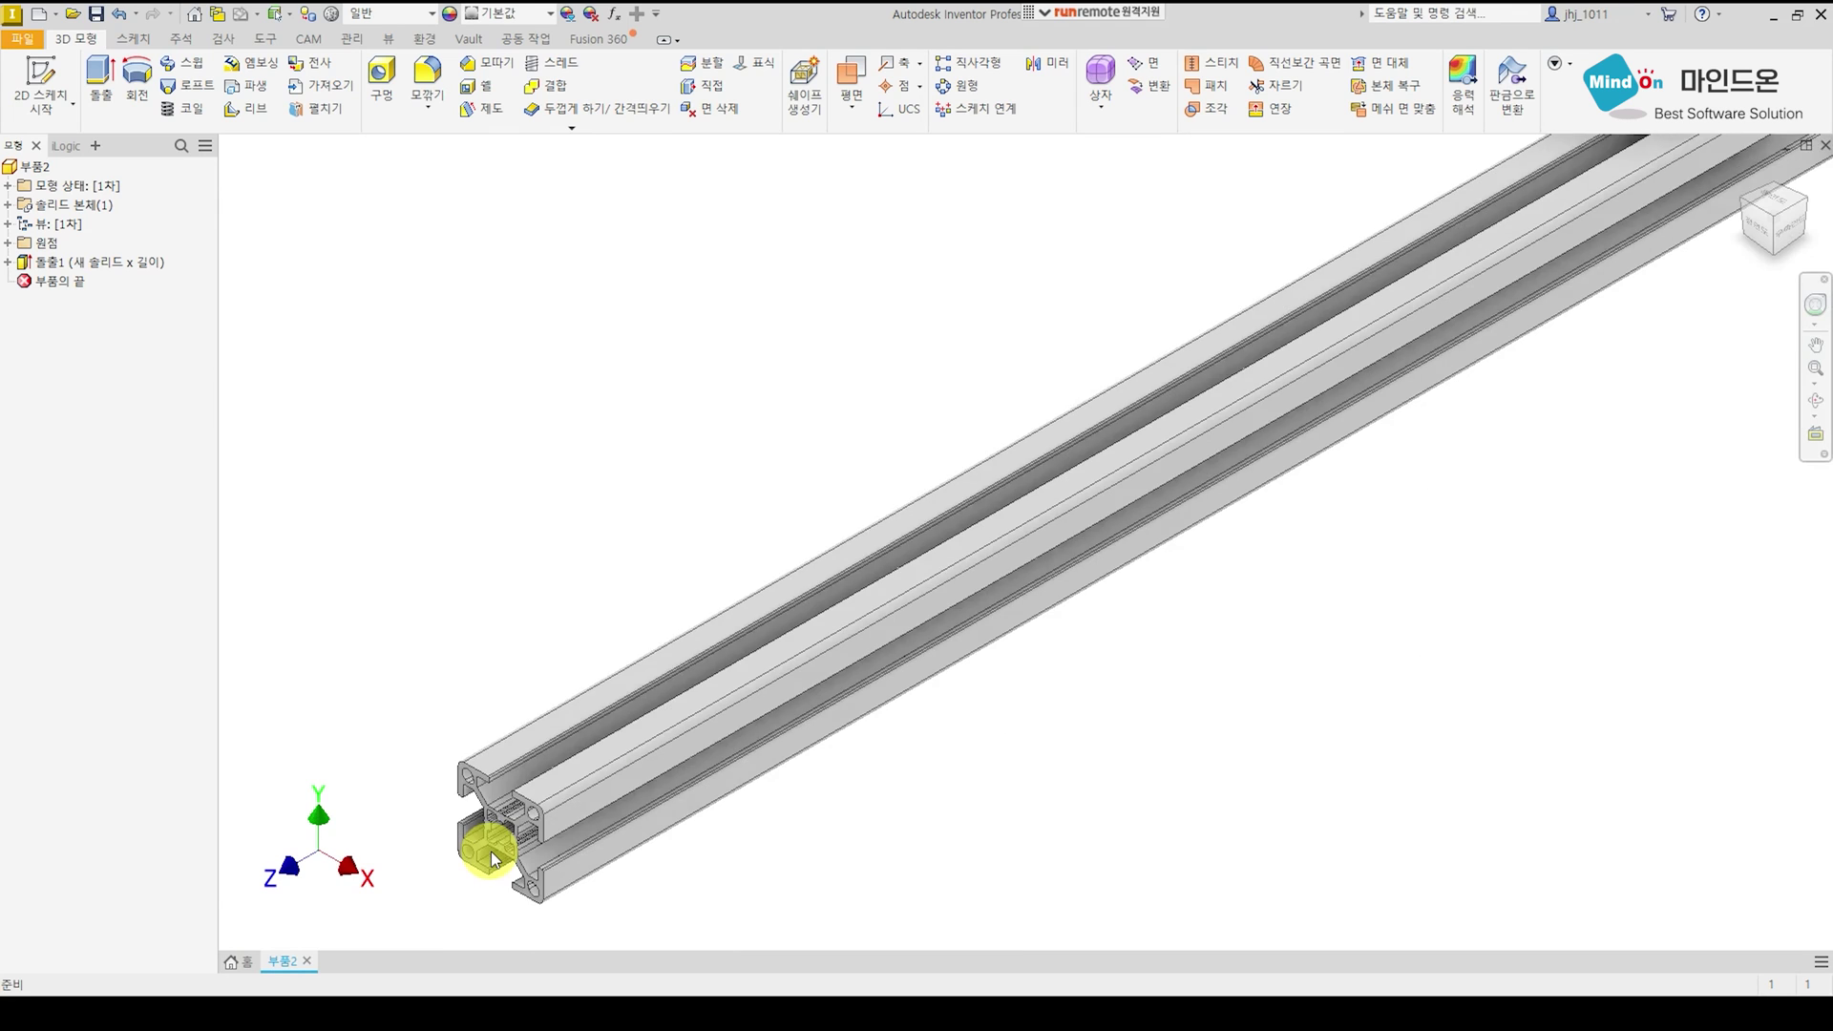
scroll(503, 850, "down", 3)
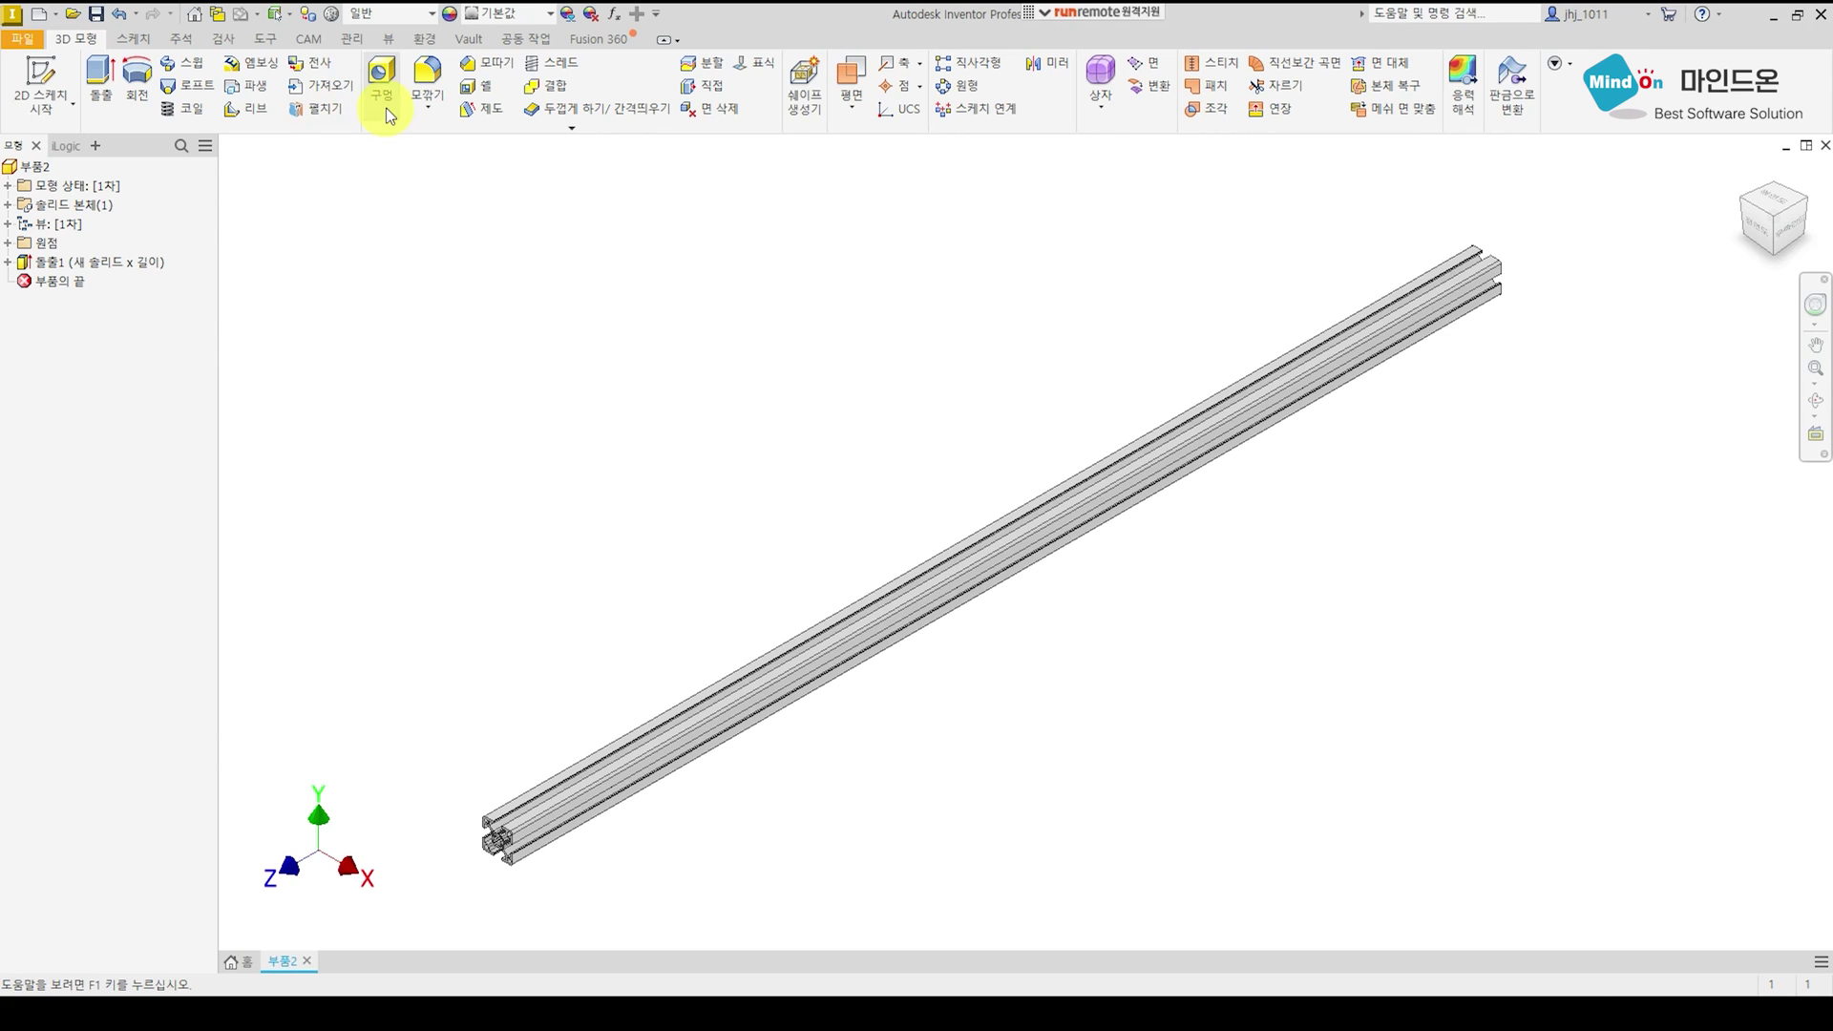
Set the 길이 user parameter to 100 mm in the part's parameters and fit the shortened bar in view.
left_click(349, 42)
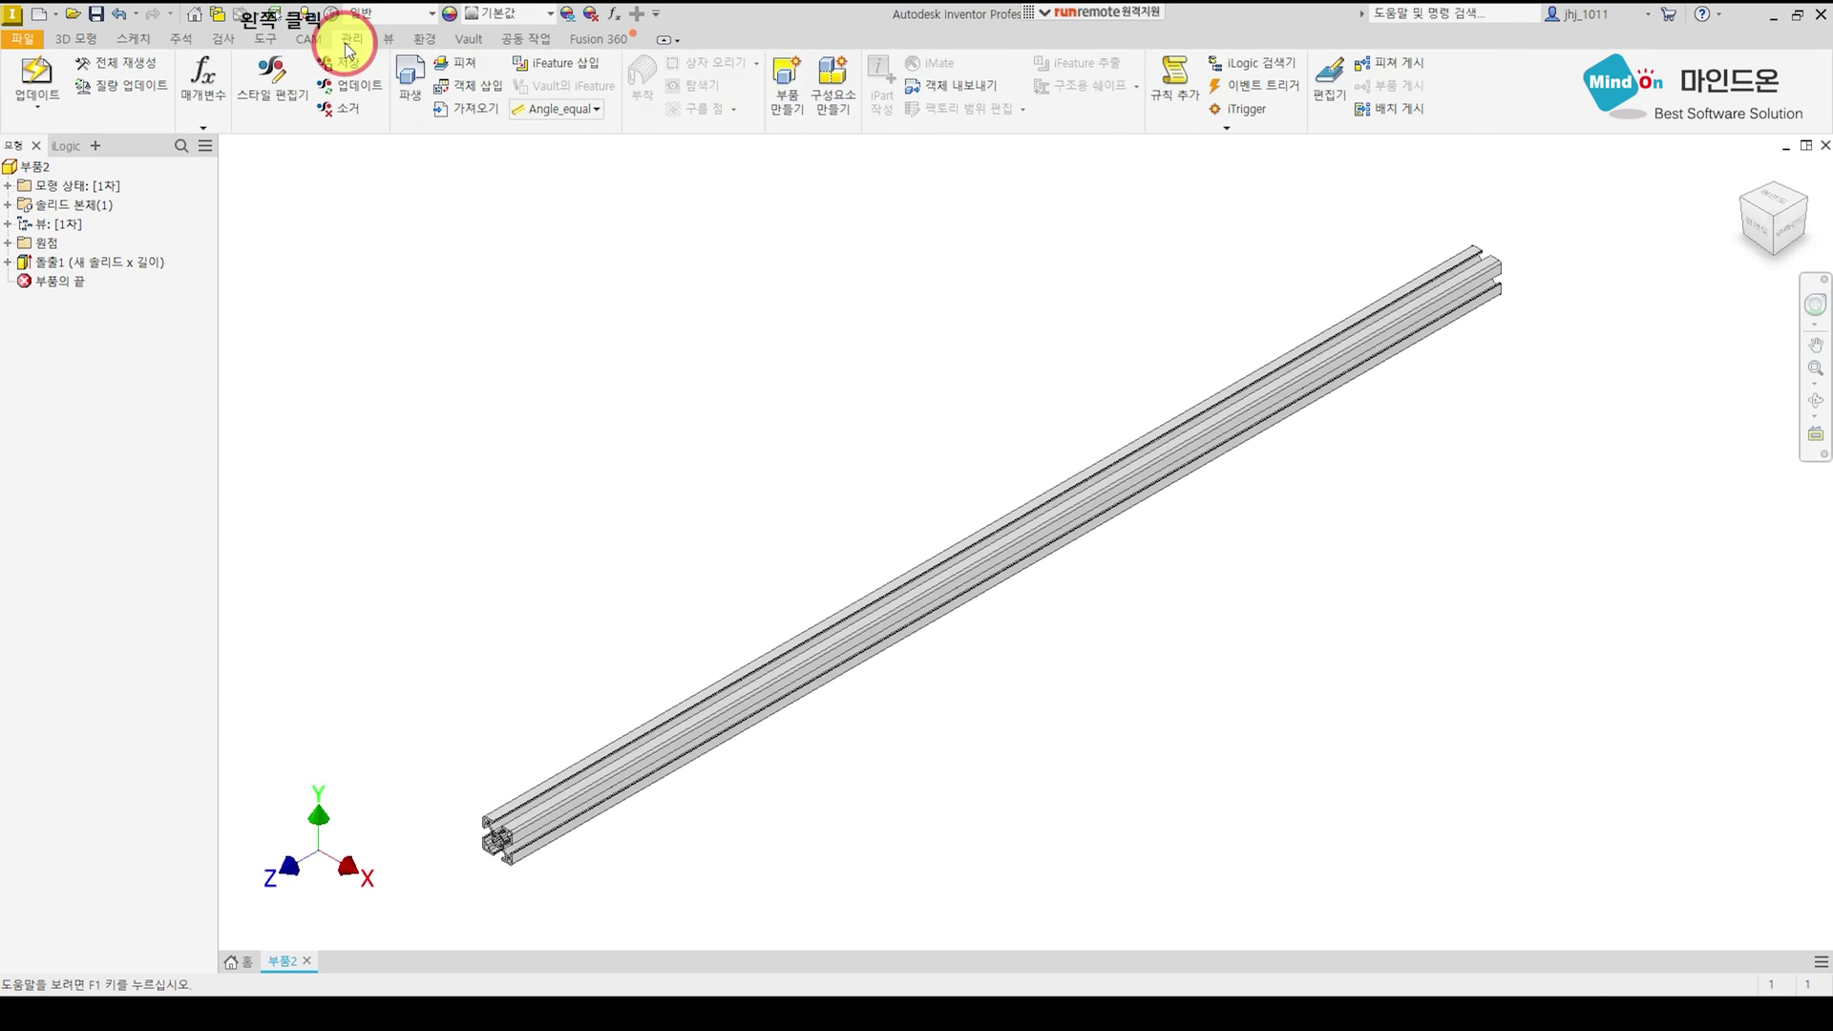
left_click(217, 80)
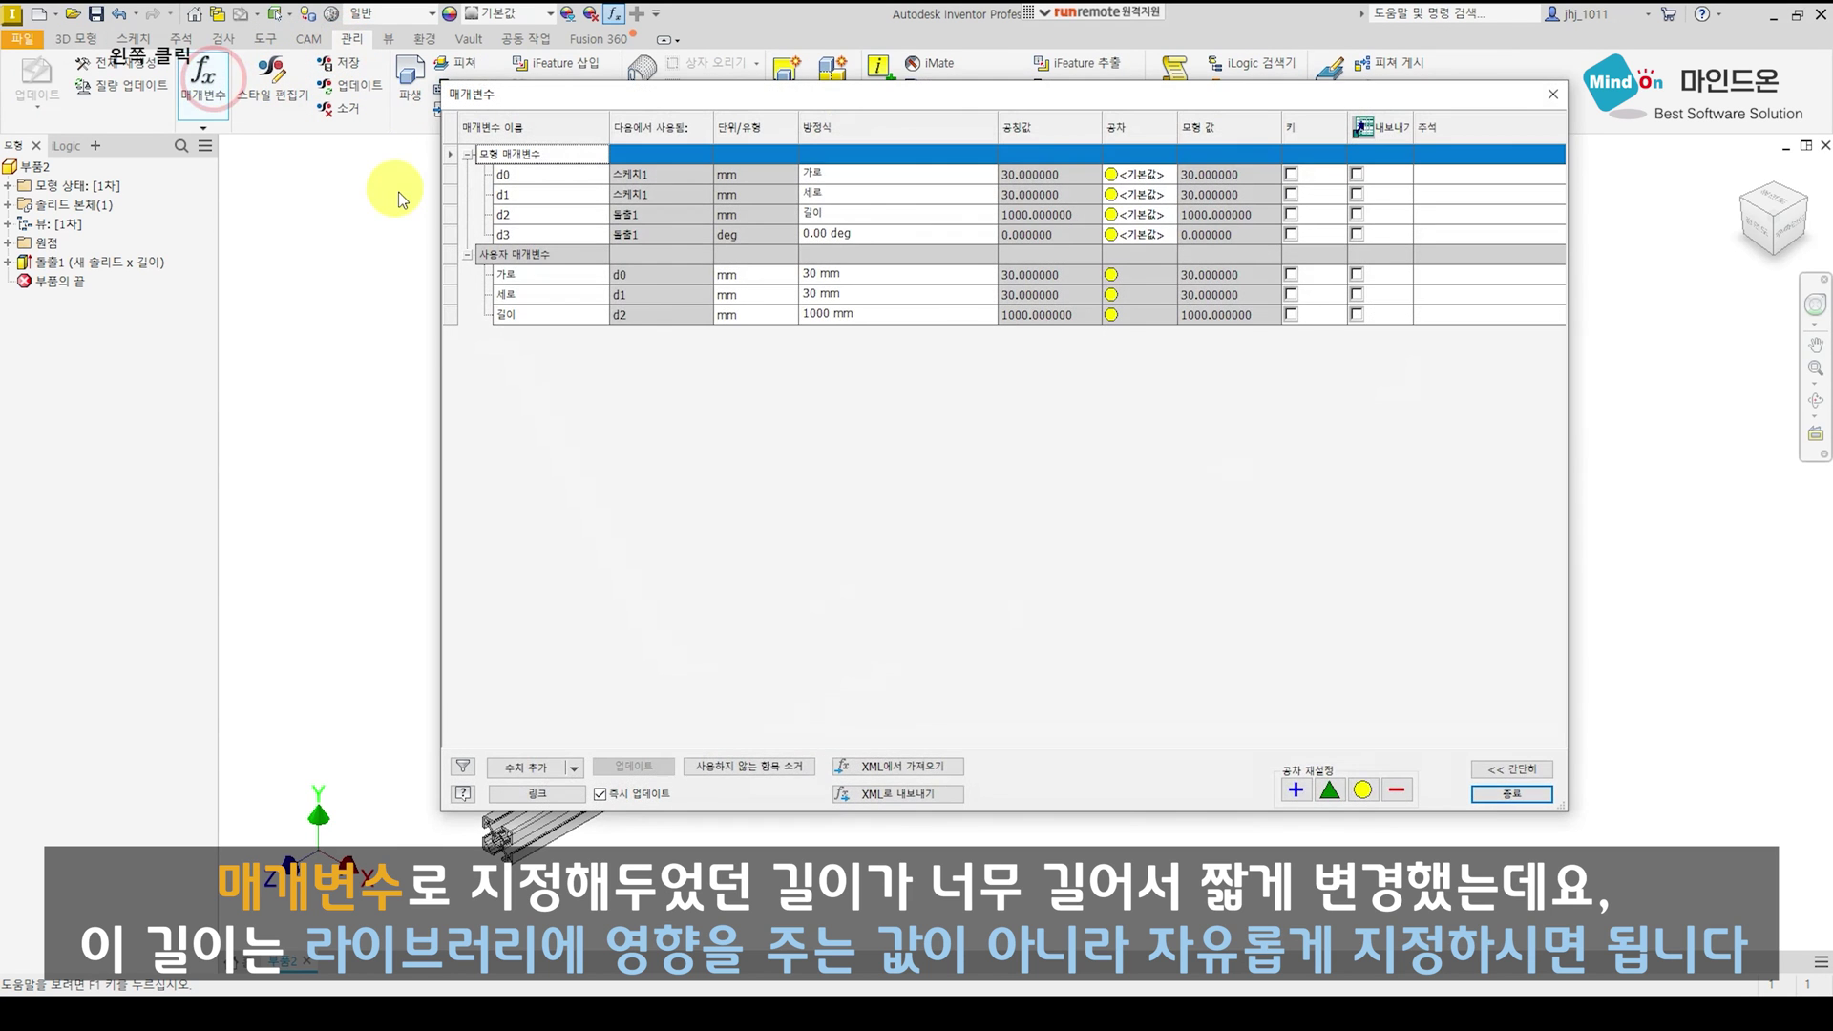
left_click(886, 318)
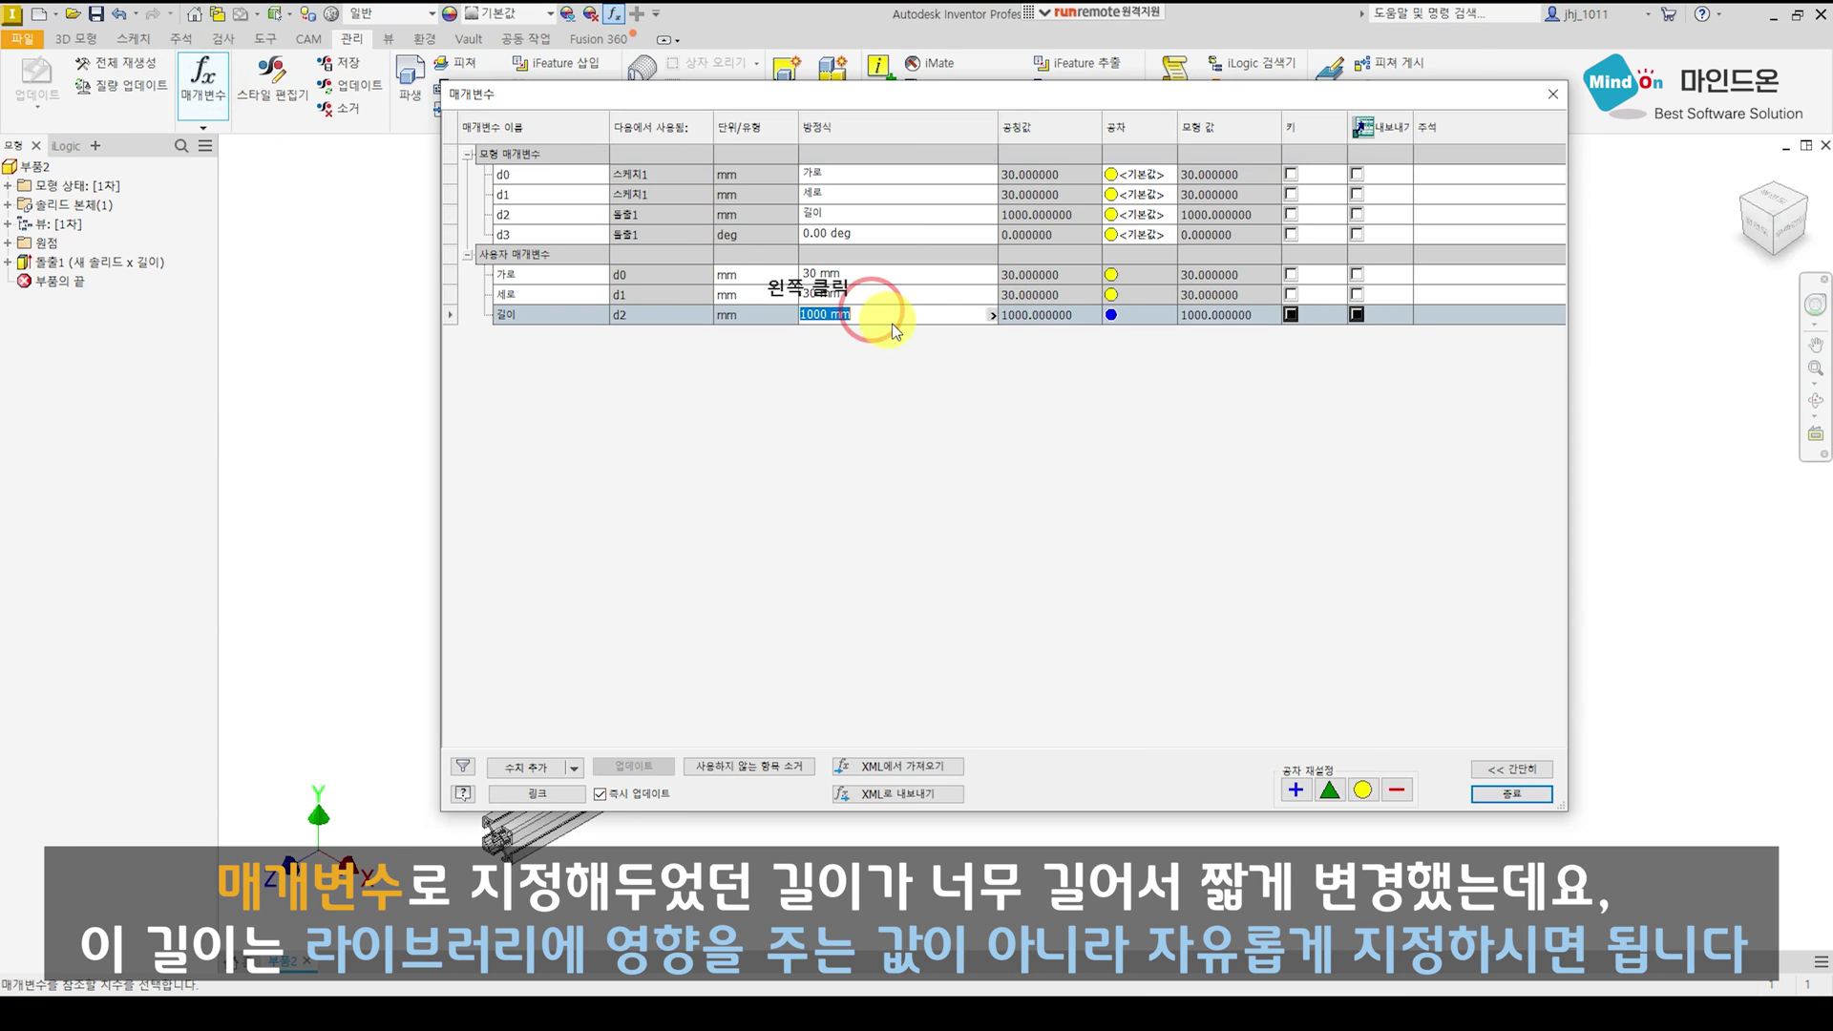
type("100")
key("Return")
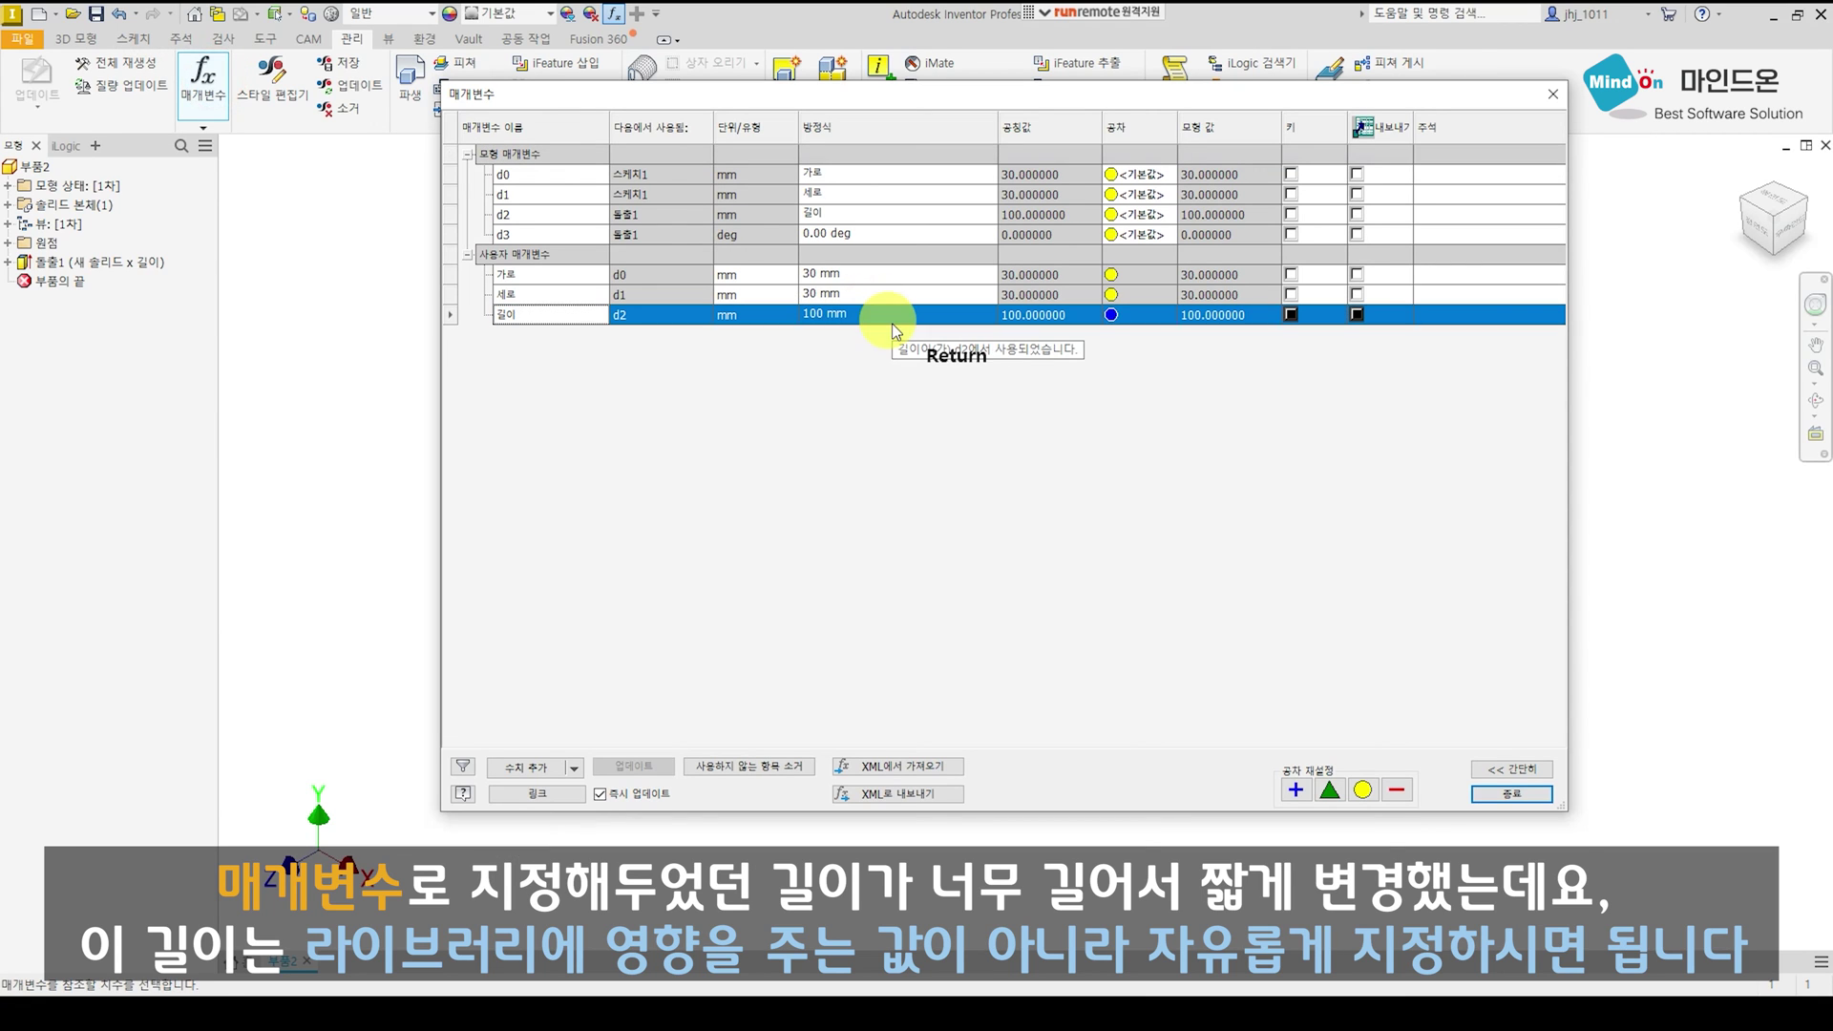
left_click(1537, 800)
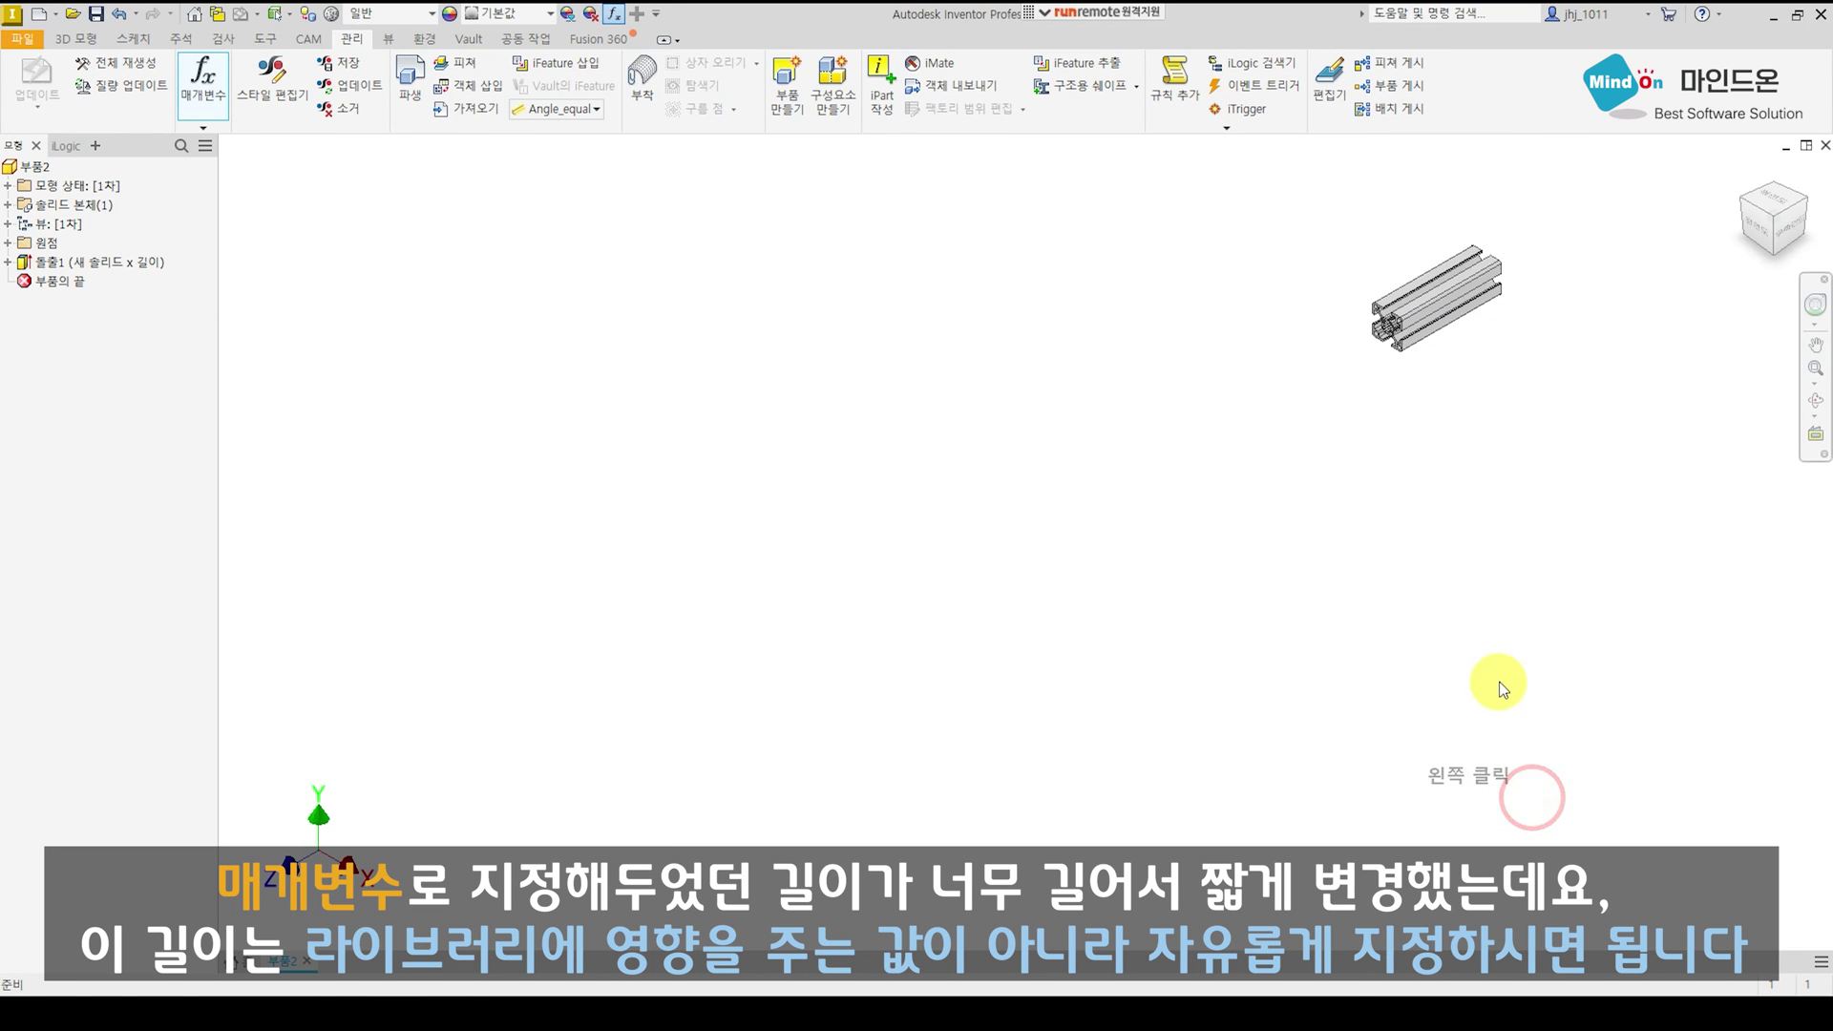
key("F7")
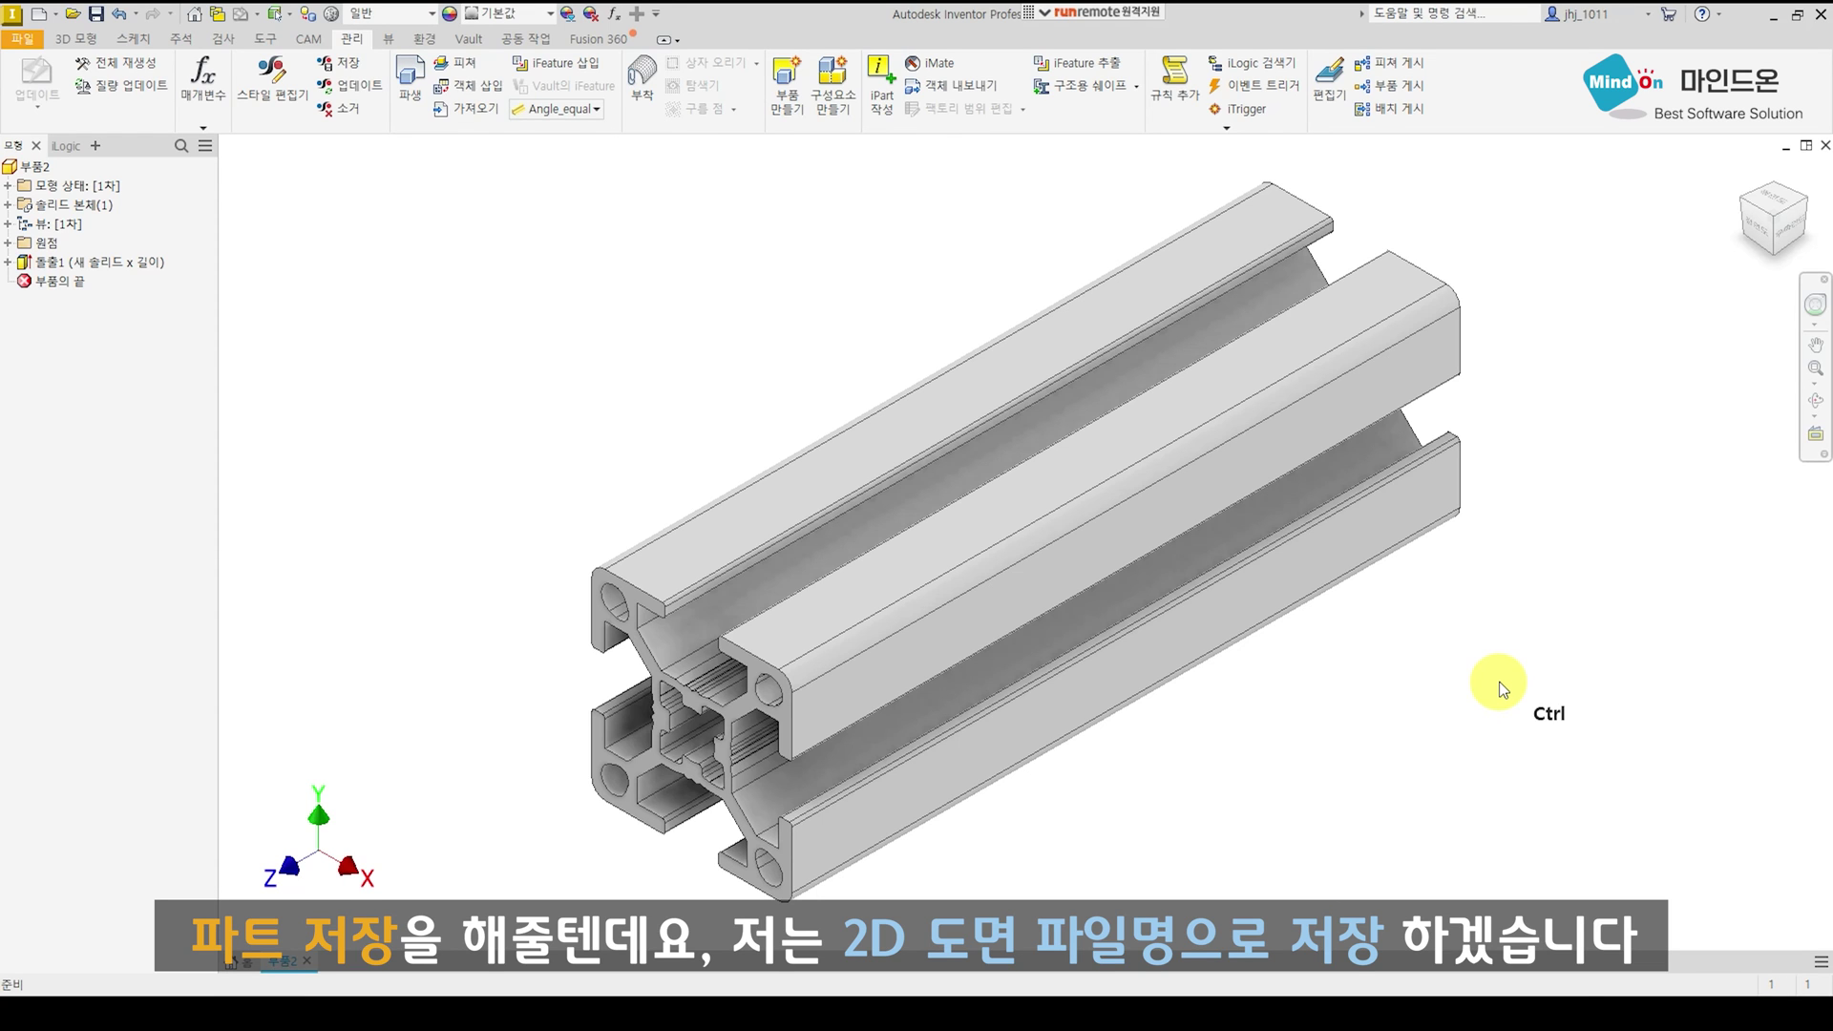
Start saving the part and choose the 3D folder inside AL Profile as the save location.
key("ctrl+s")
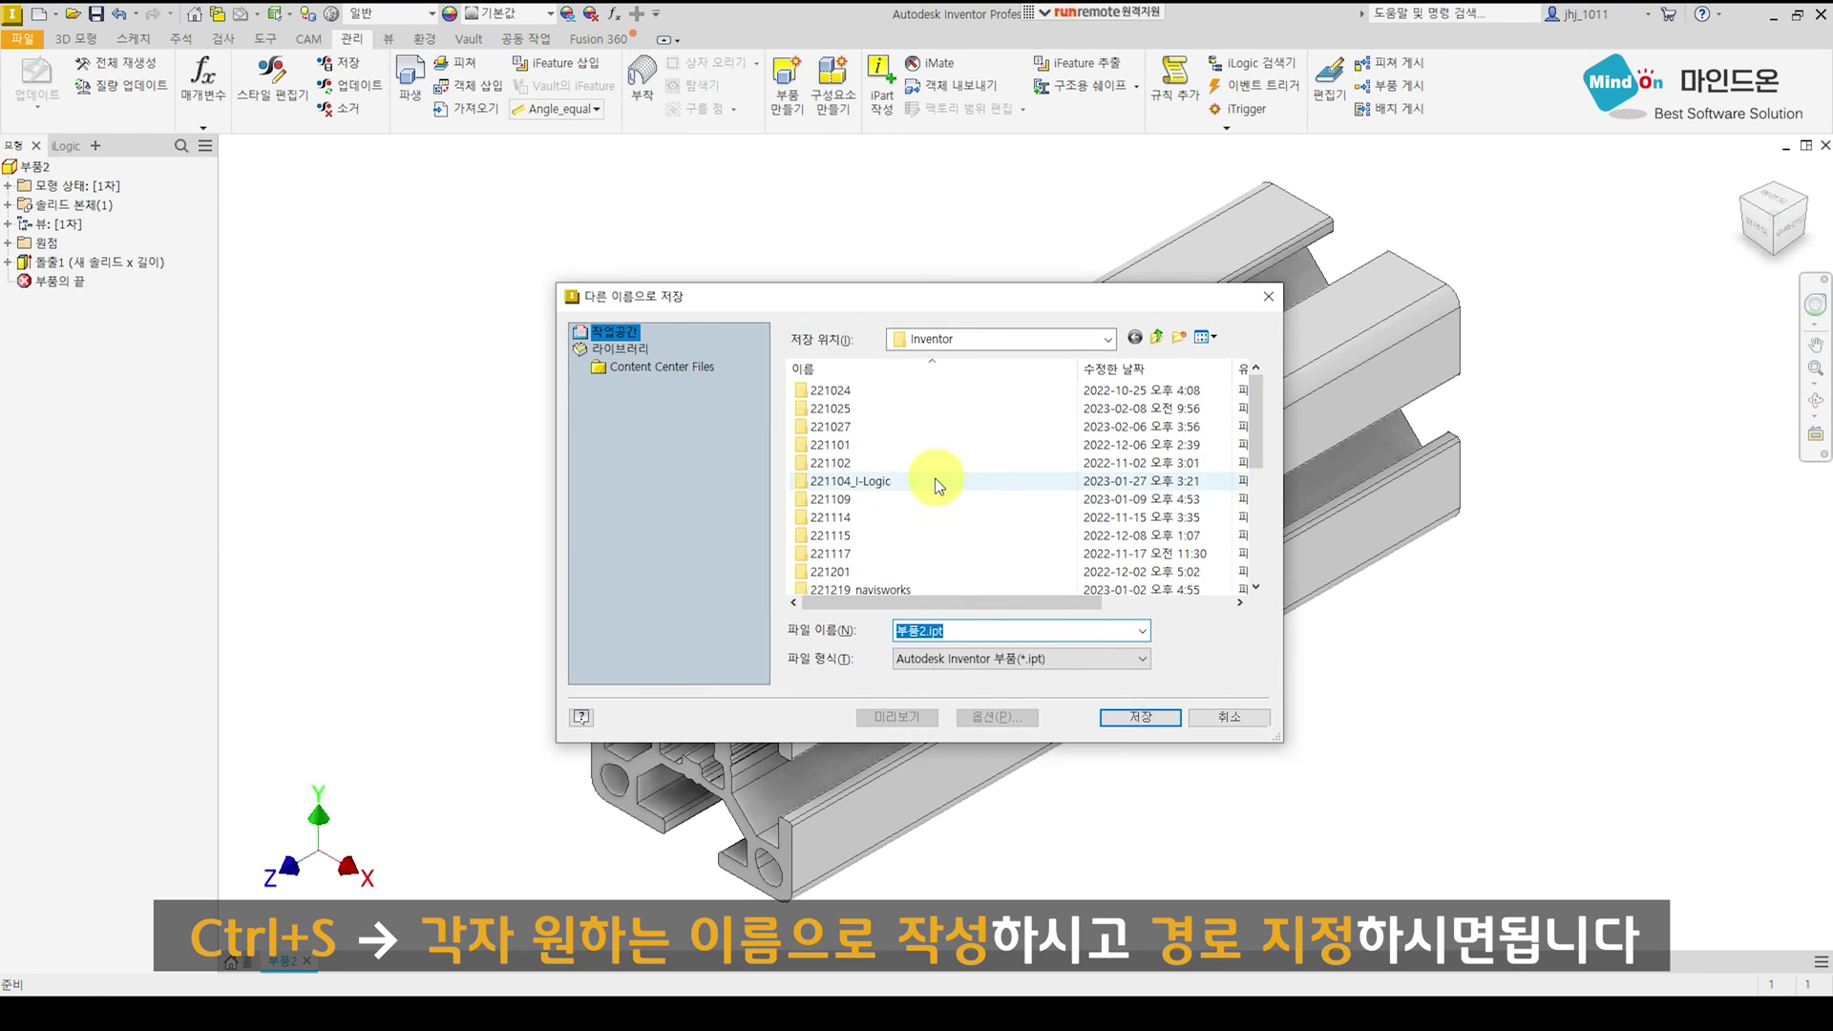
scroll(936, 485, "down", 3)
scroll(935, 487, "down", 2)
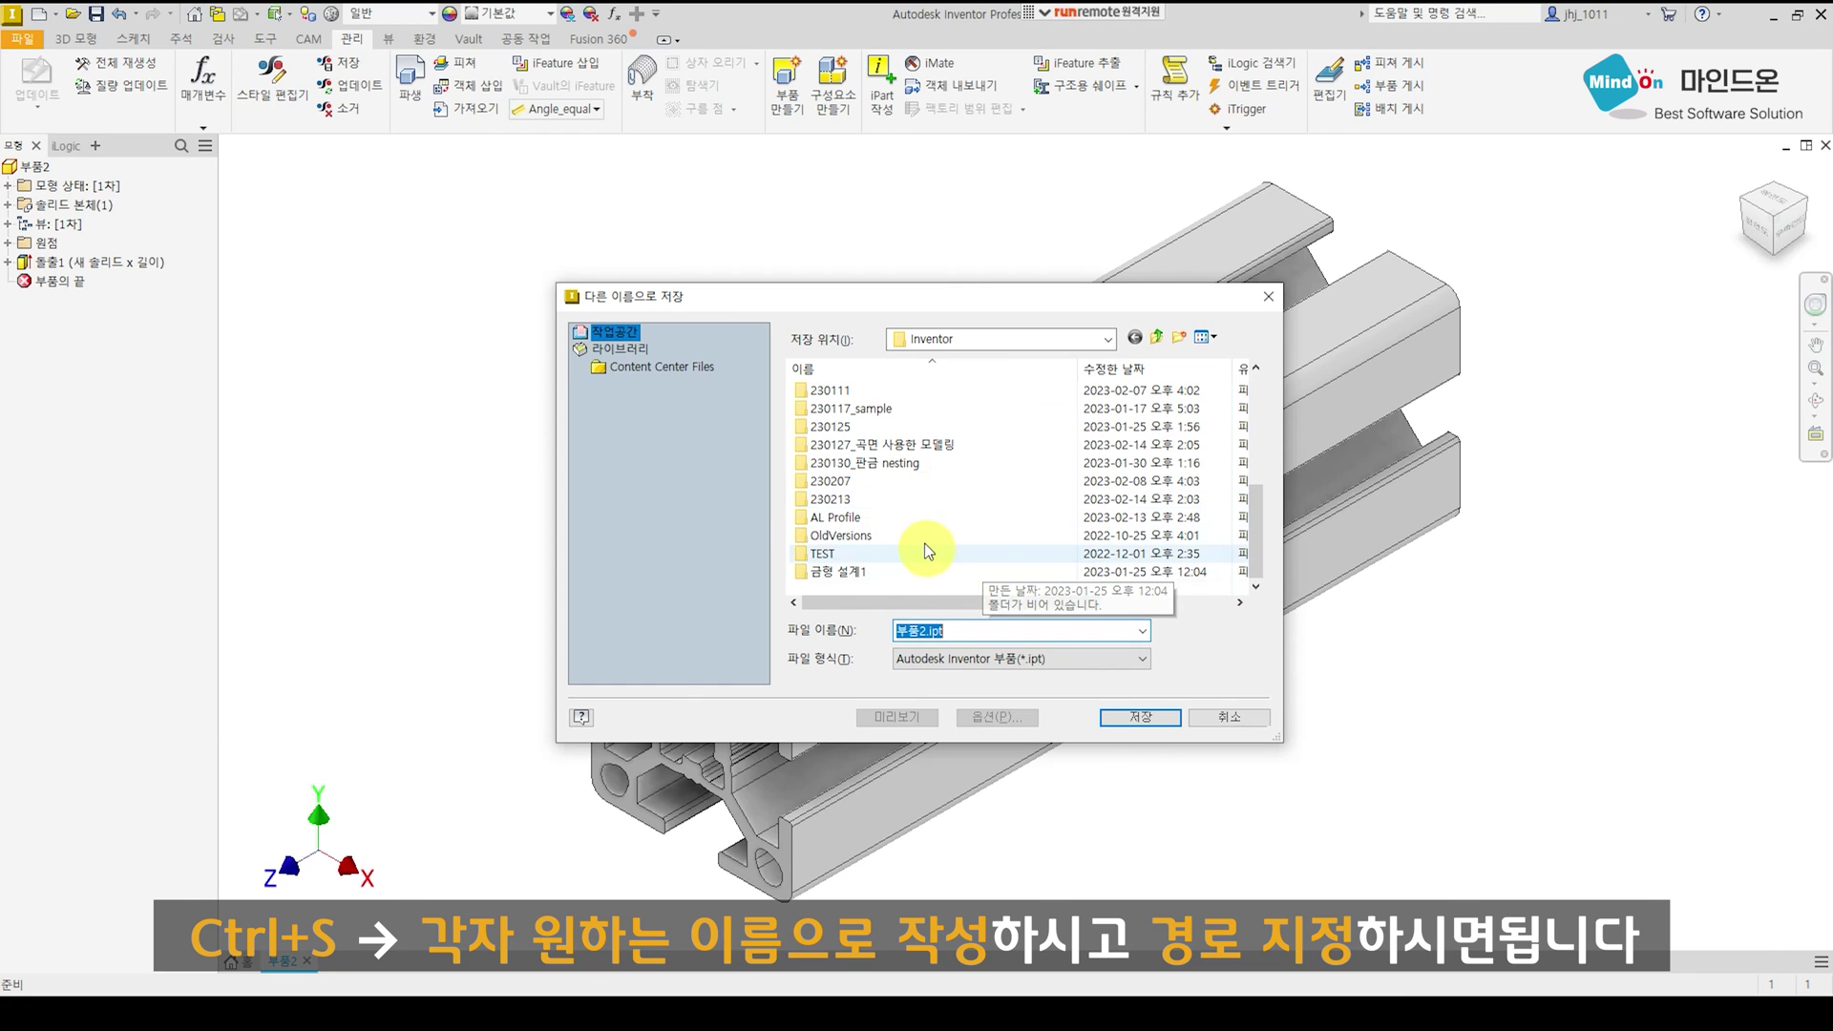
double_click(916, 517)
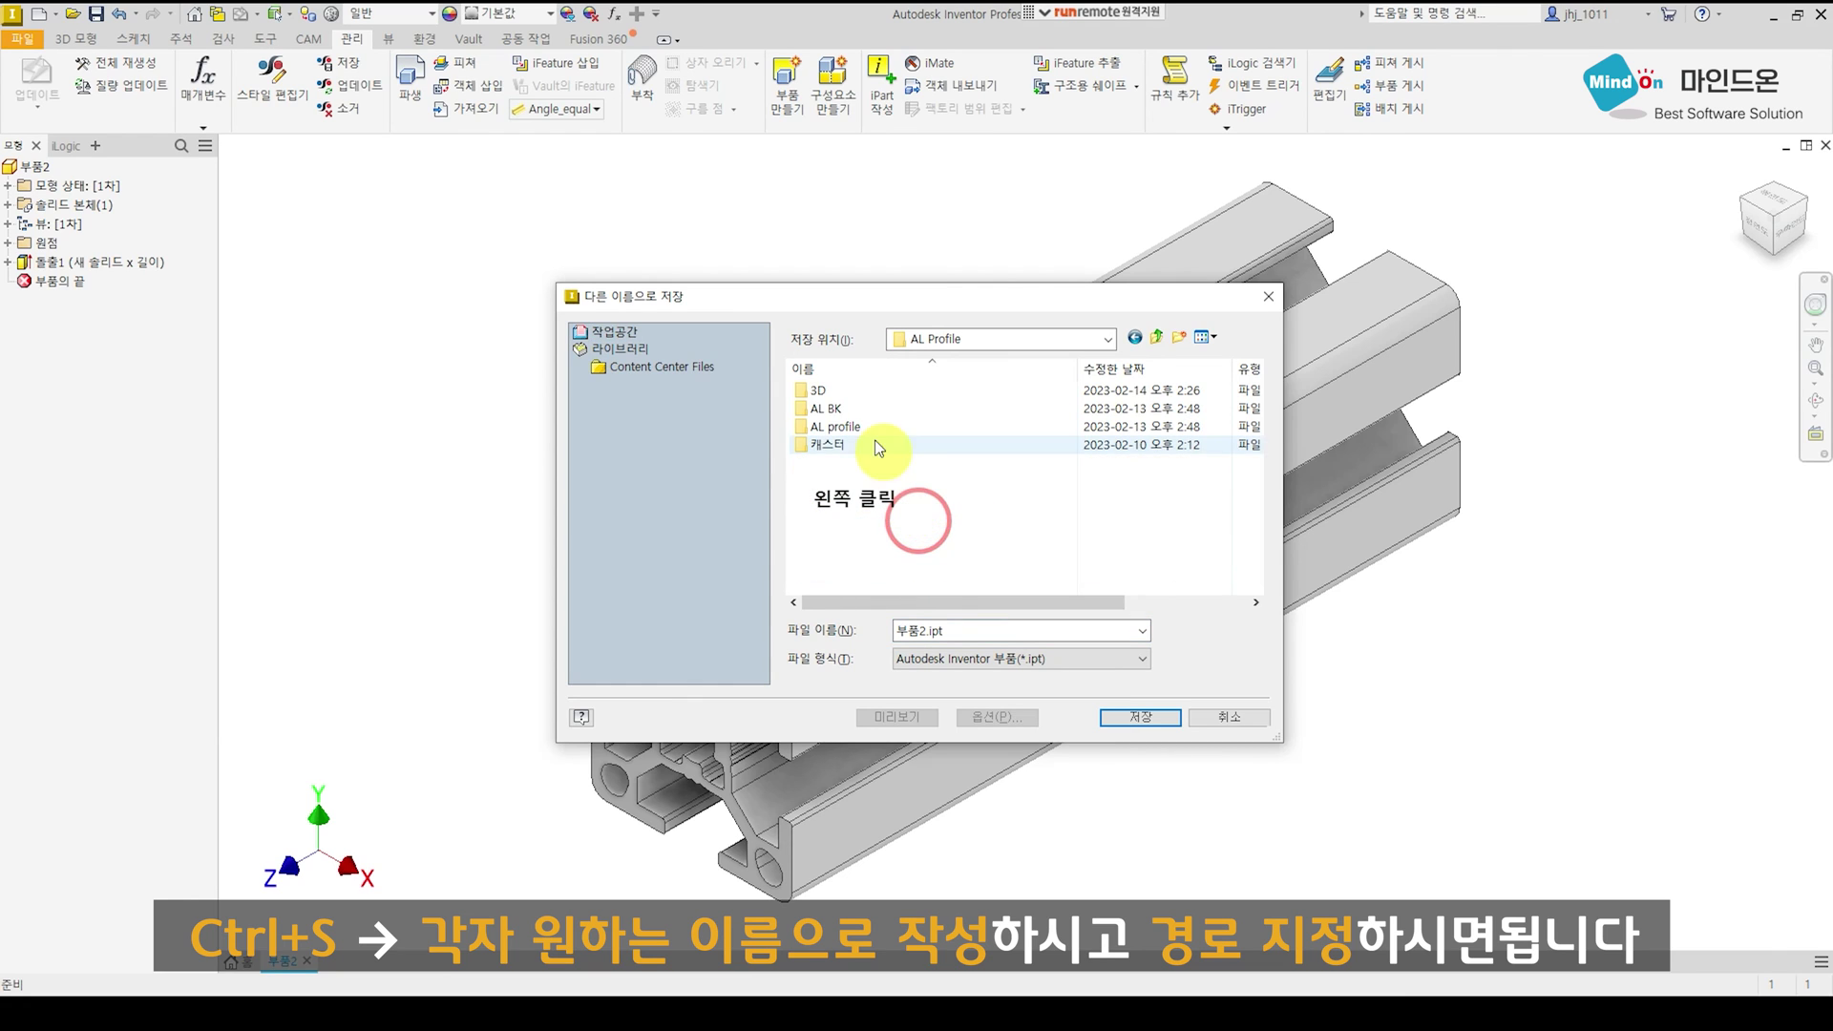
double_click(848, 391)
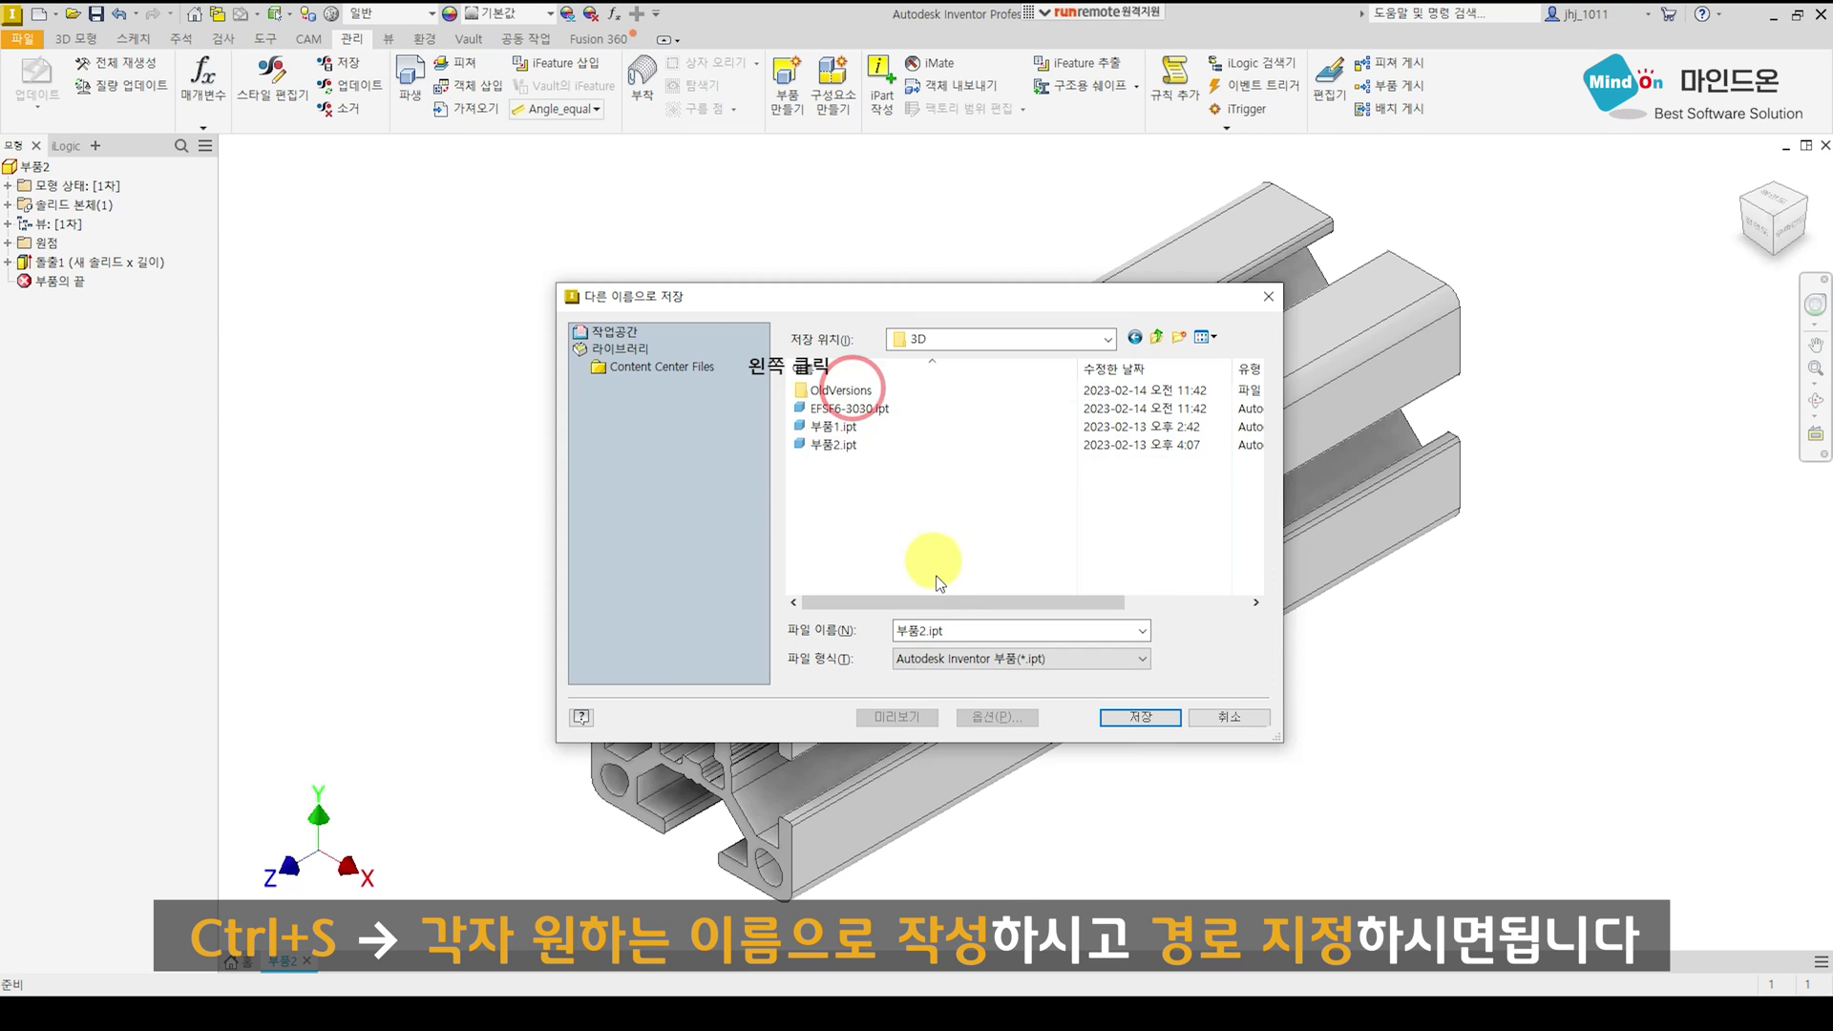
double_click(957, 631)
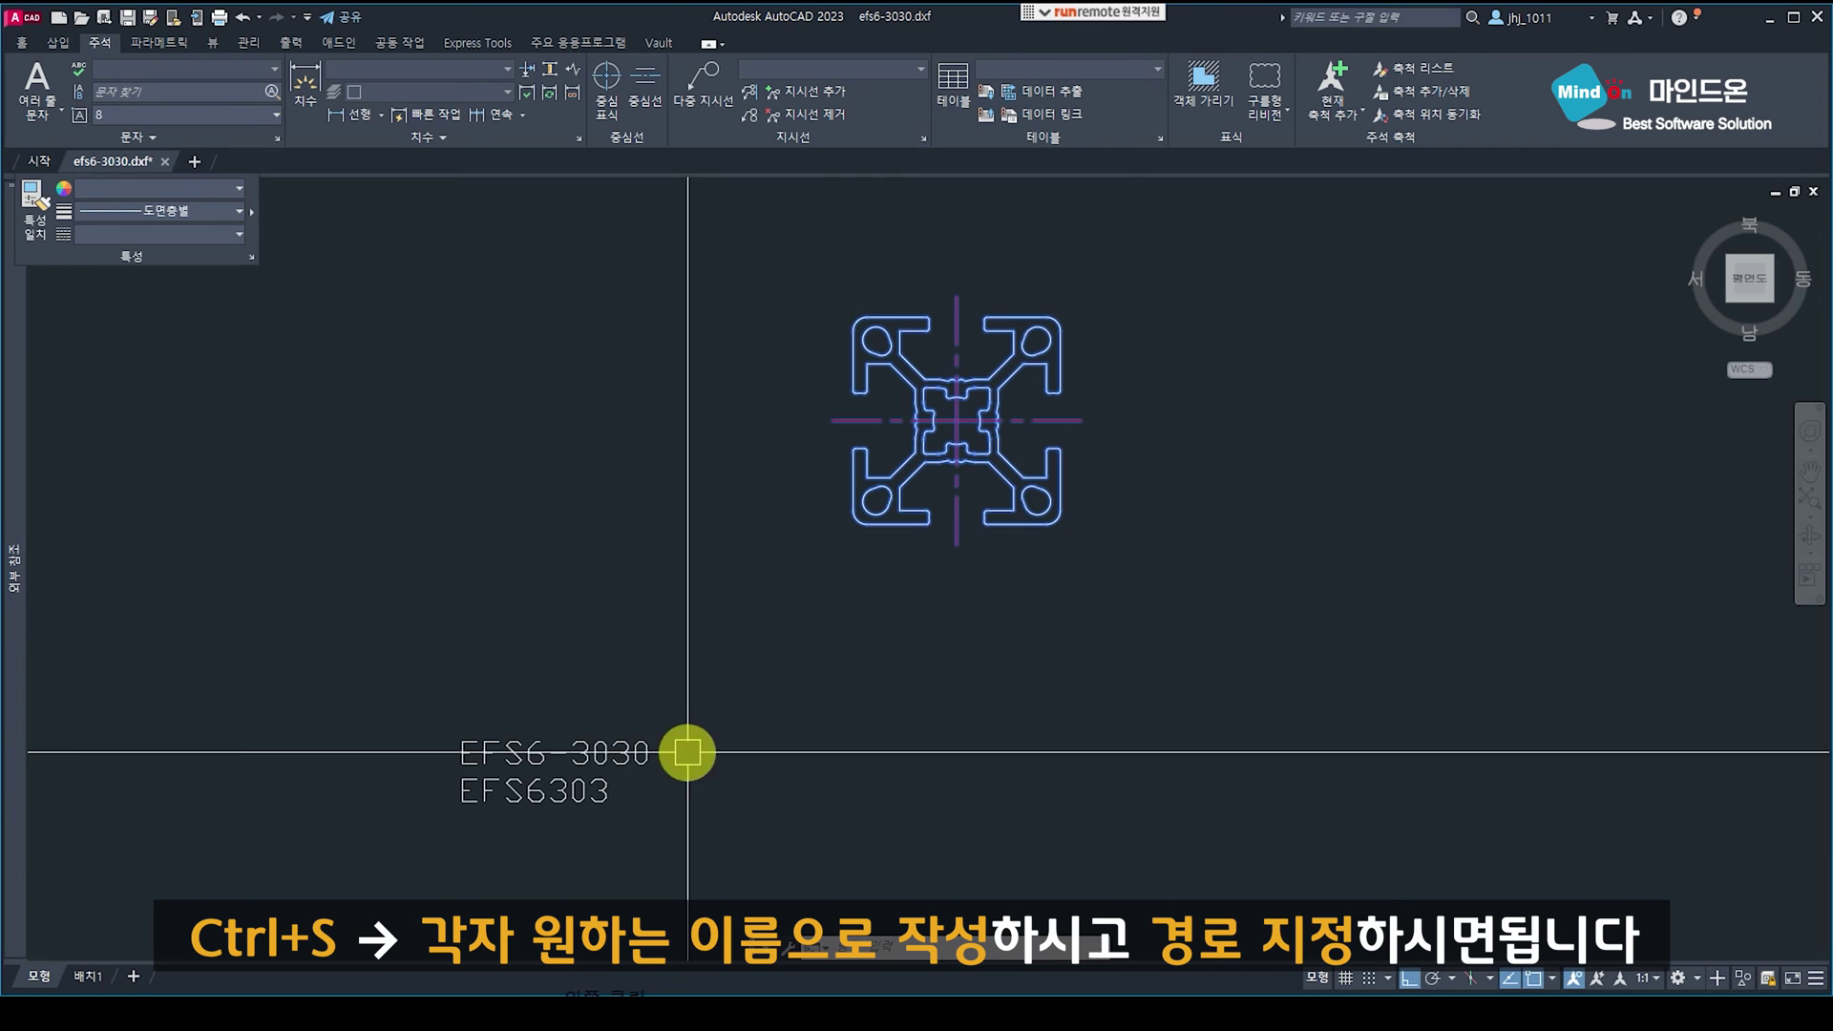
Switch to AutoCAD and copy the text EFS6-3030 from the label below the section drawing.
left_click(622, 754)
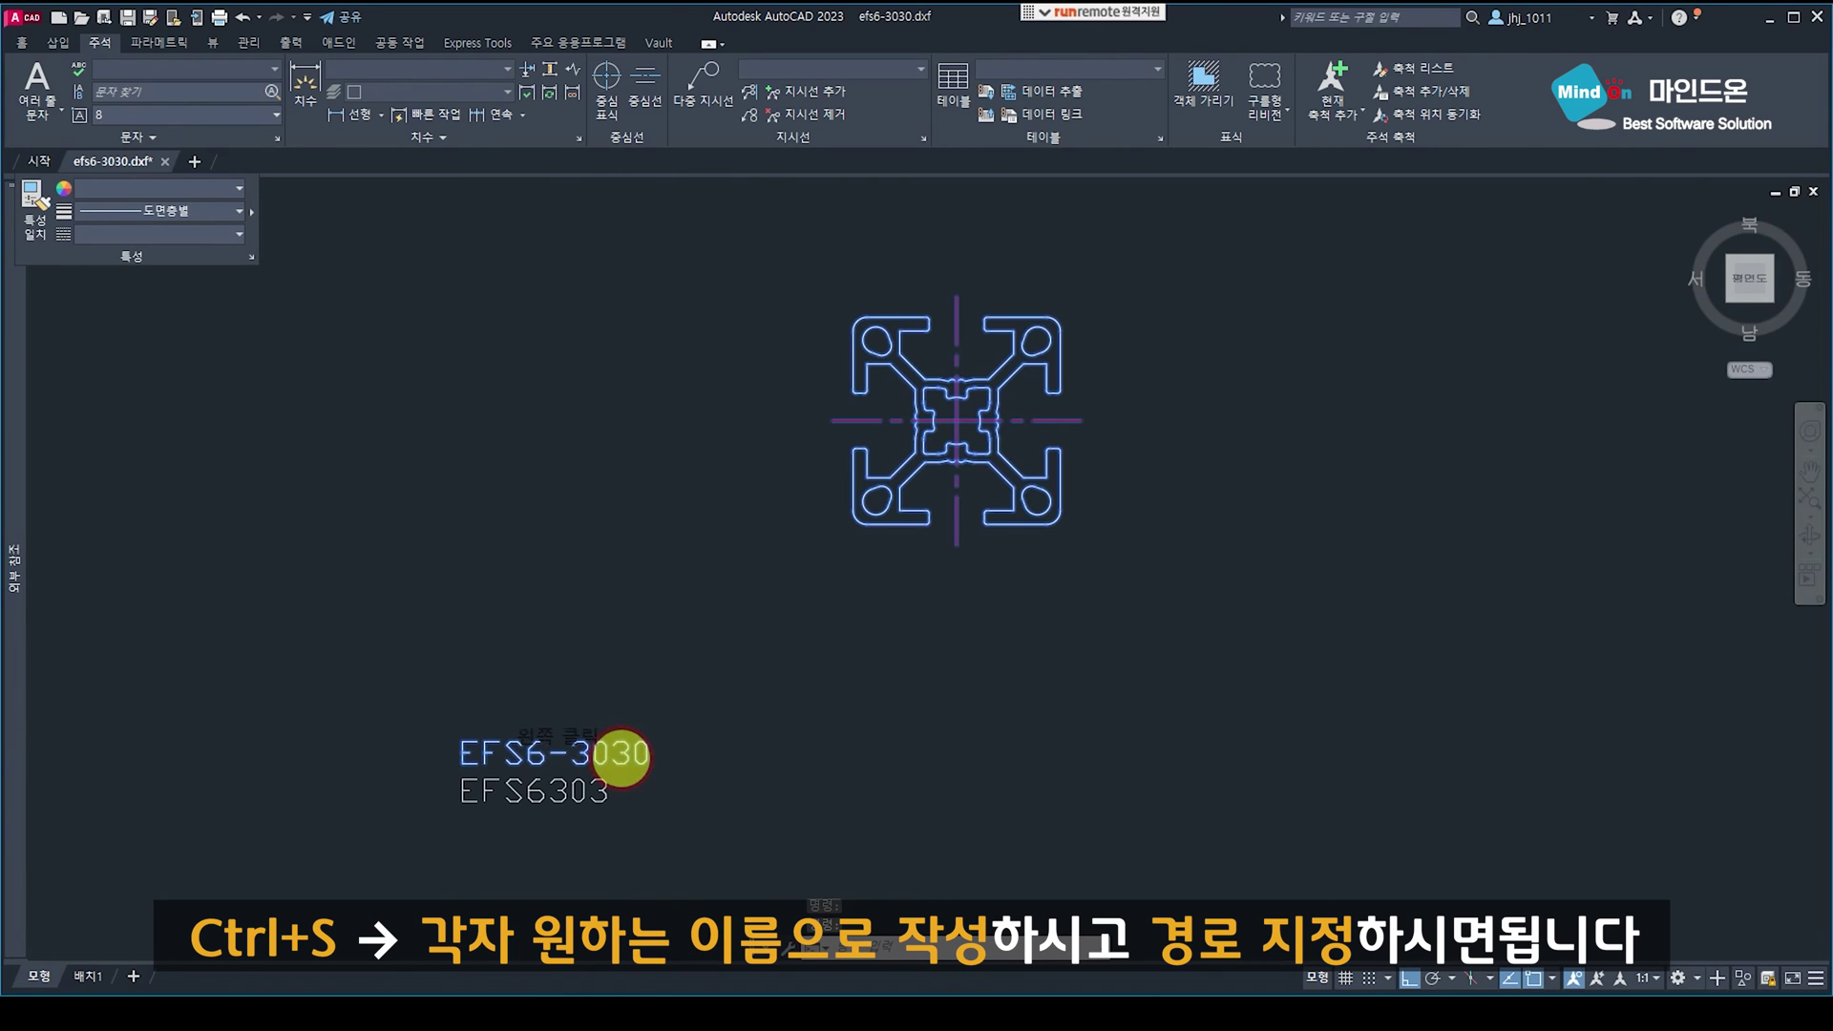
double_click(621, 754)
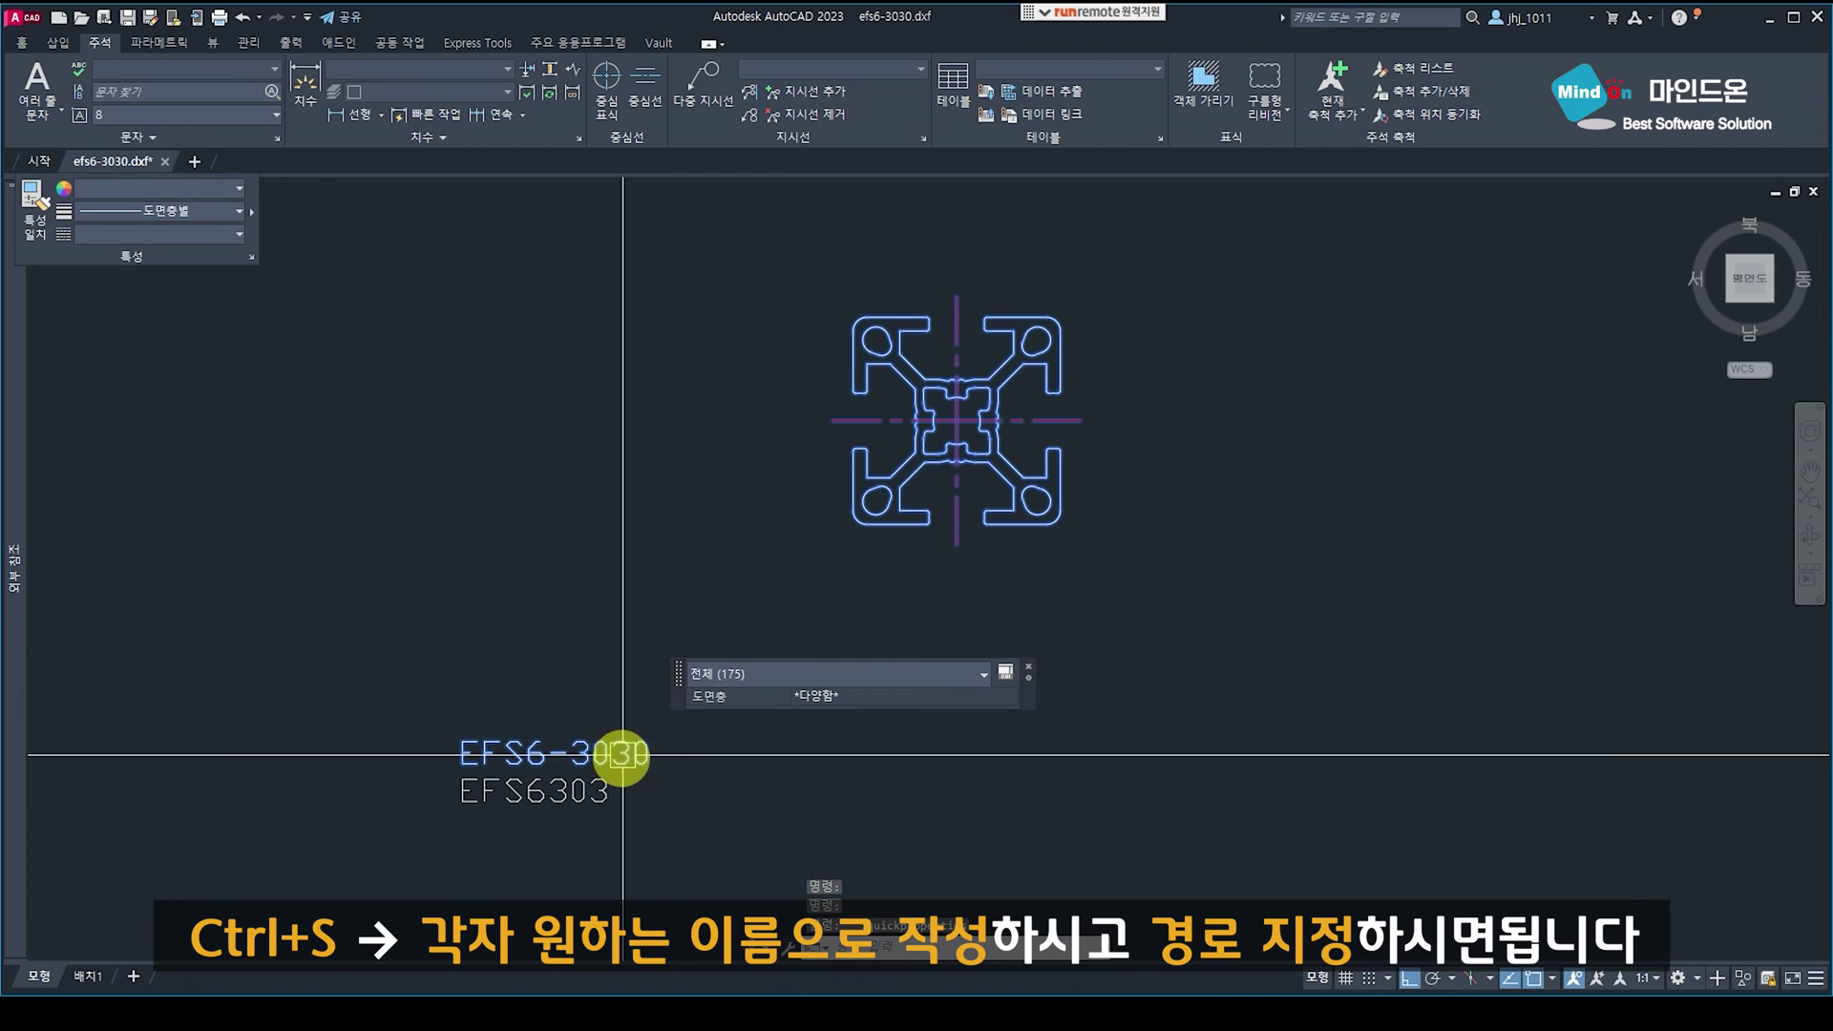
type("d")
key("space")
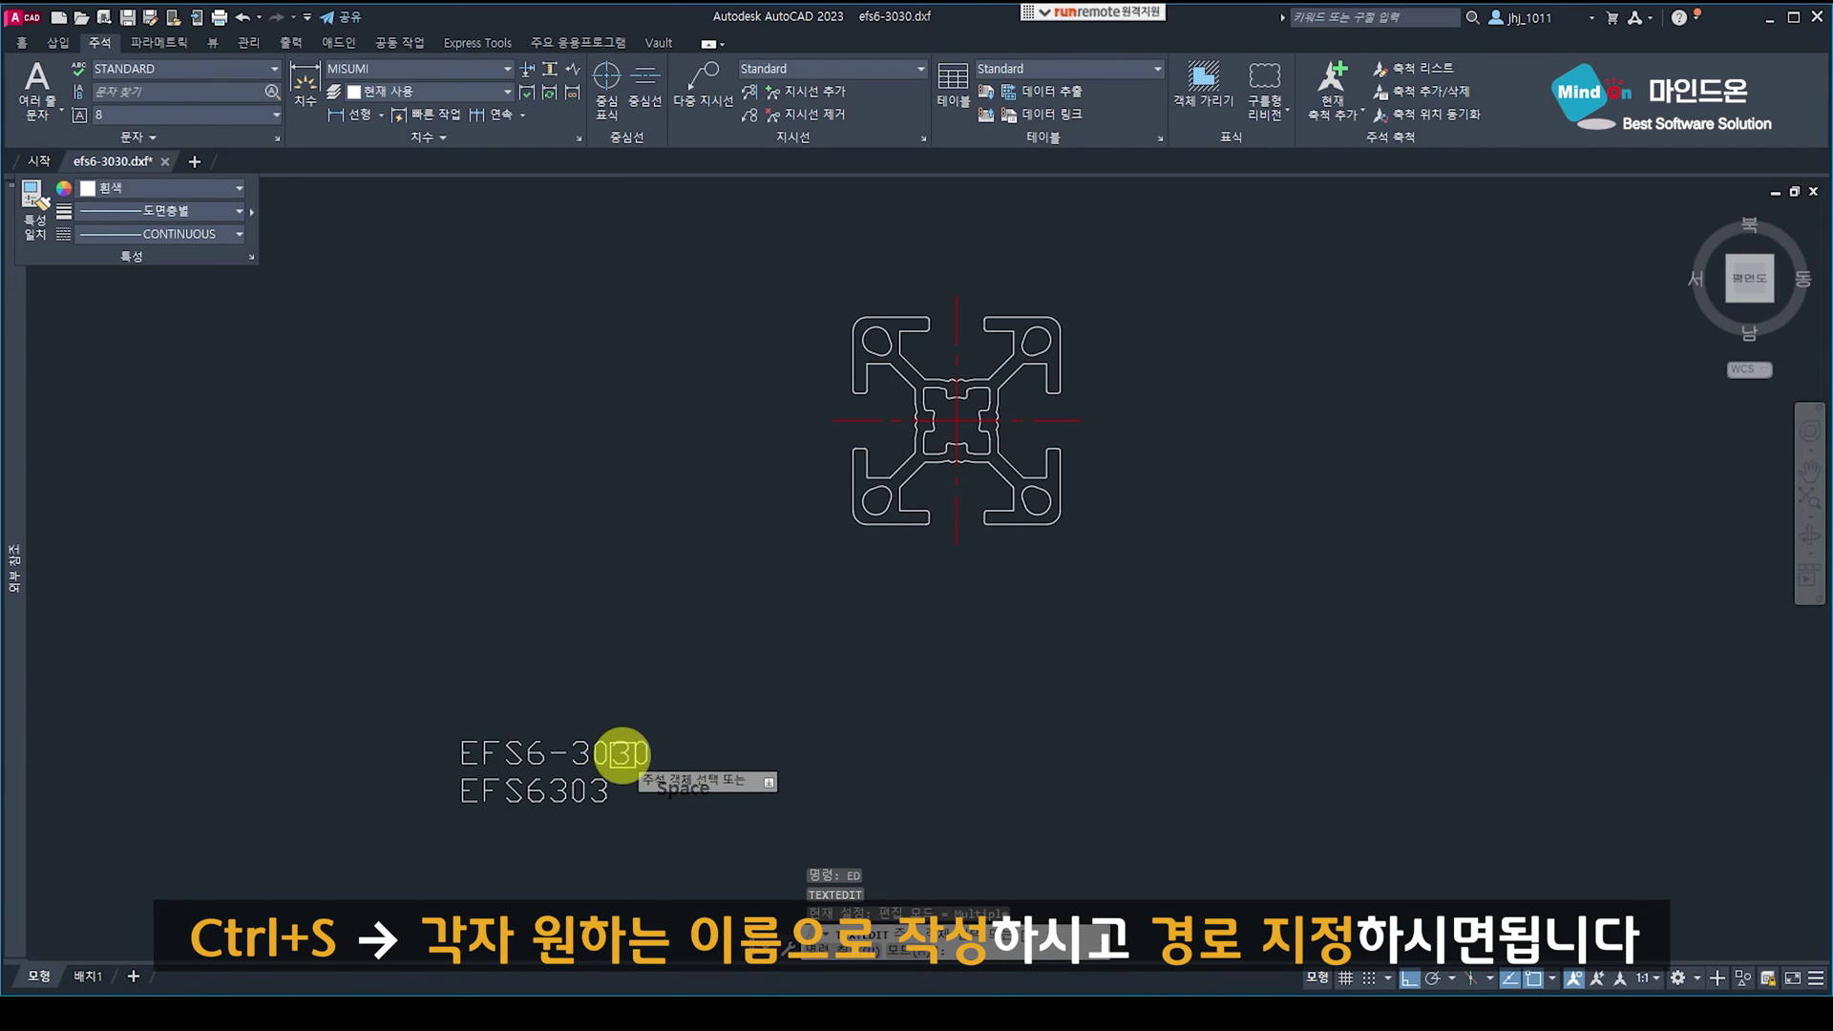
left_click(638, 761)
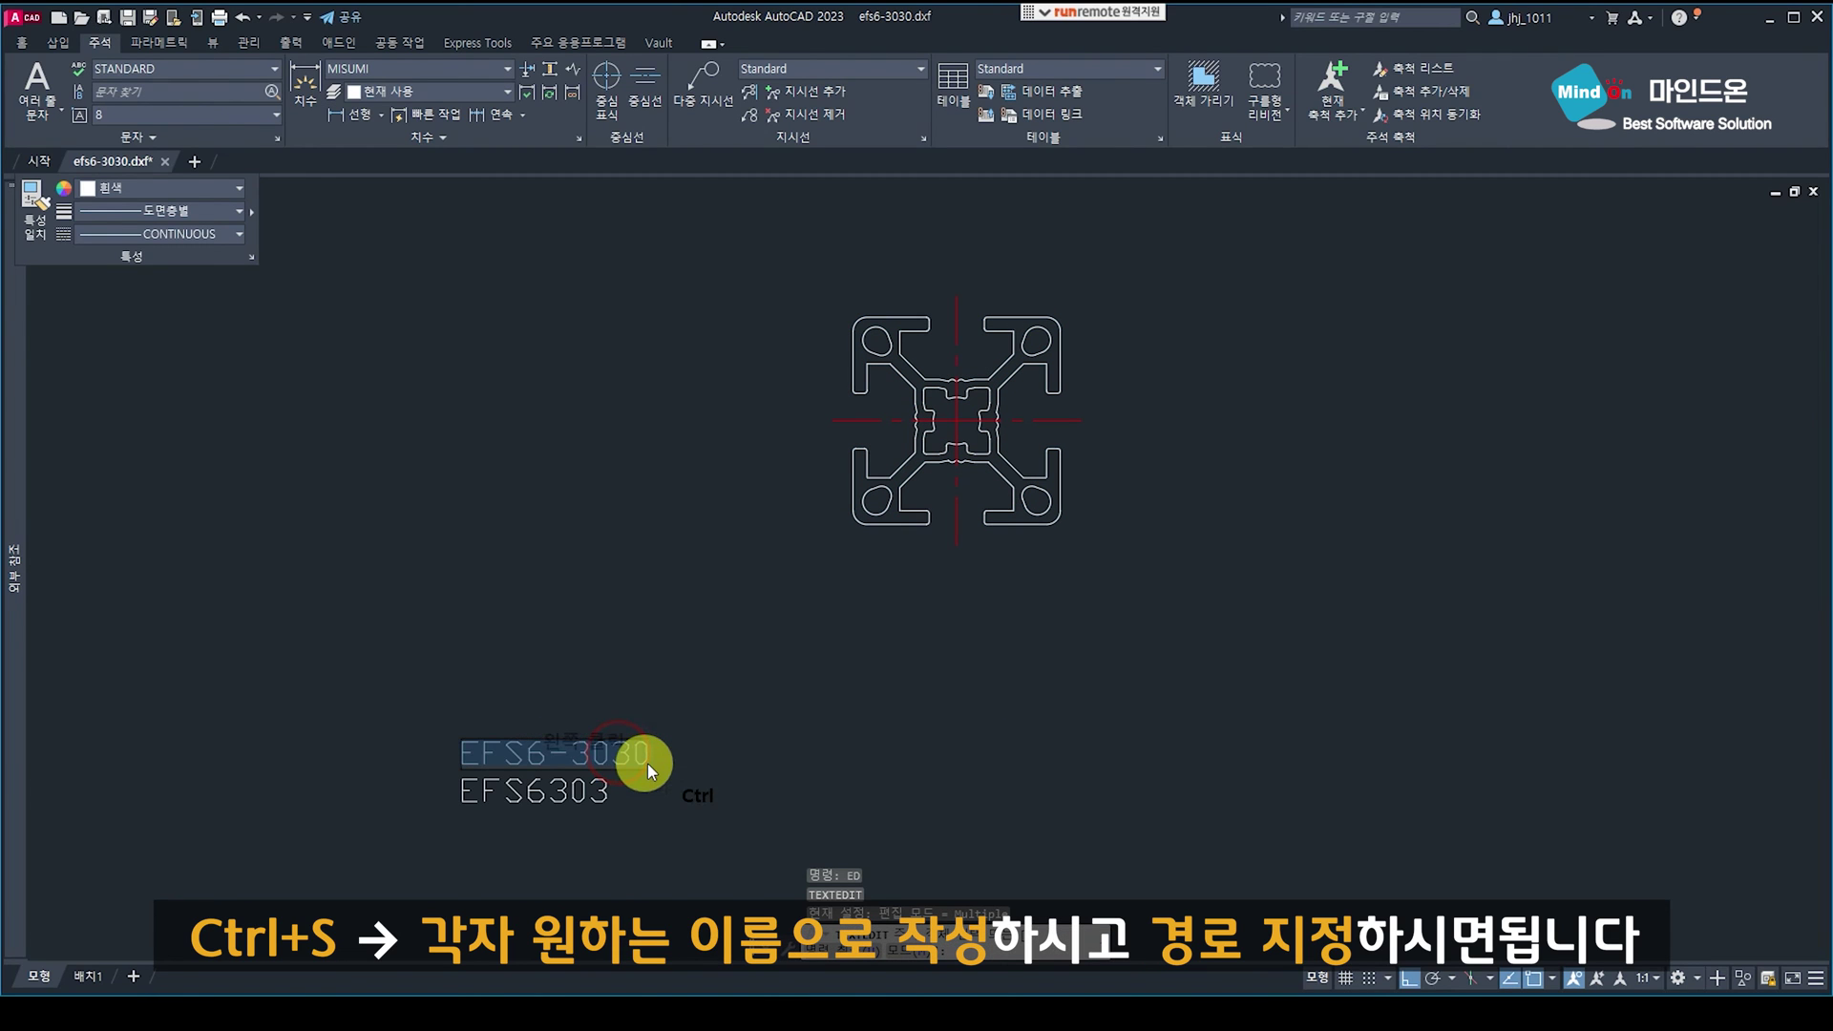
key("ctrl+c")
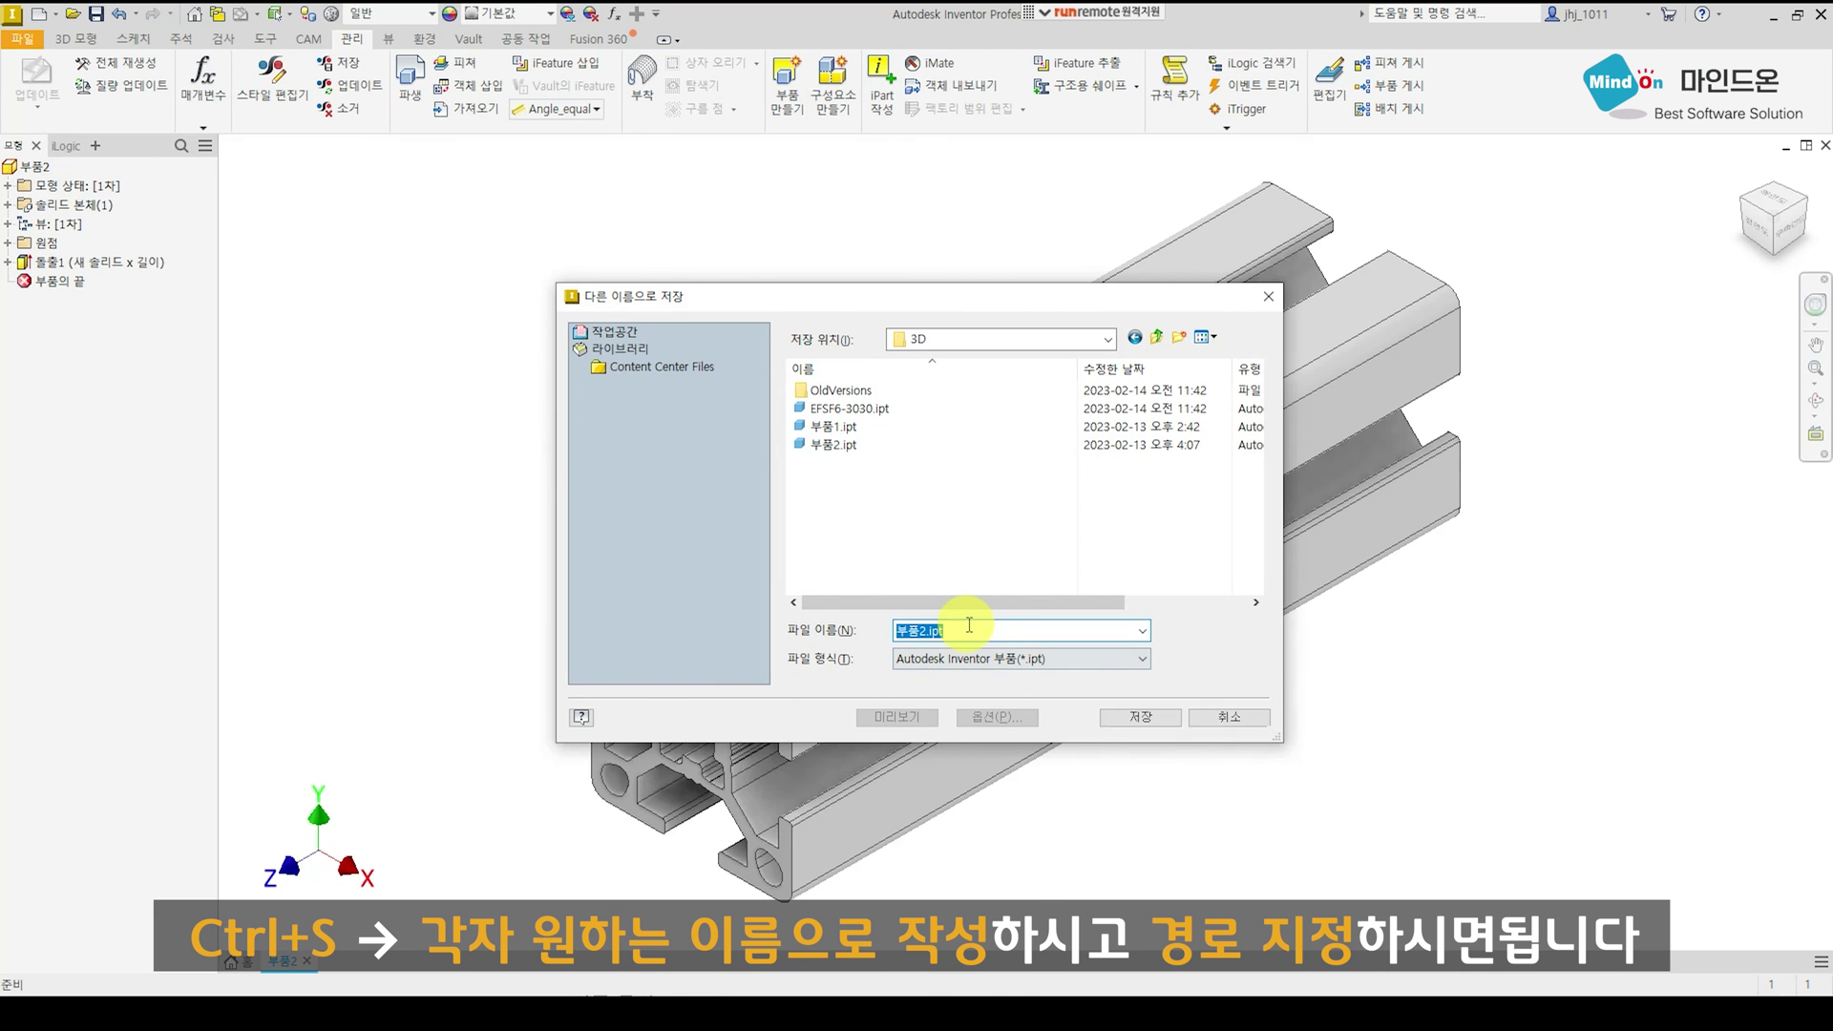
Return to Inventor, paste EFS6-3030 as the part's file name and save it.
left_click(969, 626)
key("ctrl+v")
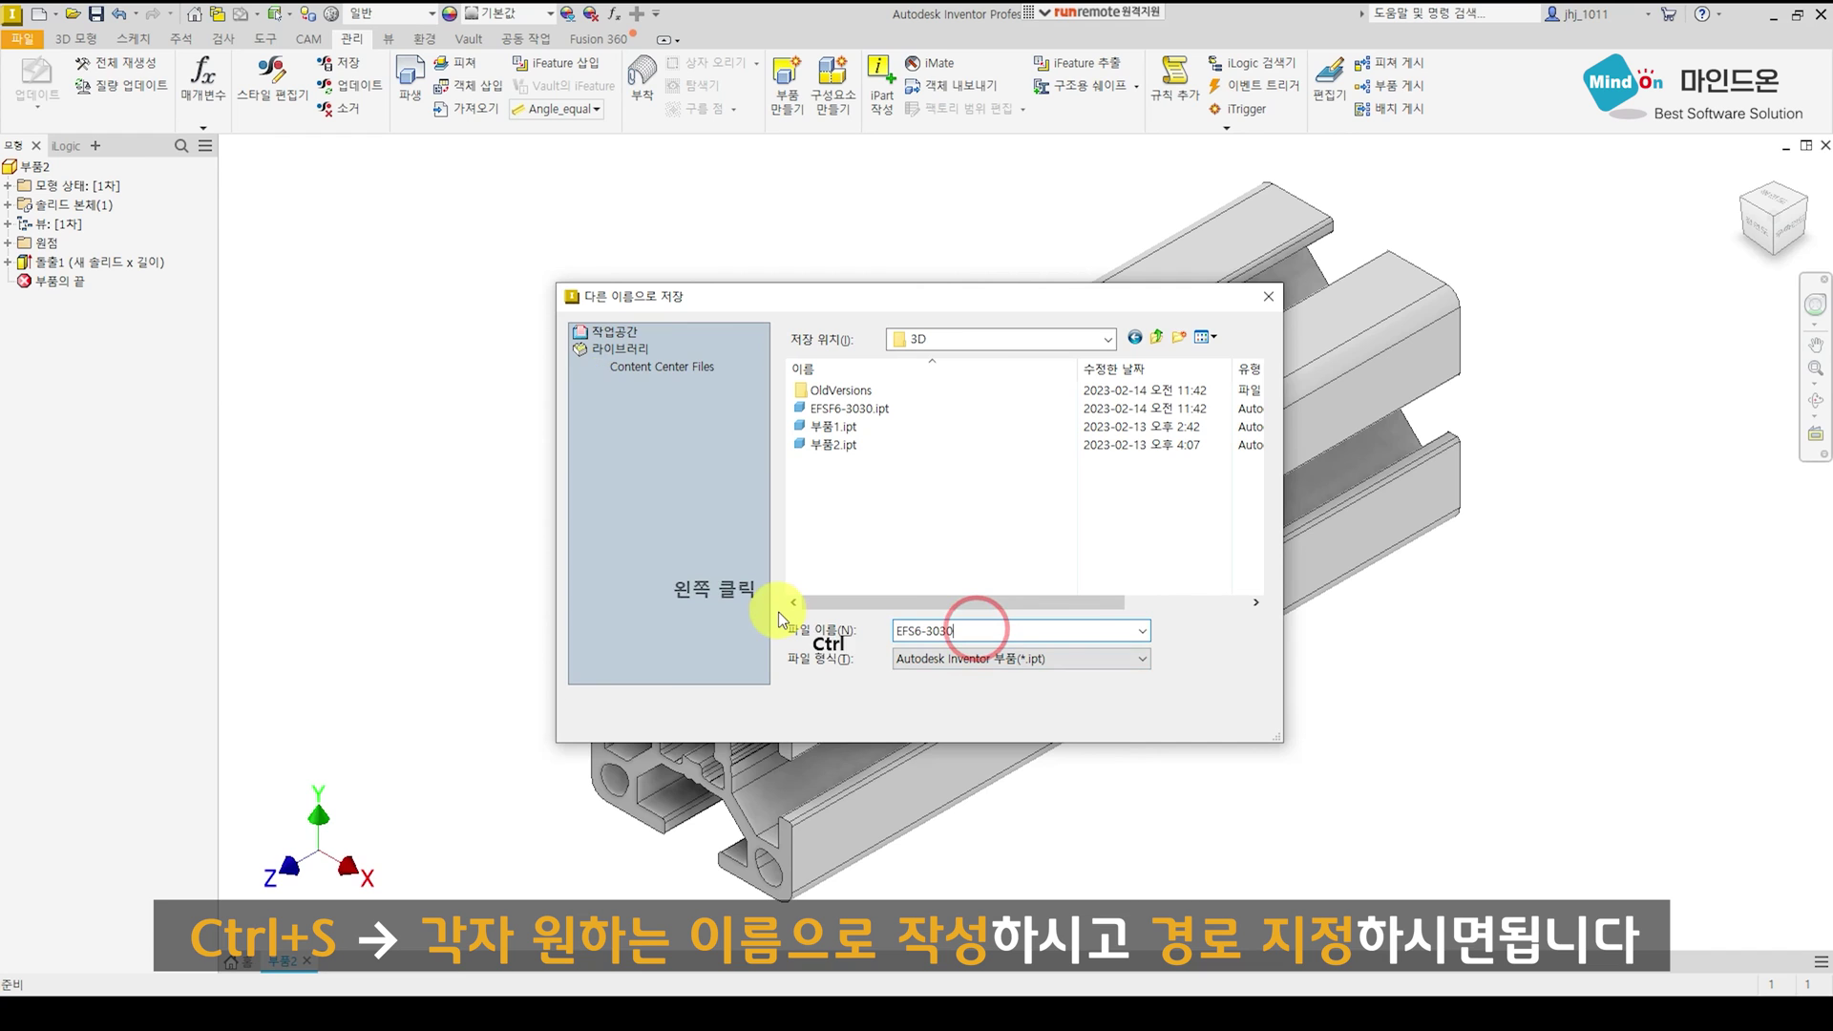
left_click(1165, 723)
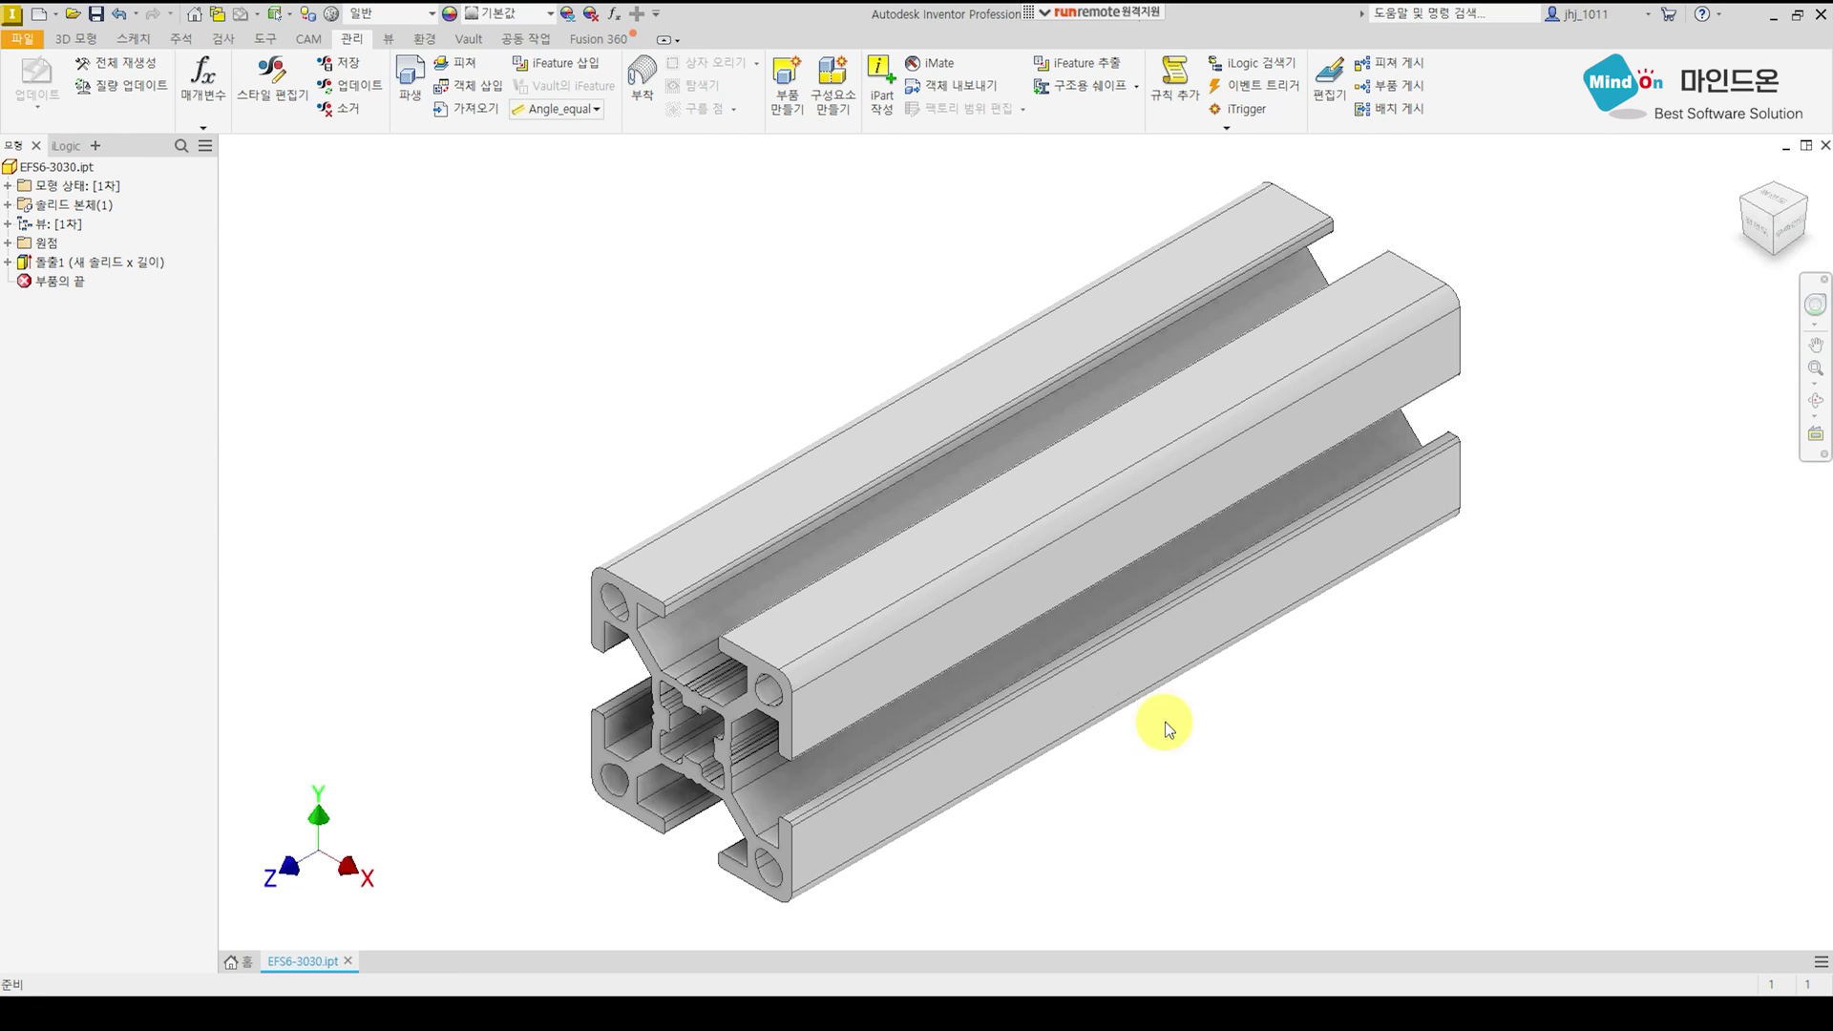
key("ctrl+s")
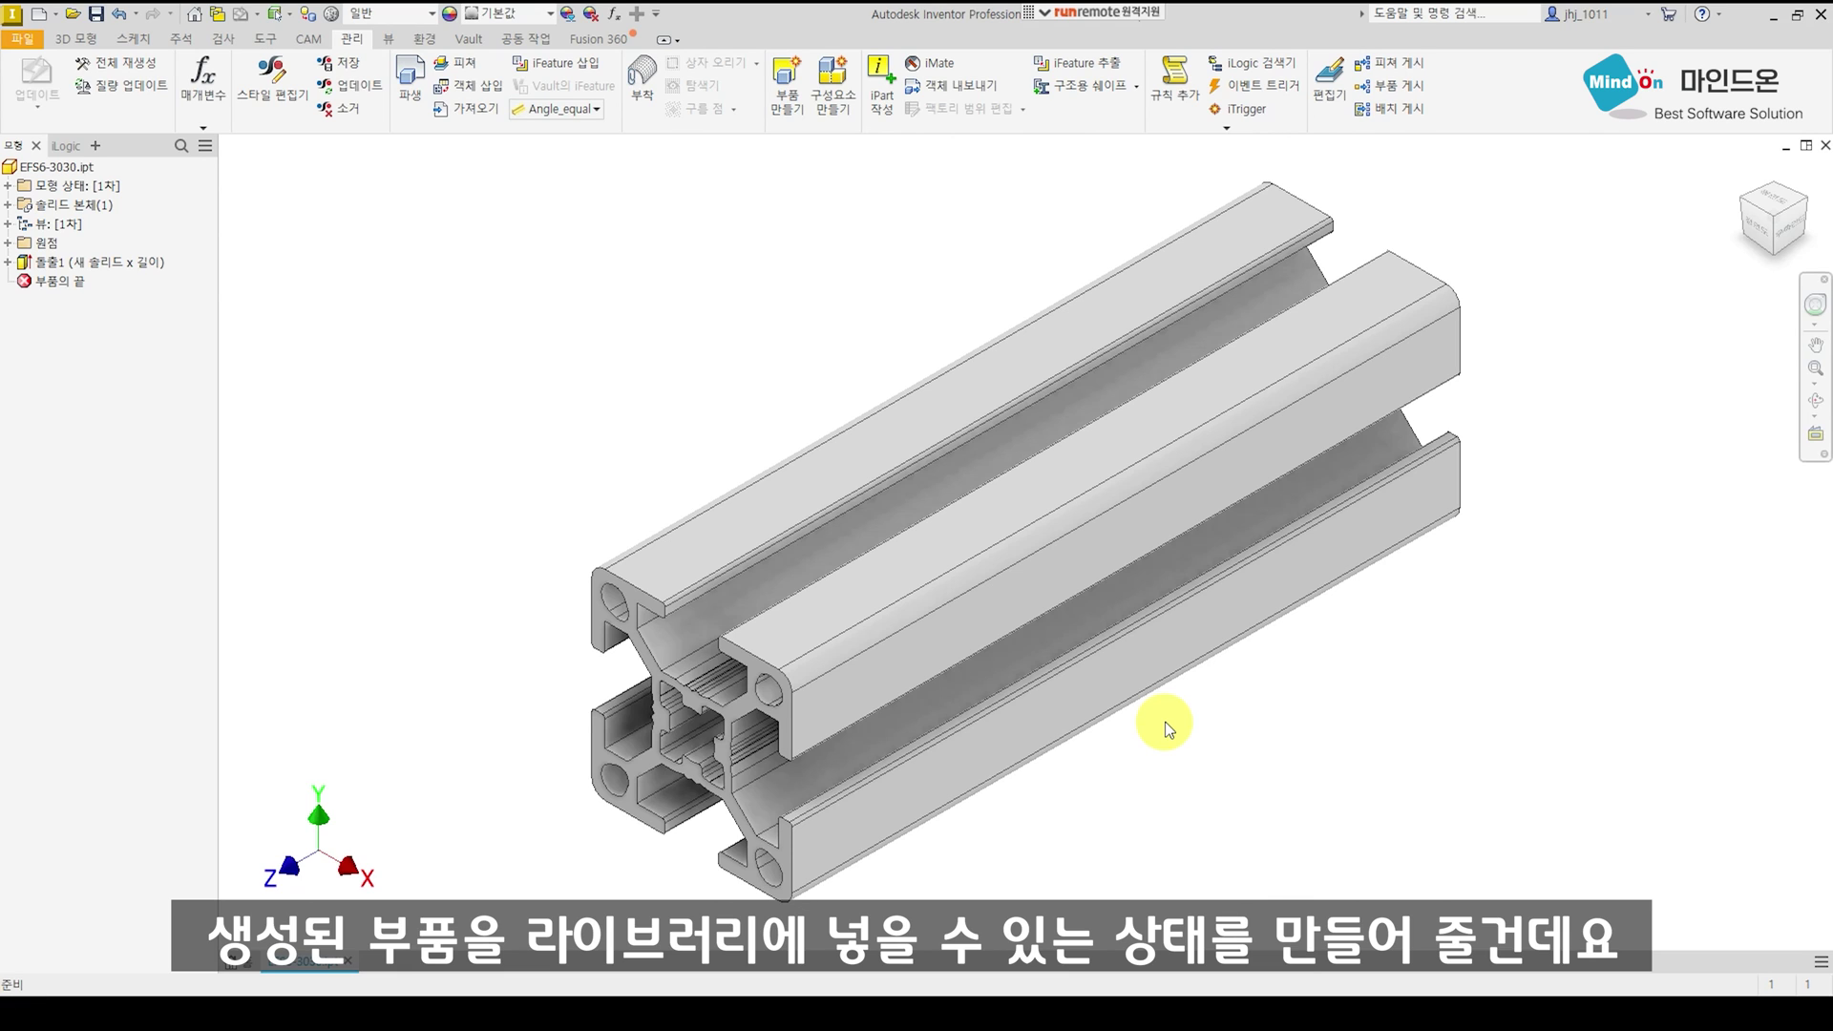
Create an iPart from the profile and make the 가로, 세로 and 길이 columns custom parameter columns.
left_click(880, 112)
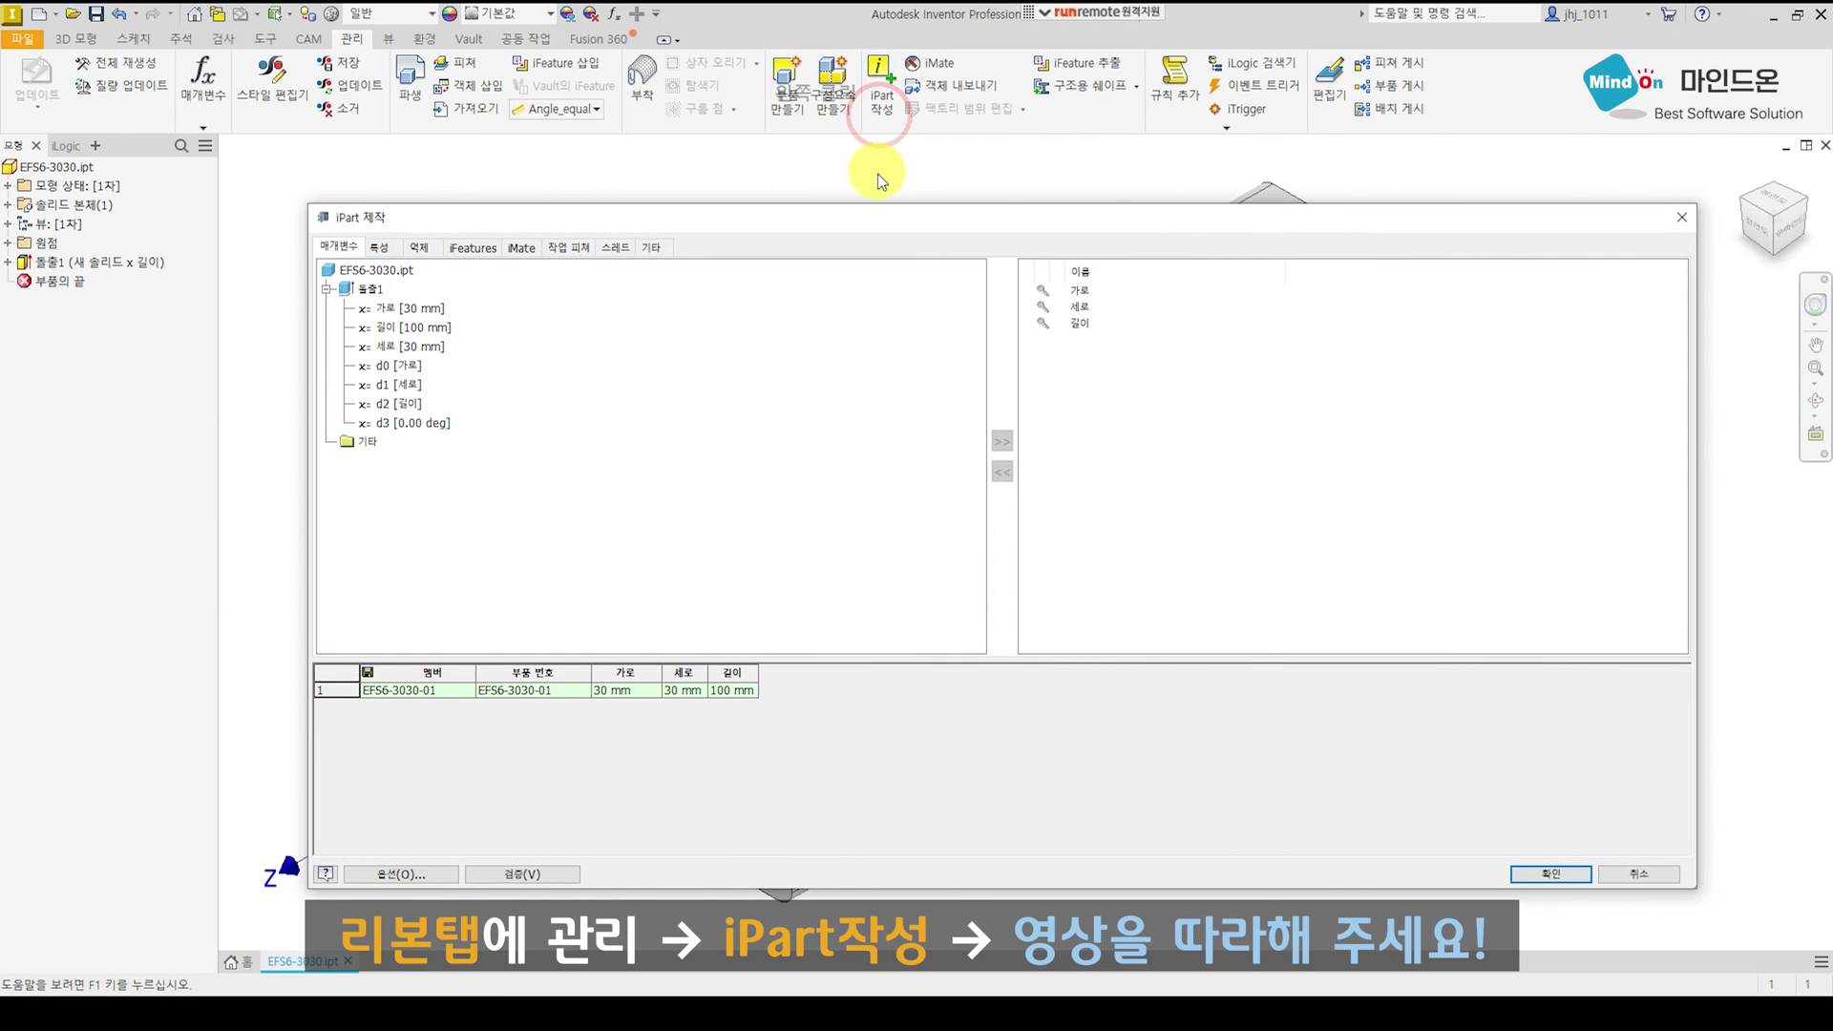
right_click(653, 698)
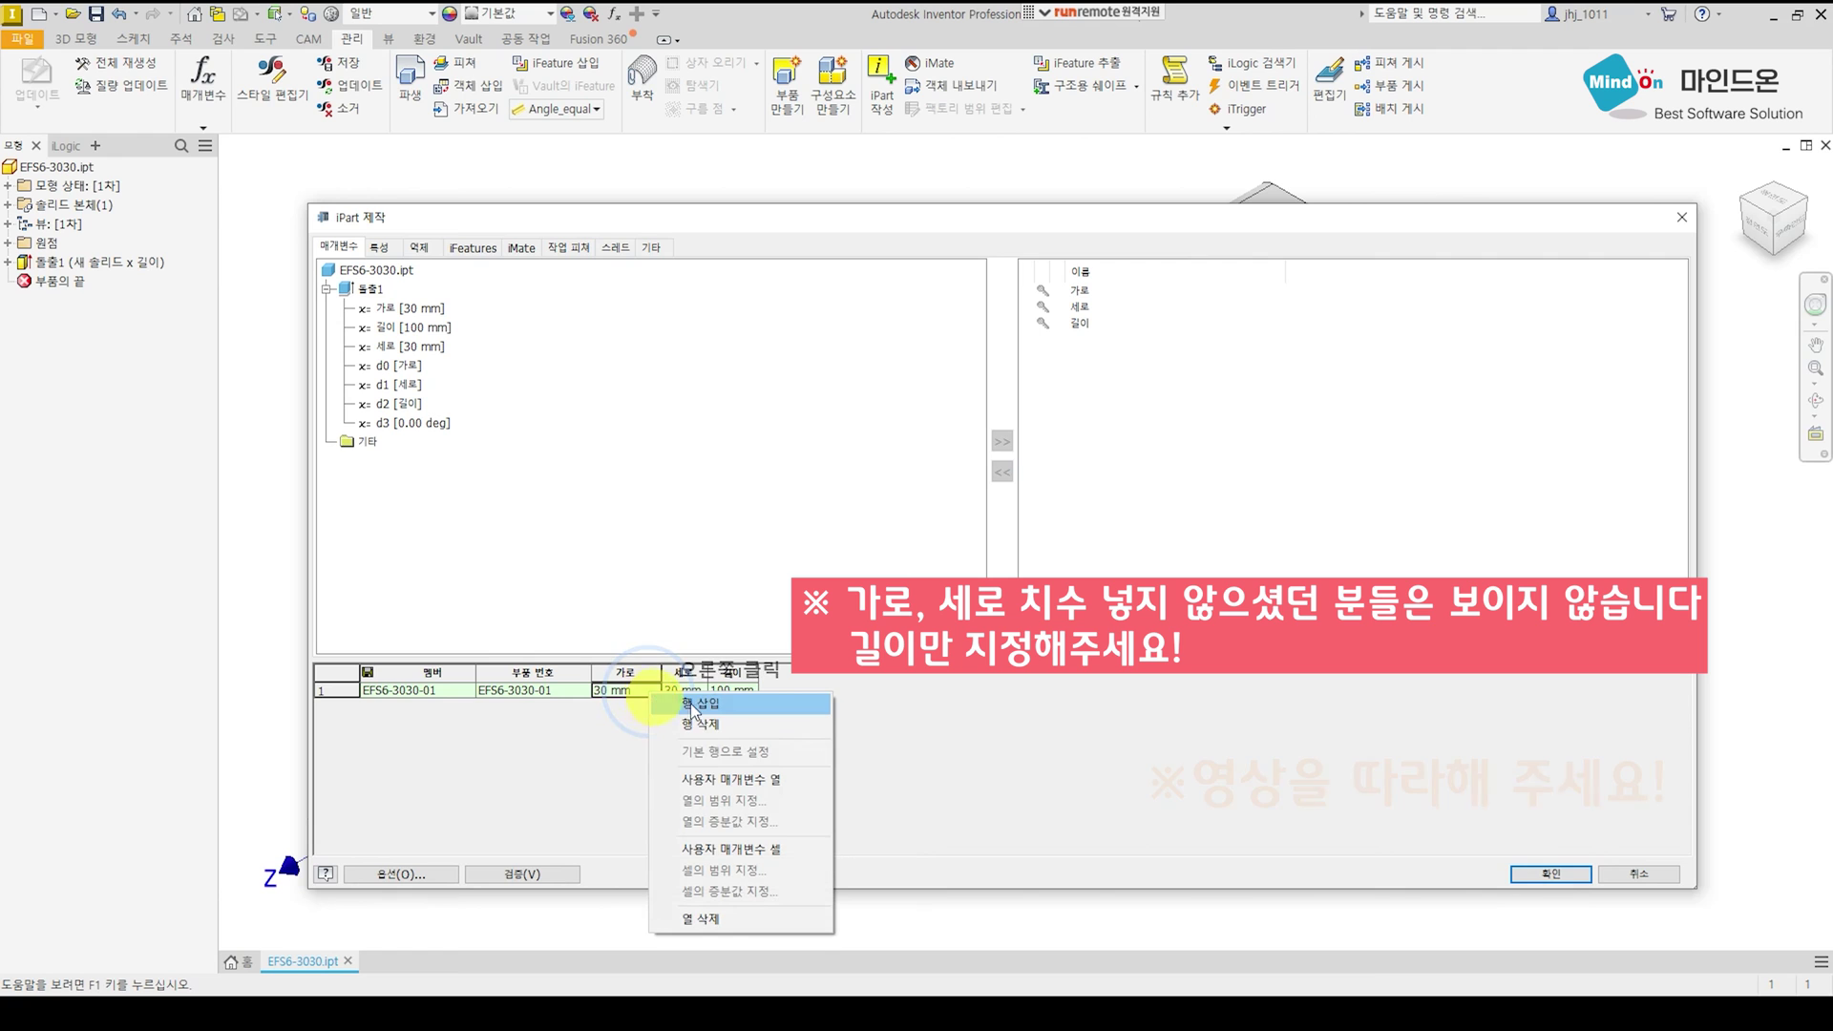
left_click(772, 777)
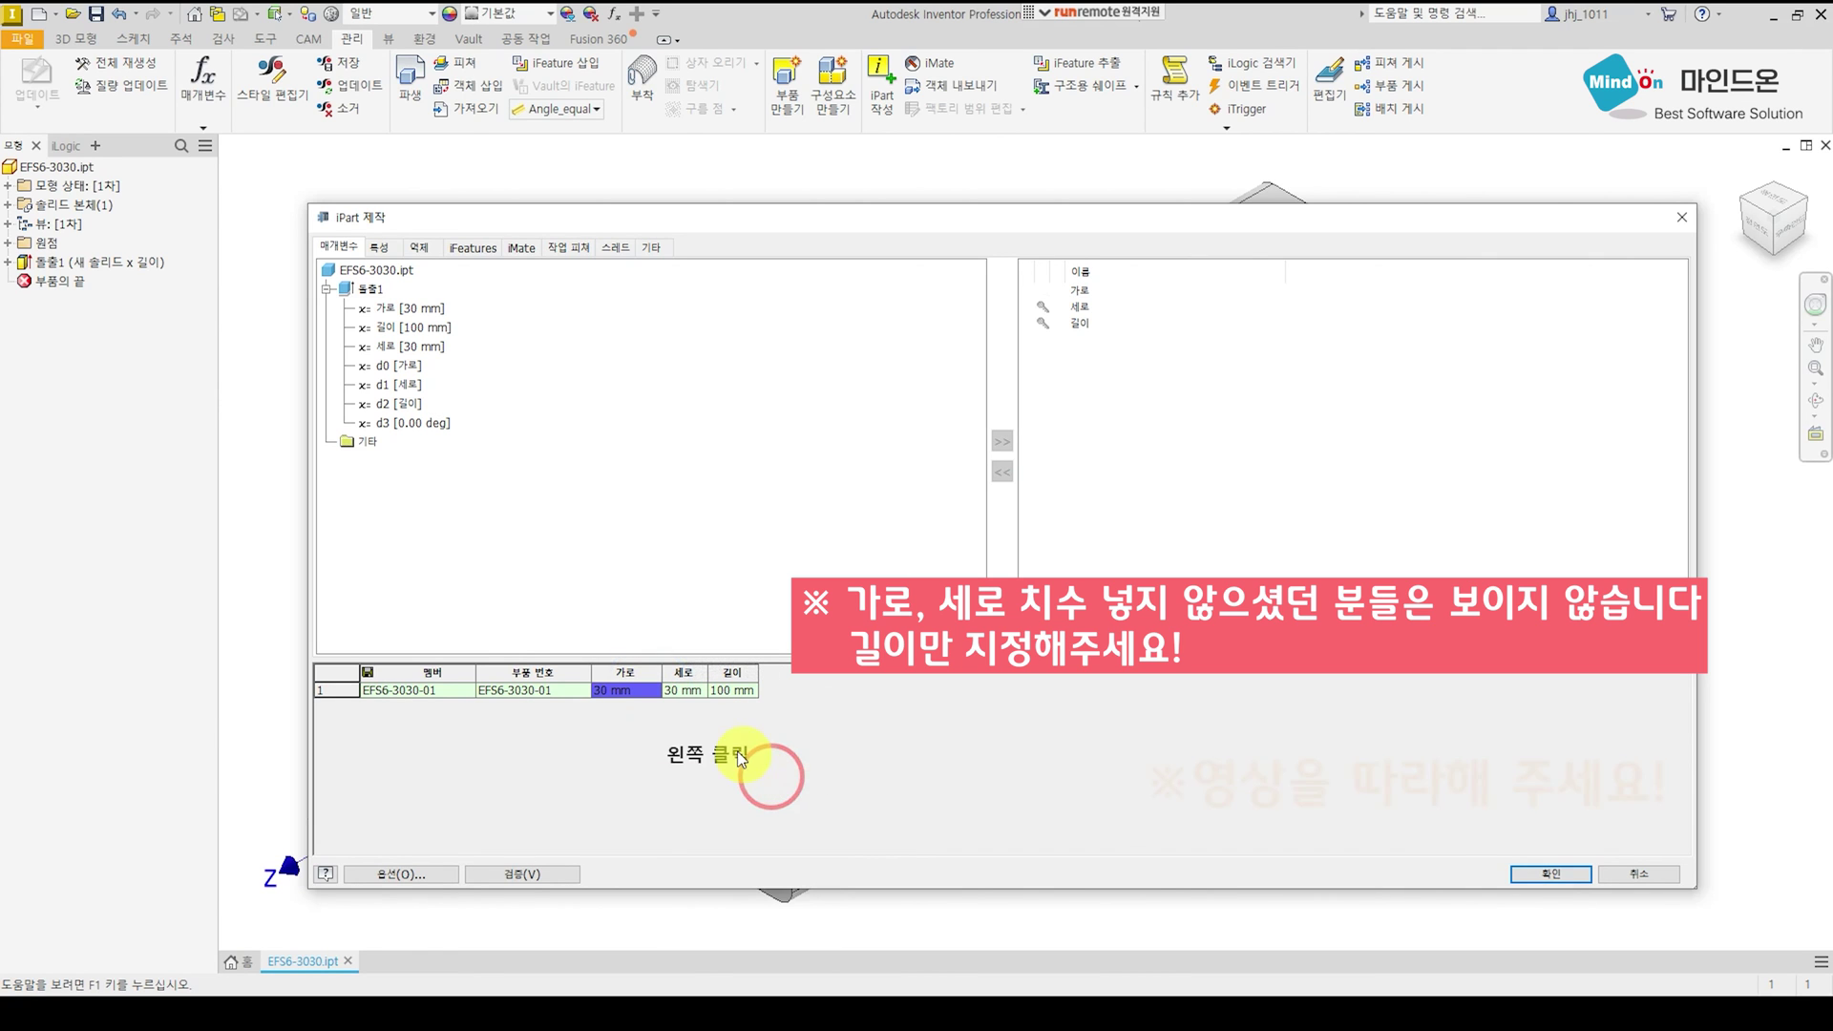
right_click(684, 691)
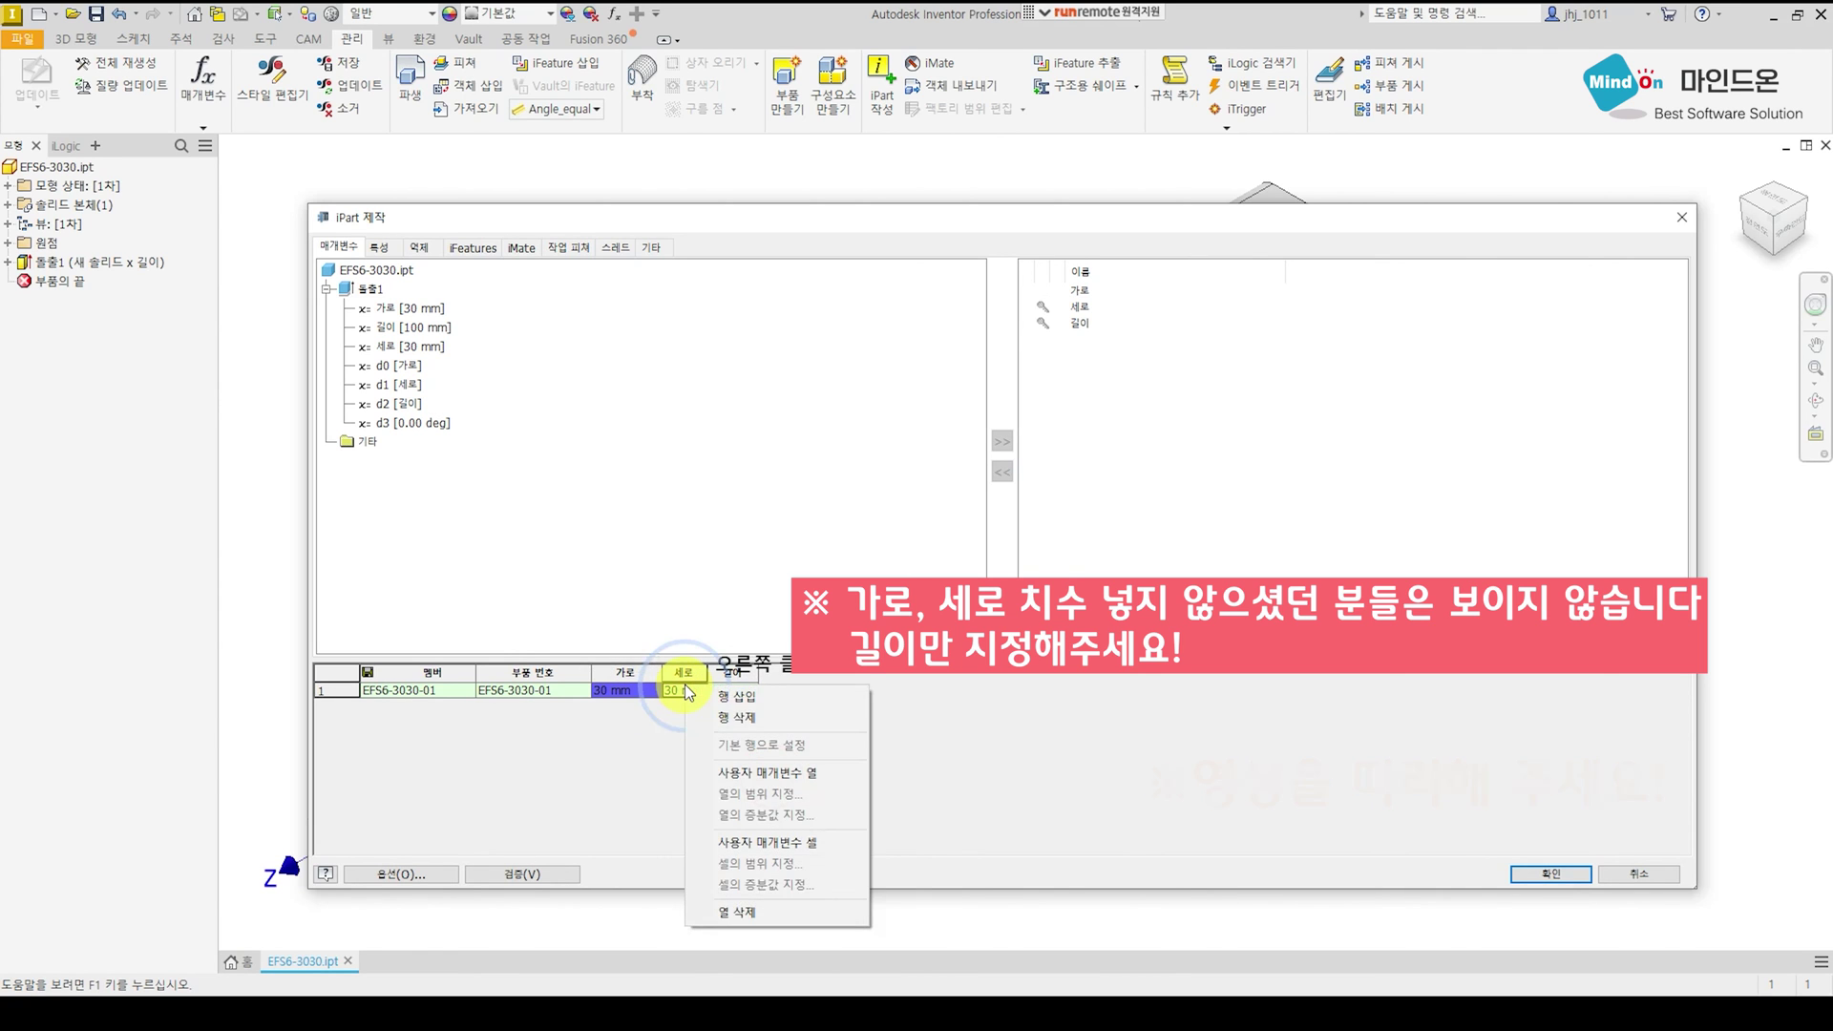
left_click(768, 772)
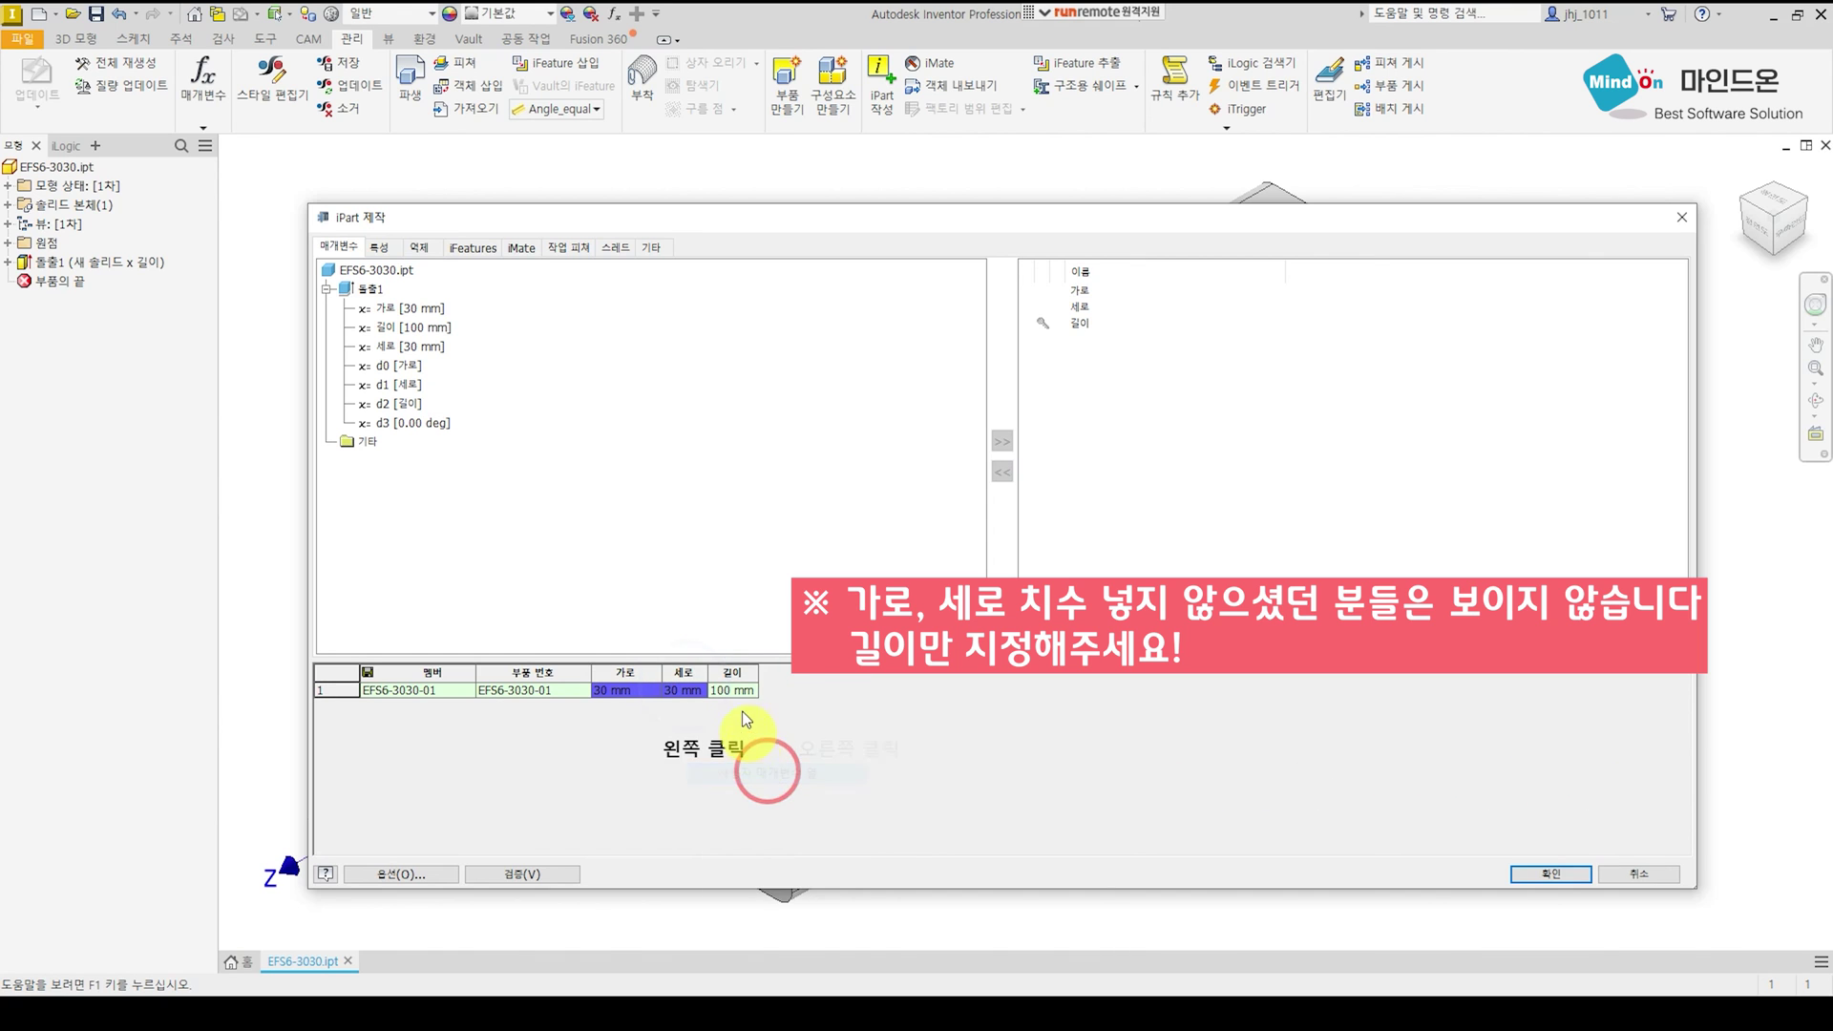
right_click(744, 700)
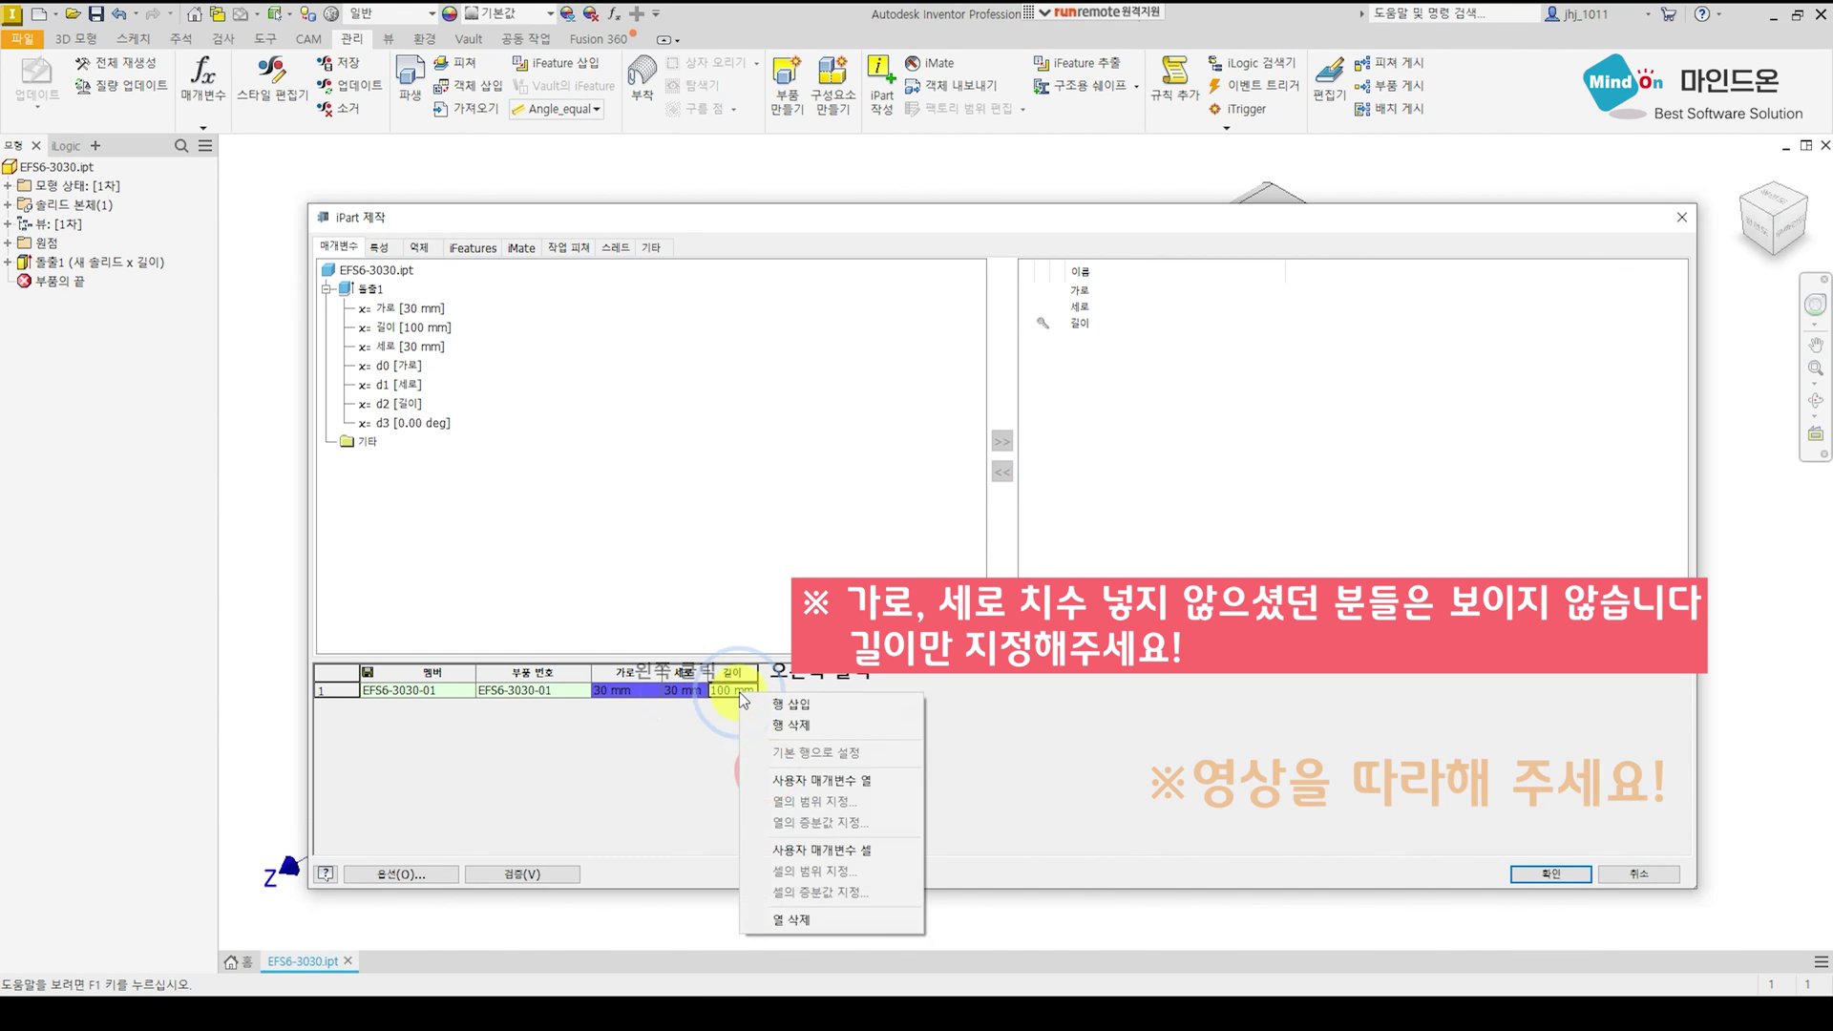
left_click(823, 778)
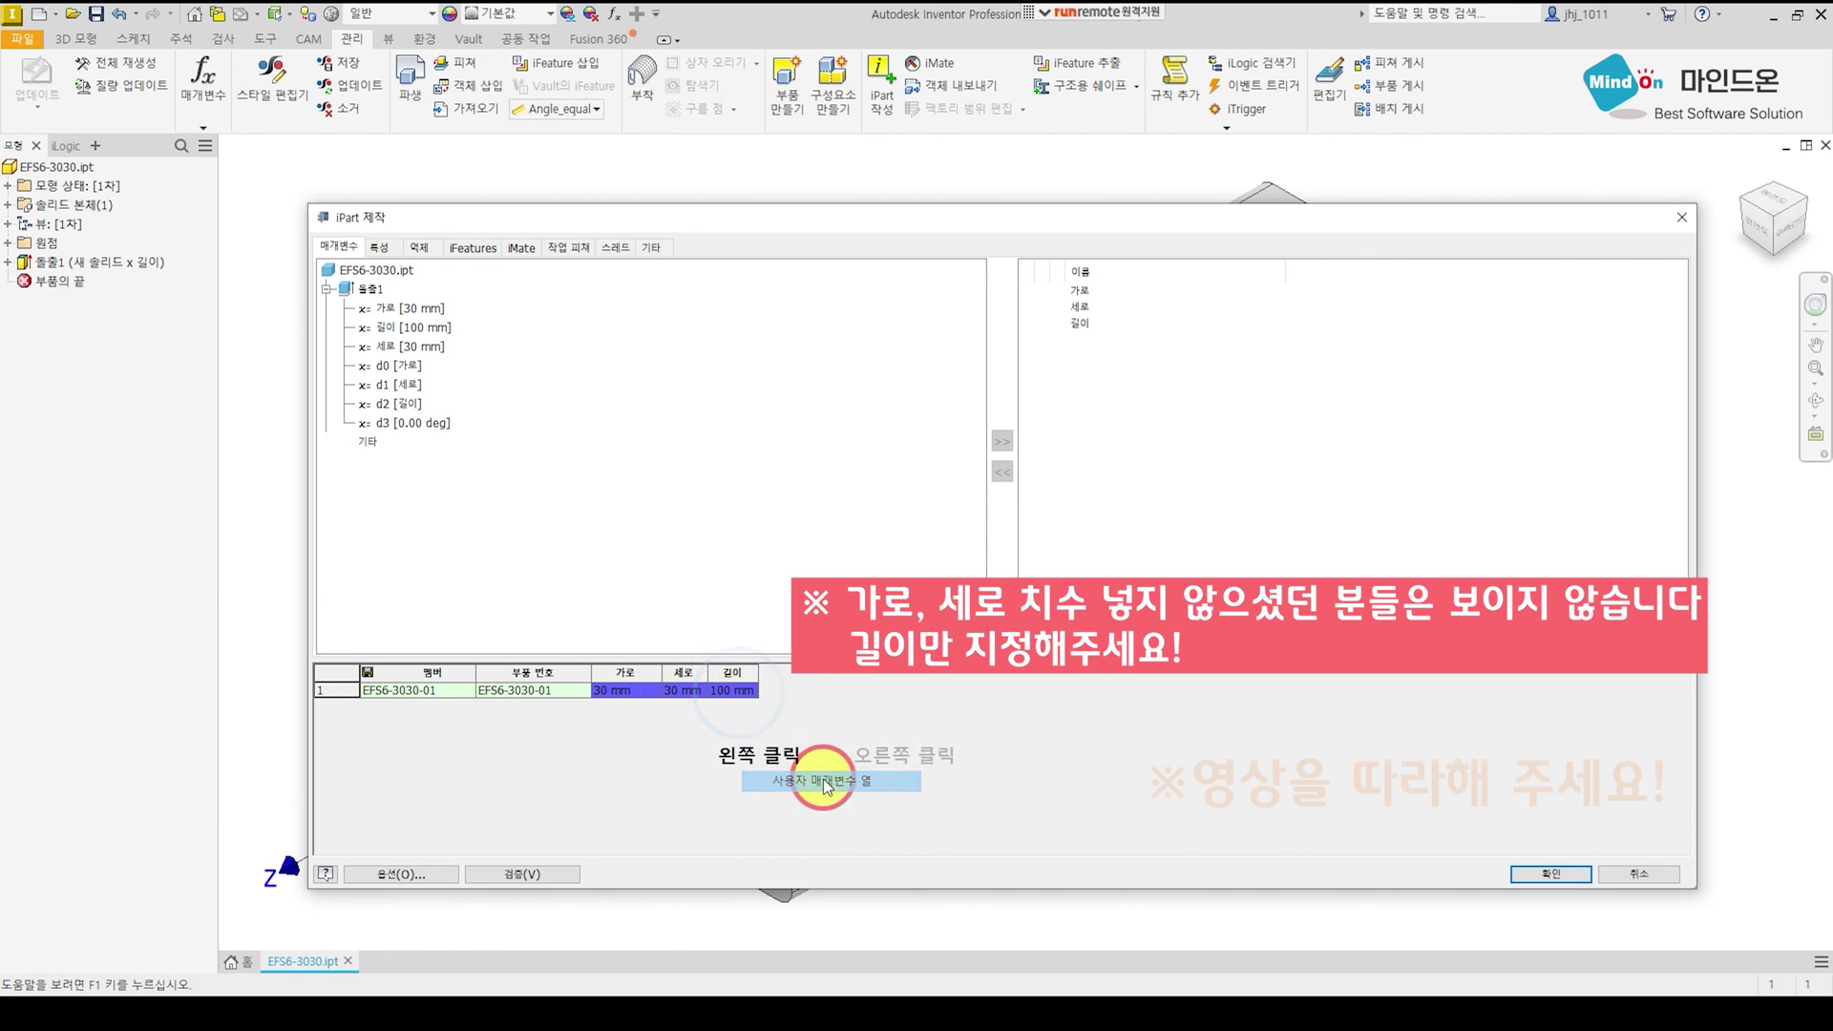
Set the increment of the iPart's 가로 column to 5 and specify the increment of the 세로 column.
right_click(632, 690)
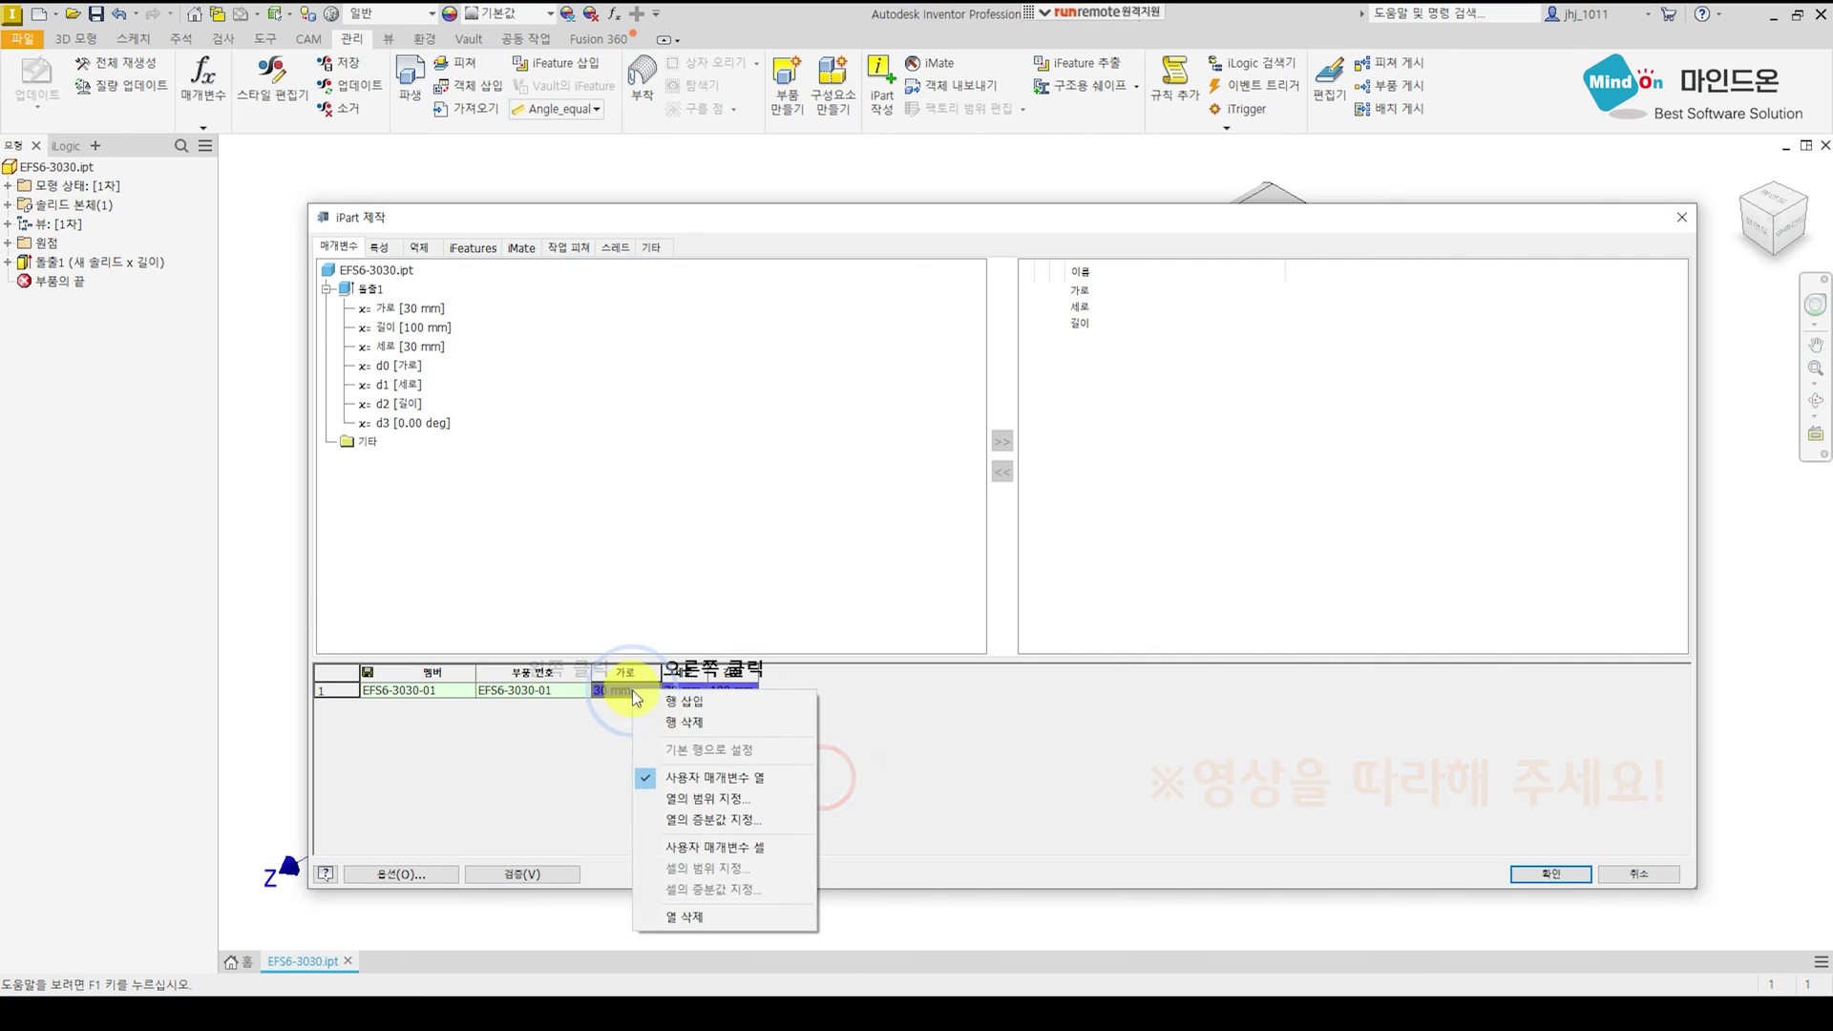
left_click(700, 821)
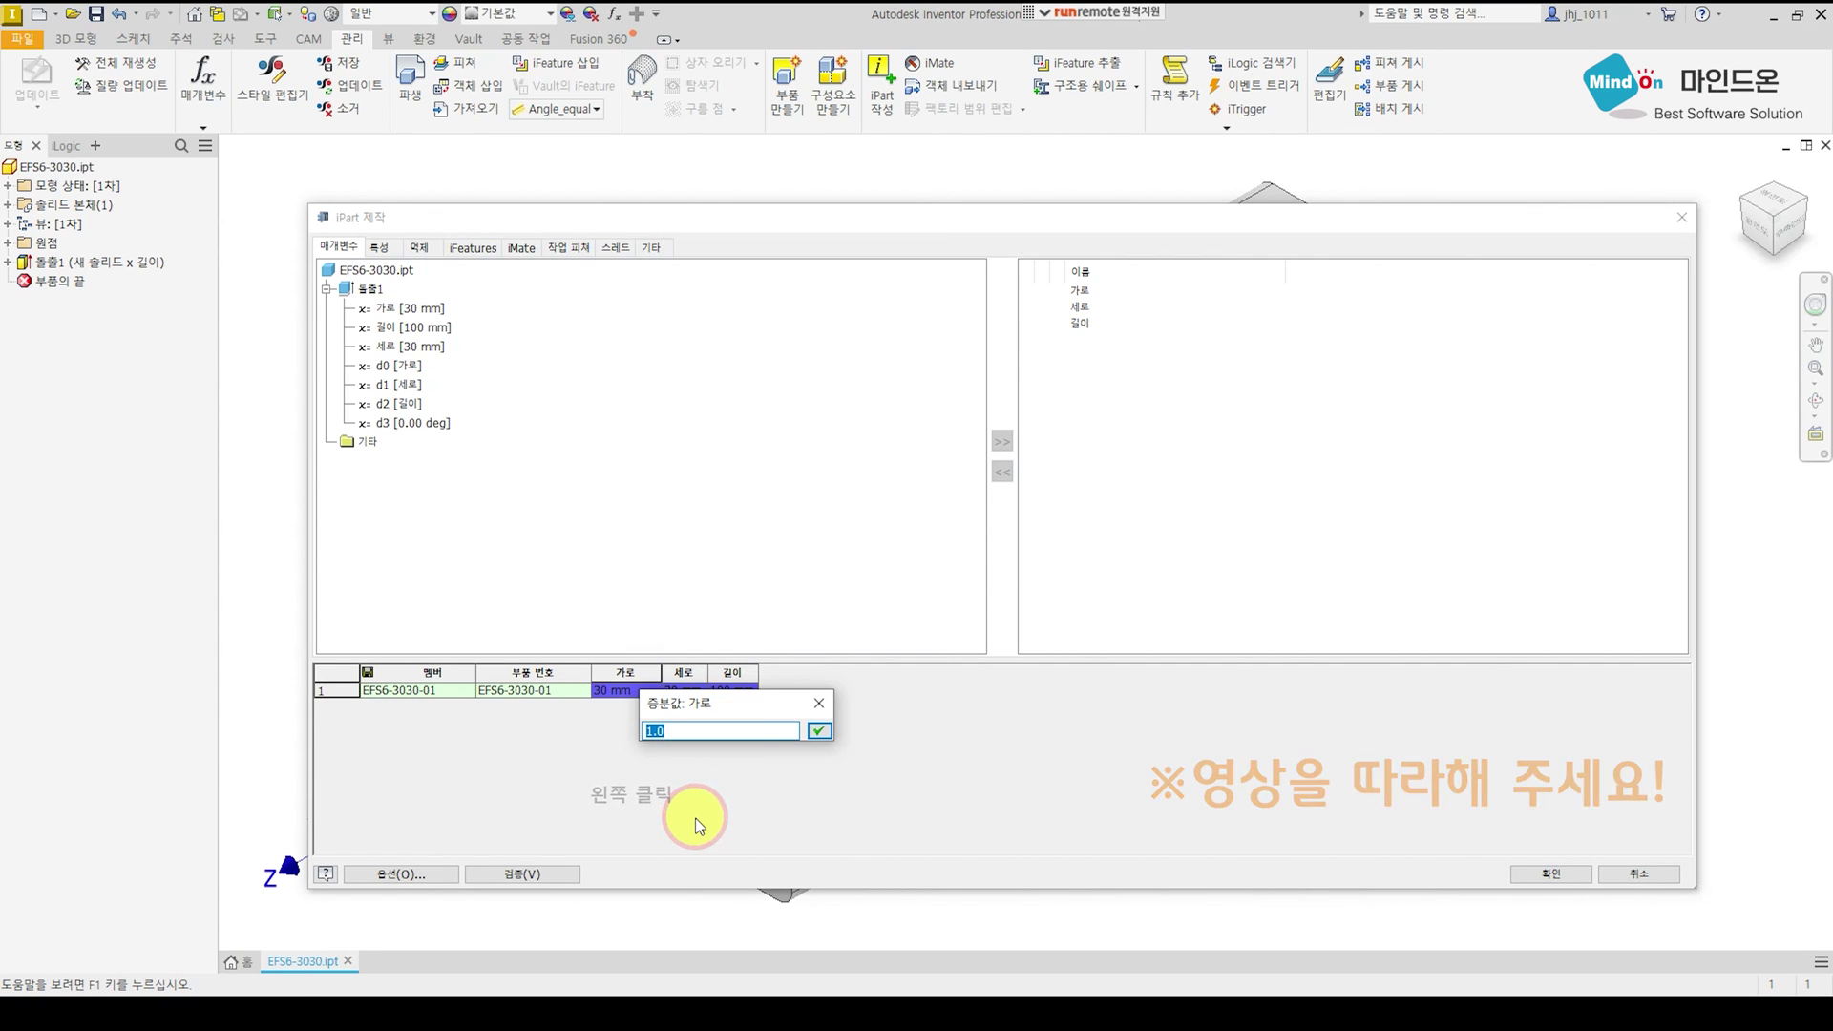
type("5")
key("Return")
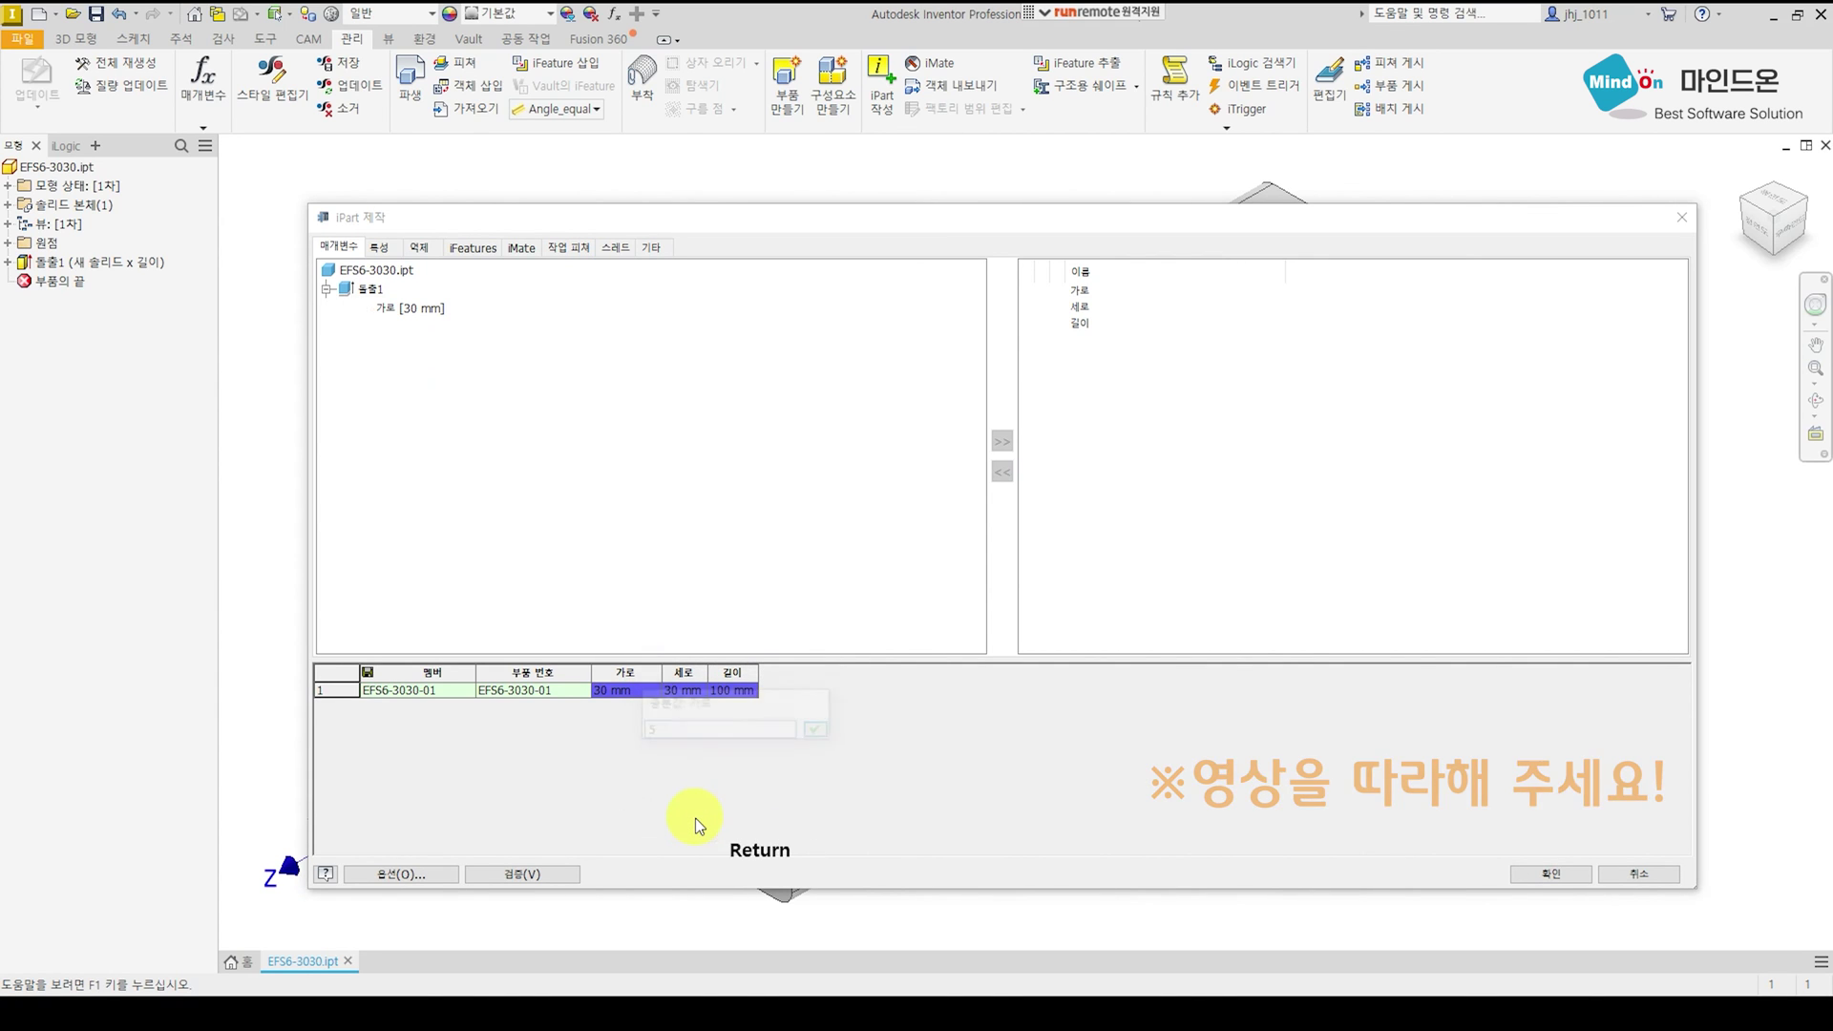
right_click(684, 689)
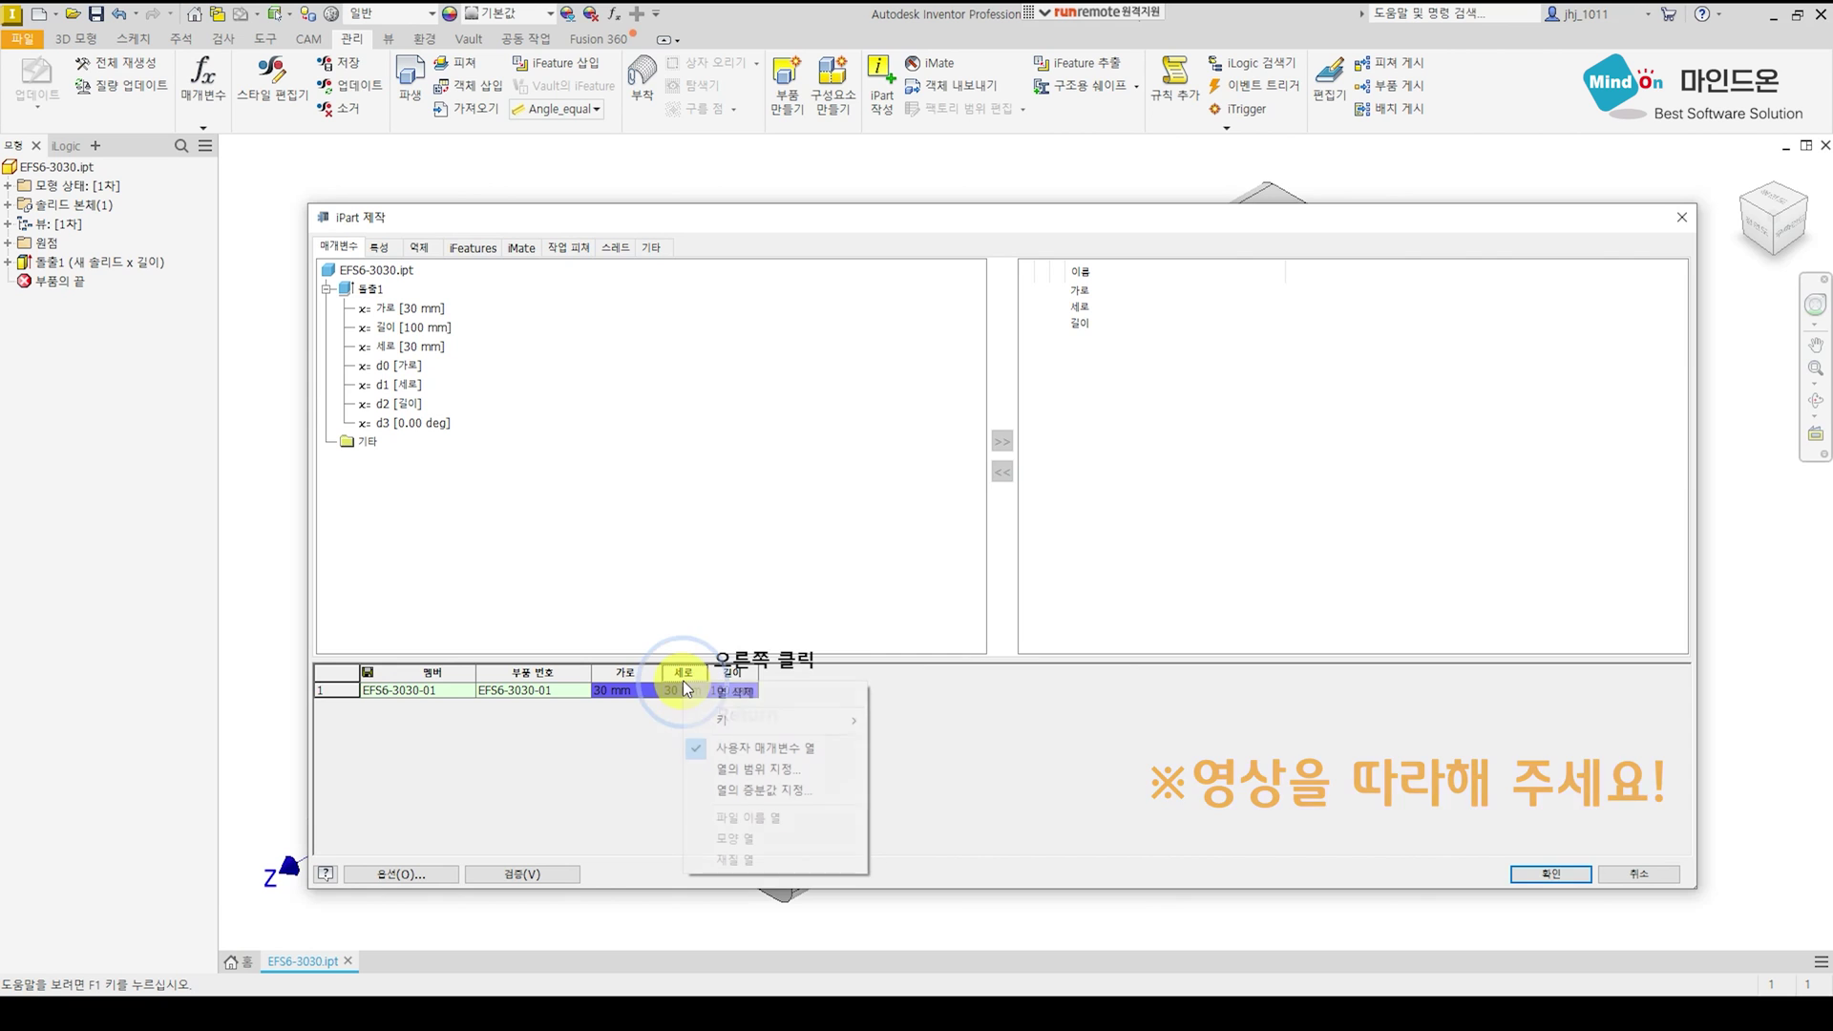
left_click(747, 793)
key("Return")
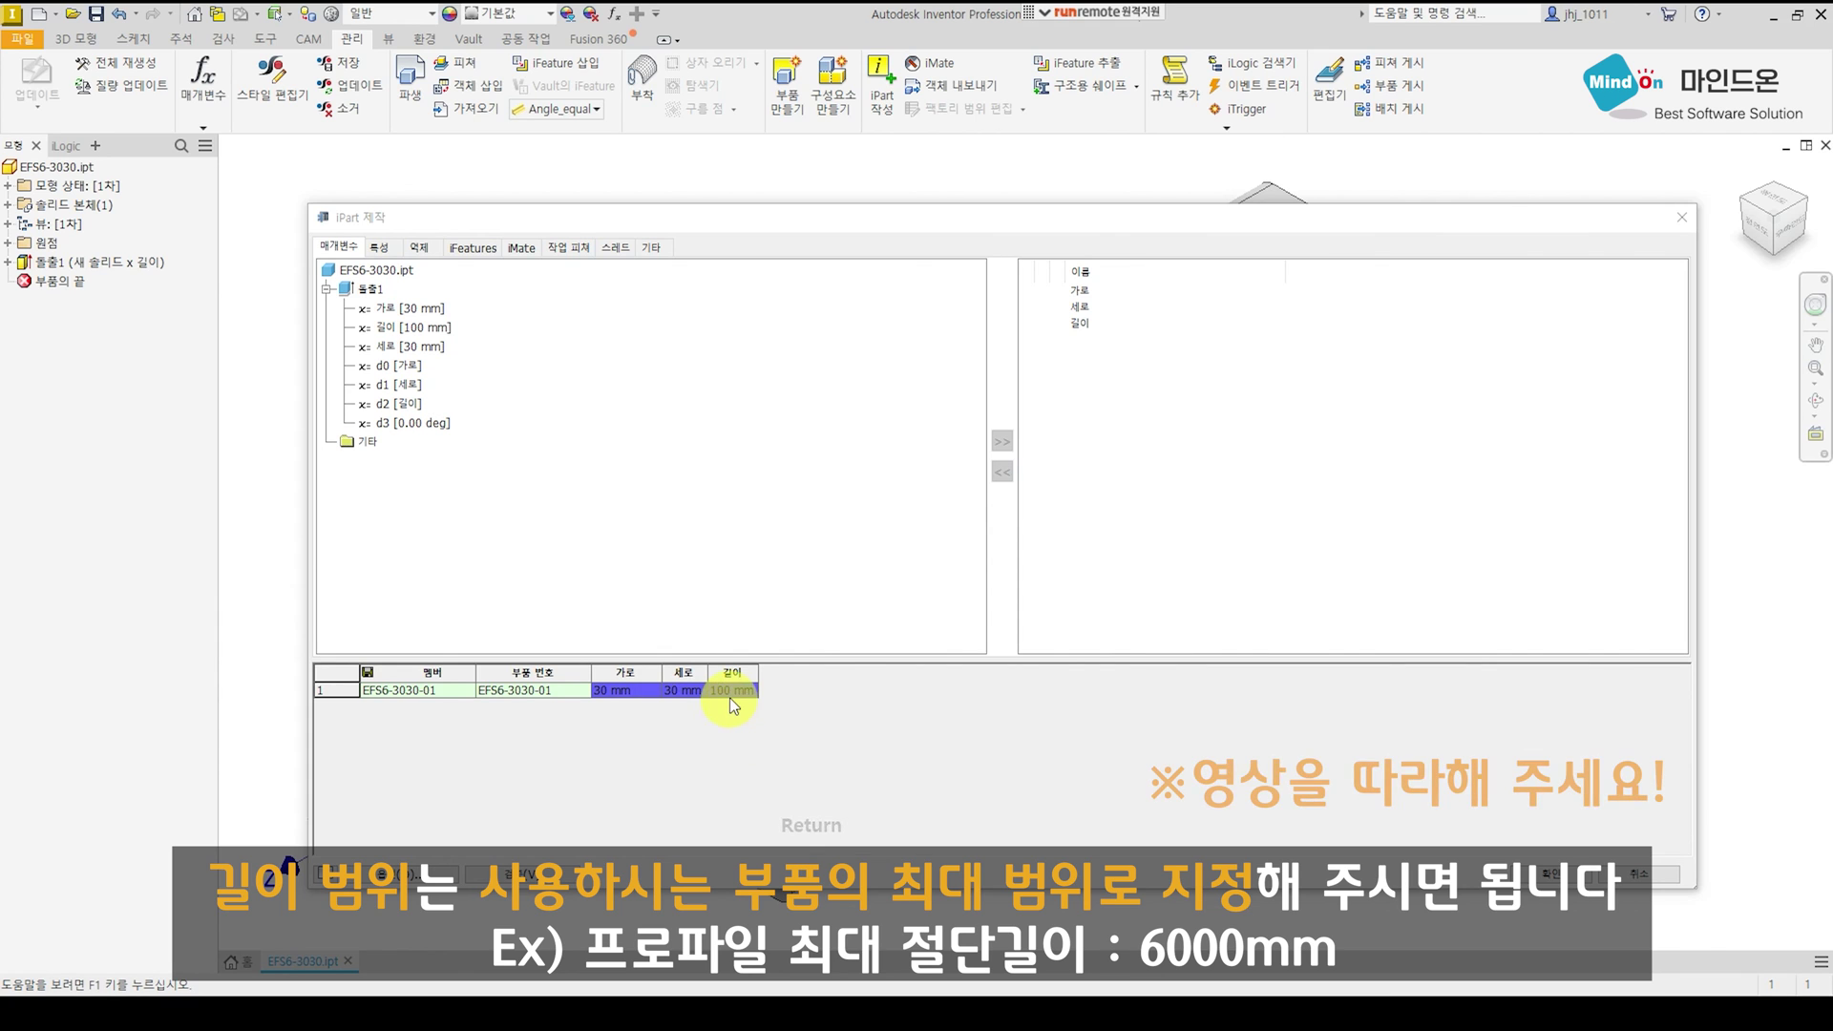
Specify the range of the iPart's 길이 column from 0 to 6000 mm, inclusive at both ends, and finish creating the iPart.
right_click(729, 689)
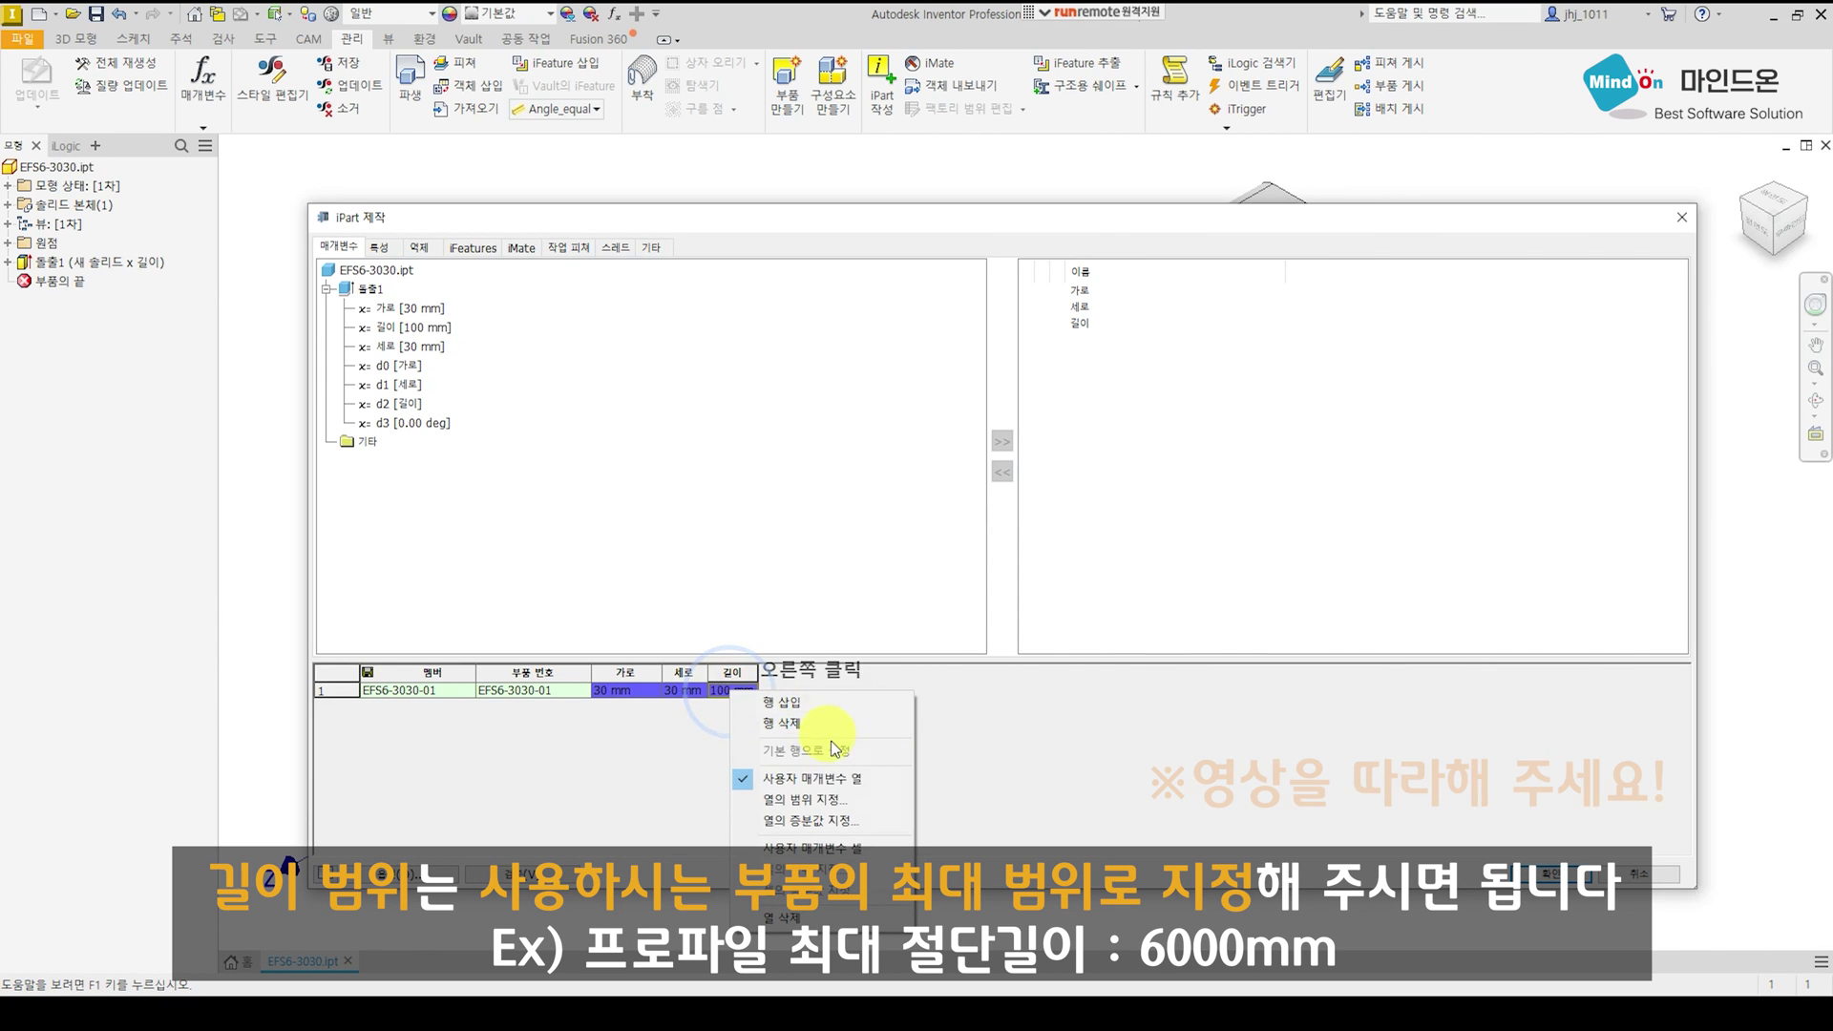
left_click(835, 799)
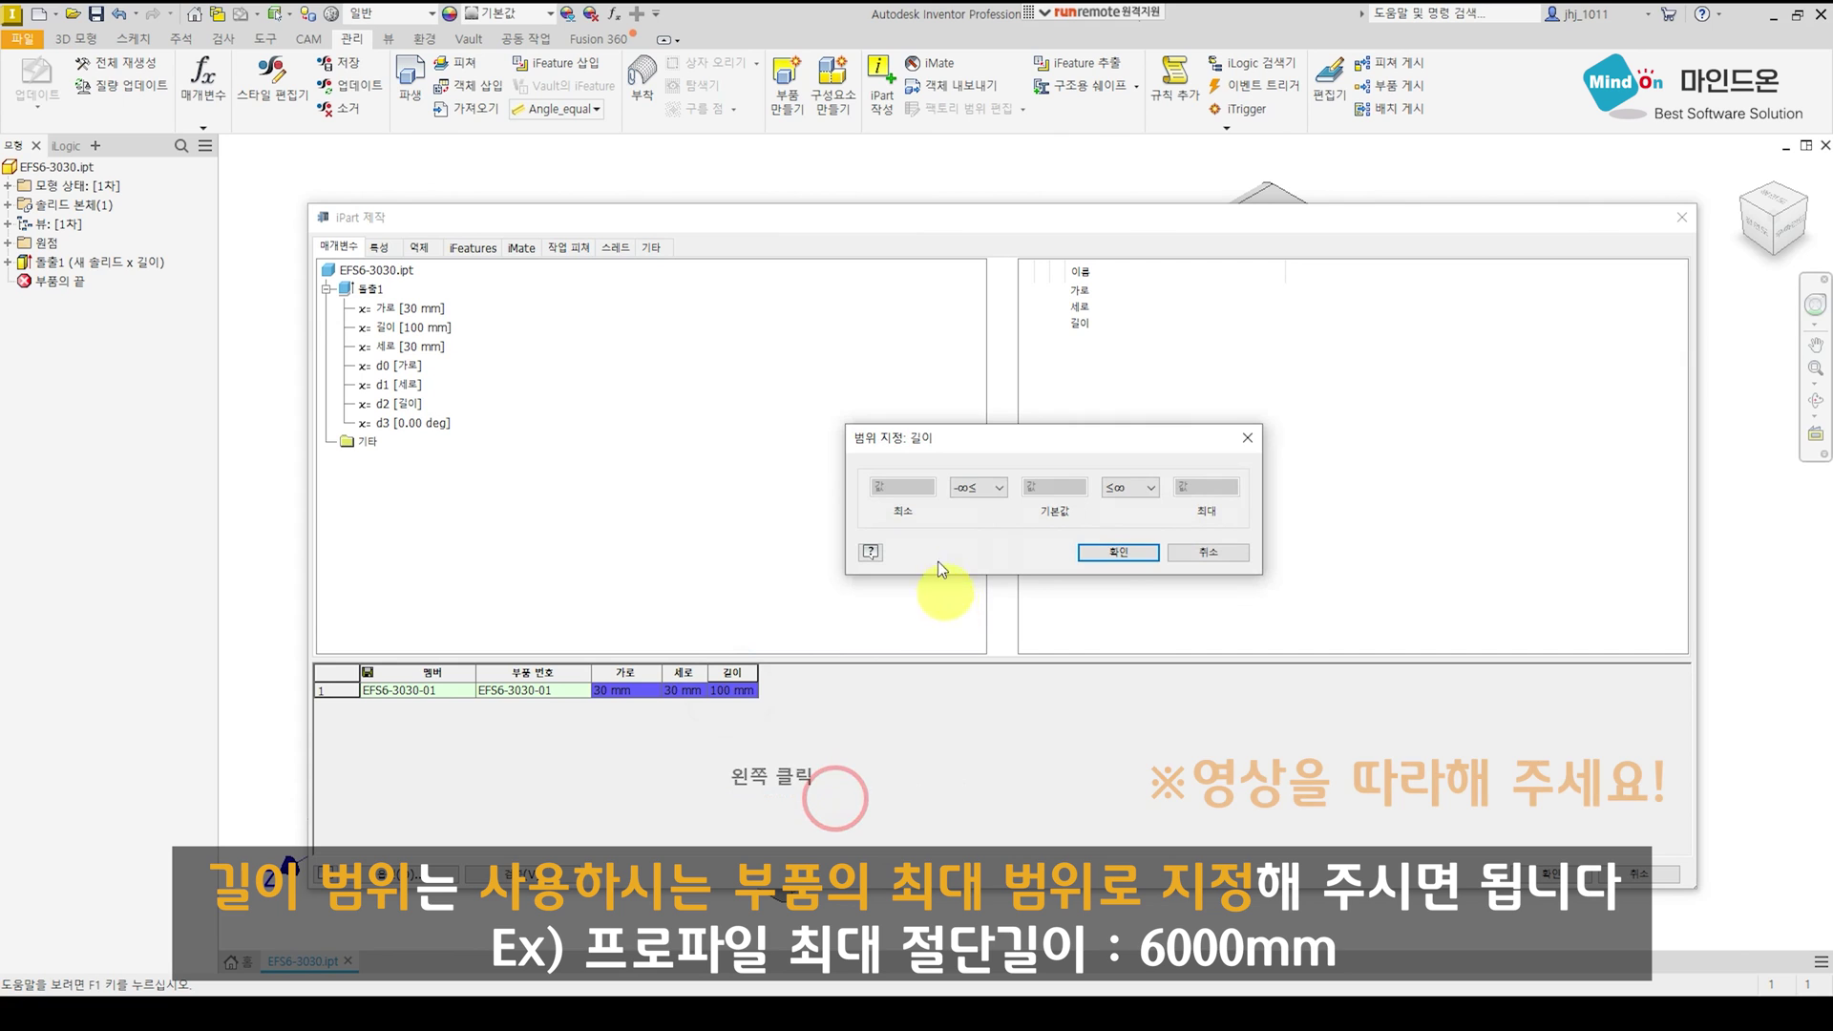
left_click(969, 491)
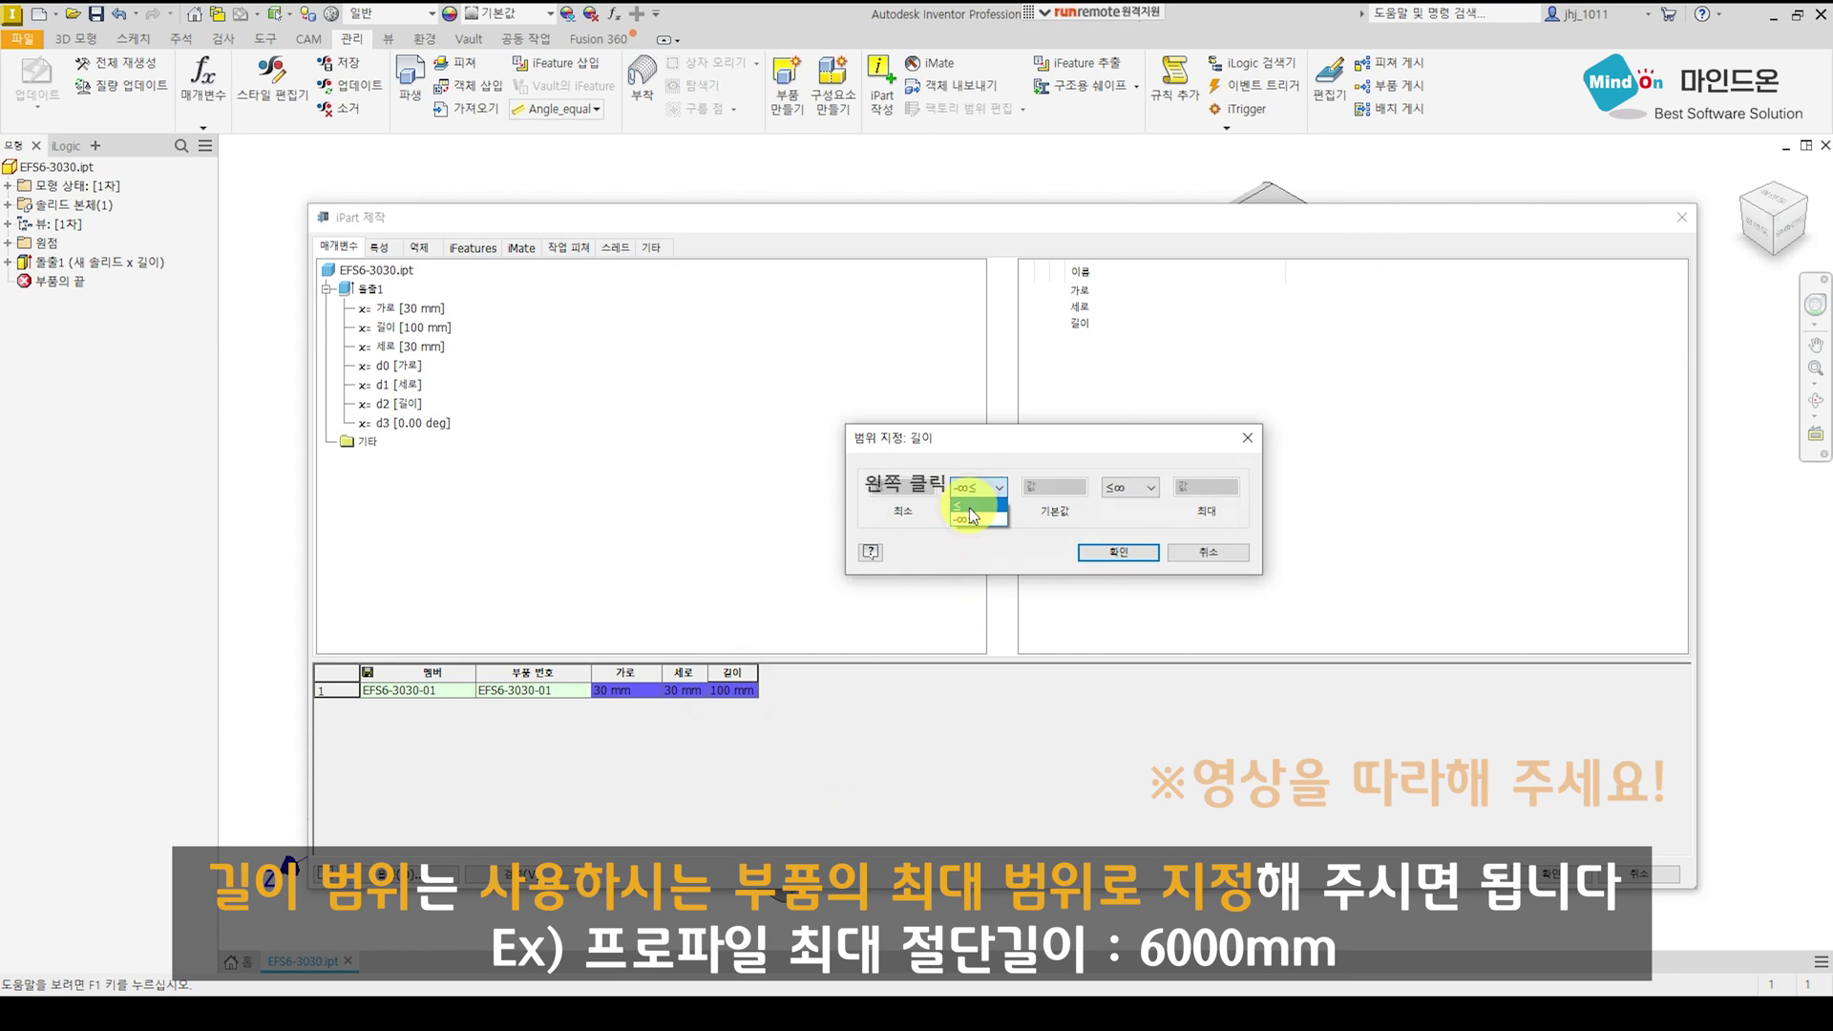
left_click(970, 507)
type("0")
left_click(1152, 489)
left_click(1149, 508)
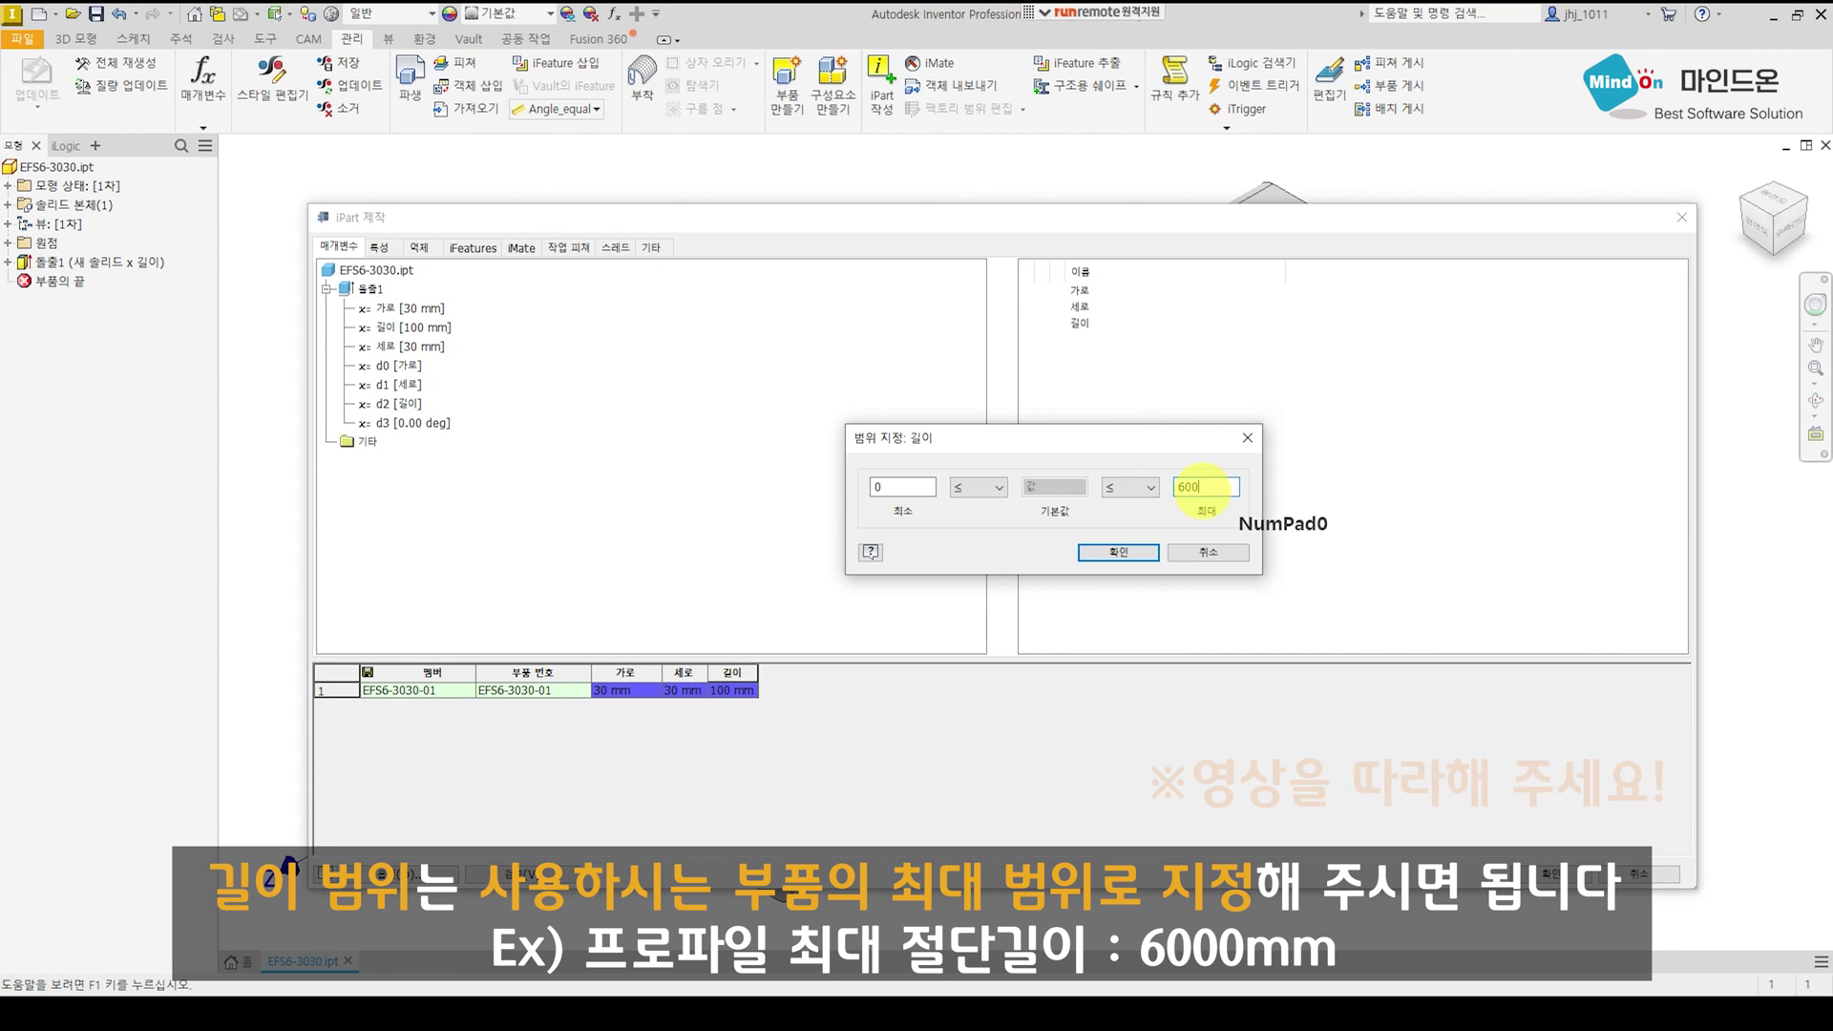
key("Return")
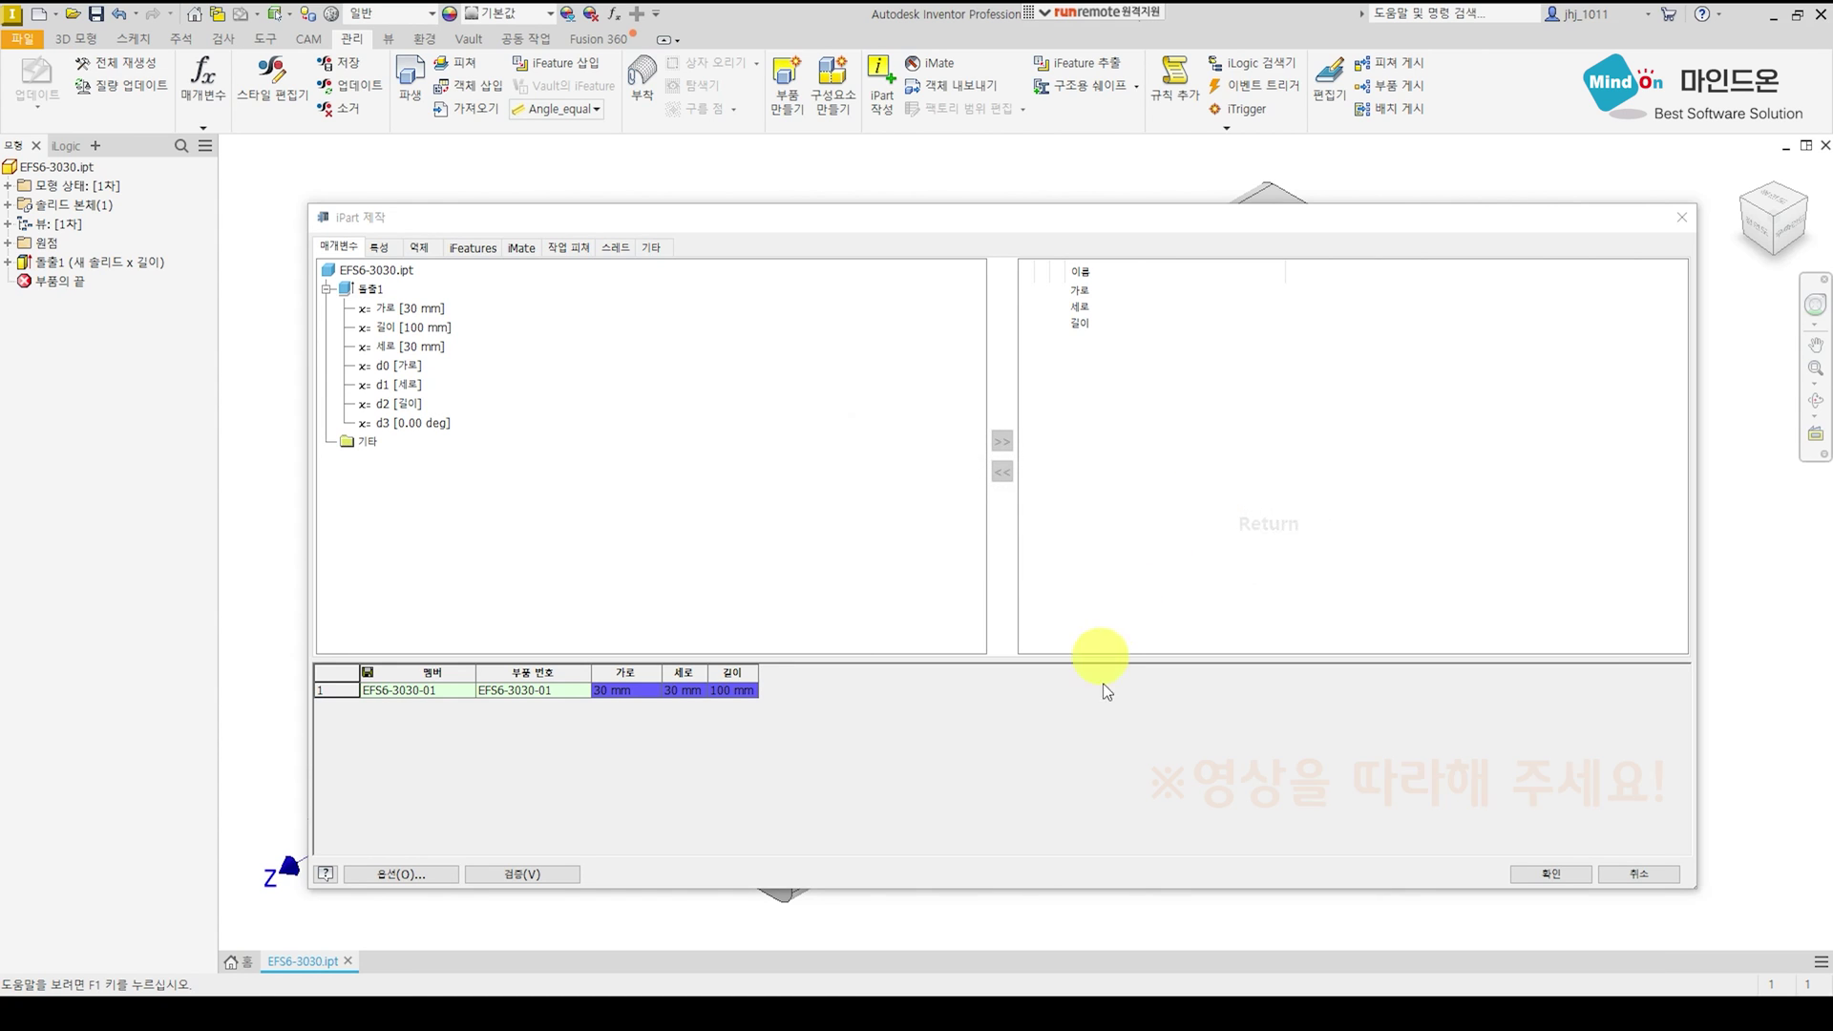
left_click(1551, 871)
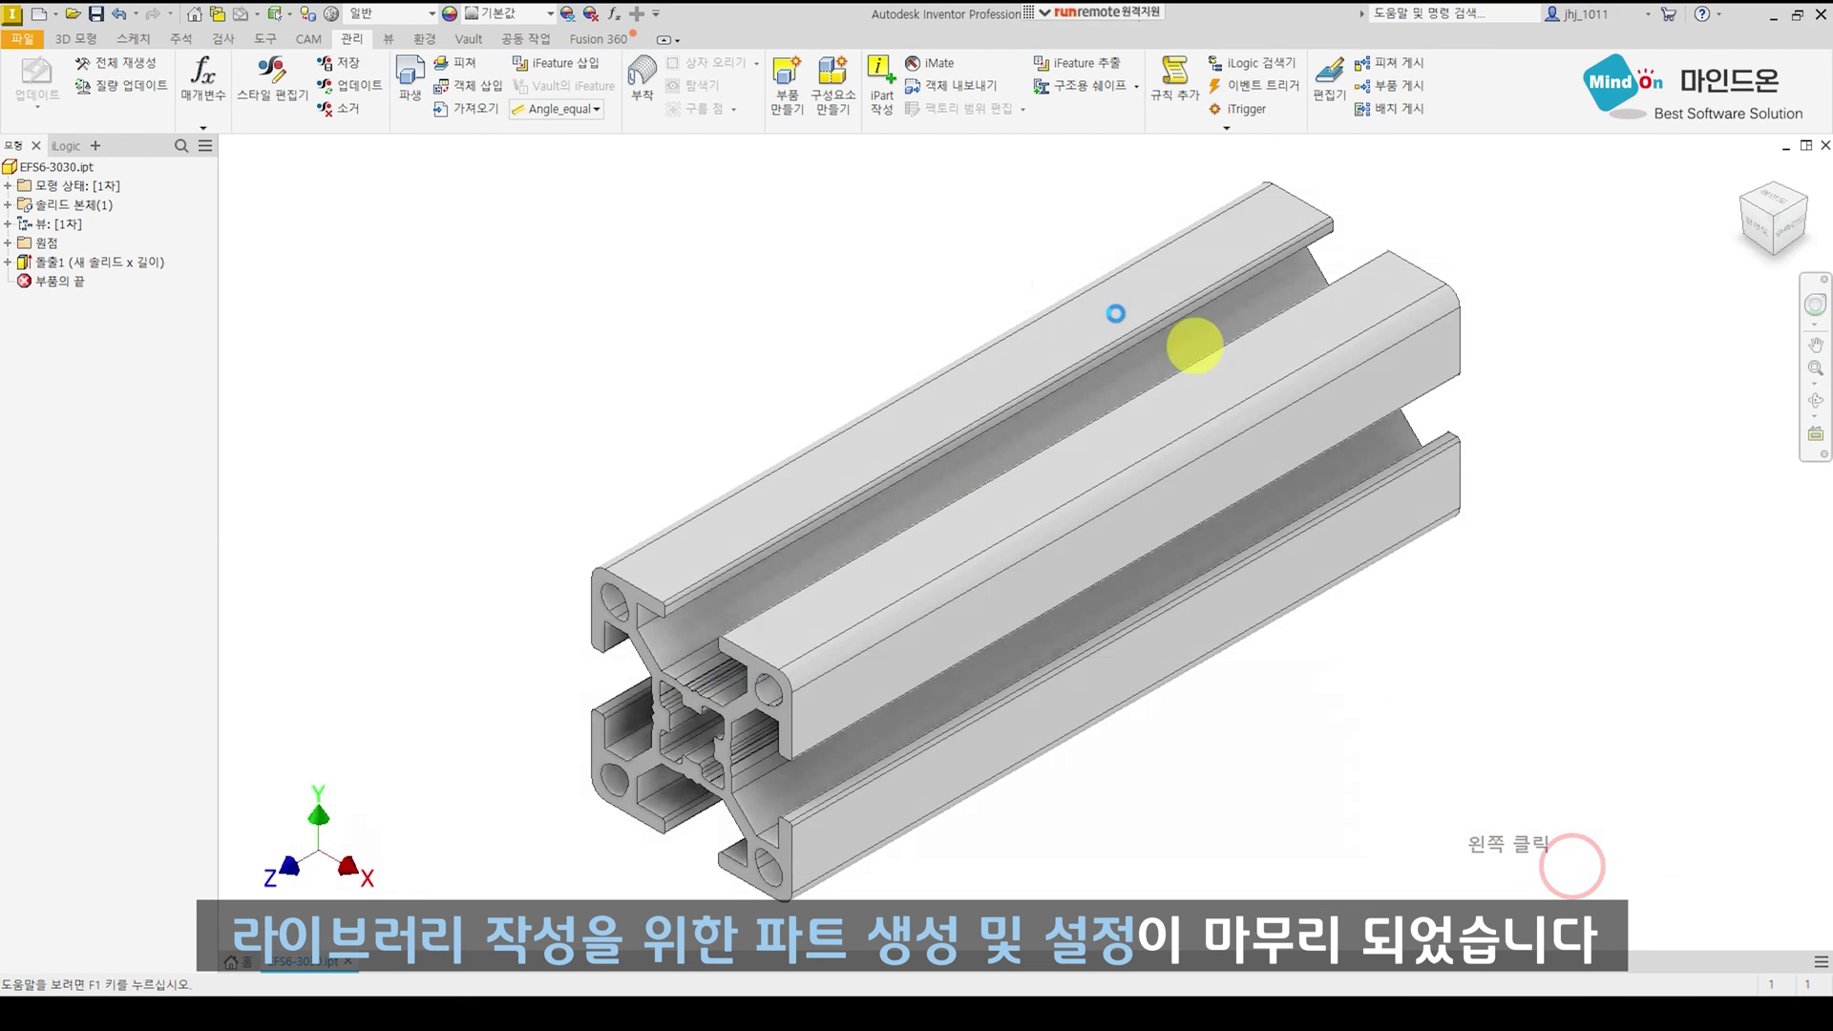